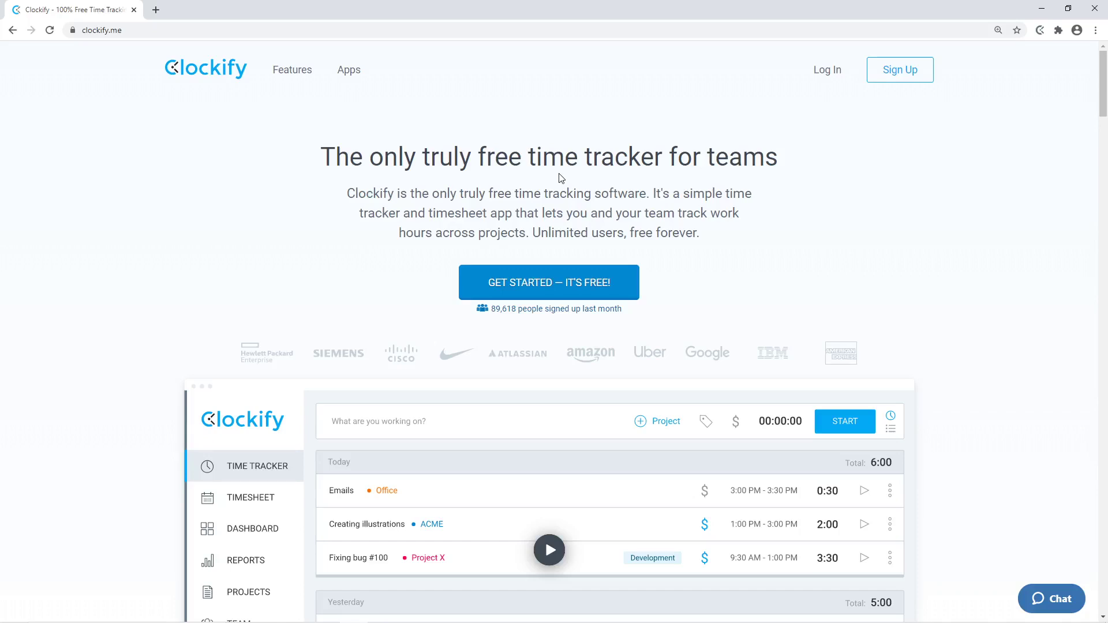
- On clockify.me's login page, fill in the saved account e-mail and the account password
{"action": "left_click", "coordinate": [583, 29]}
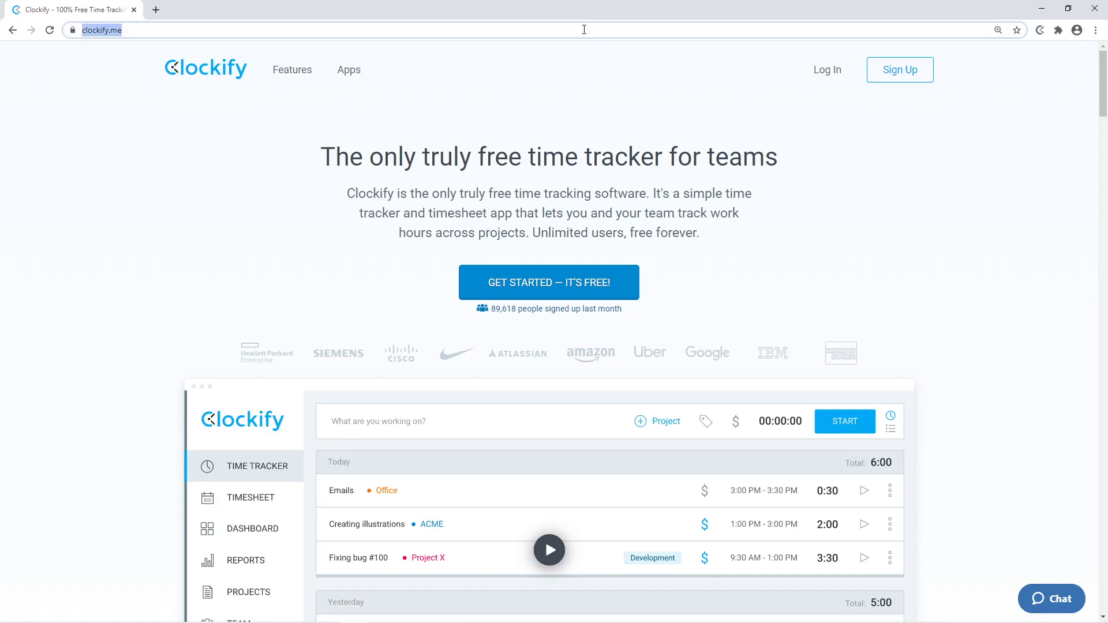
{"action": "left_click", "coordinate": [822, 71]}
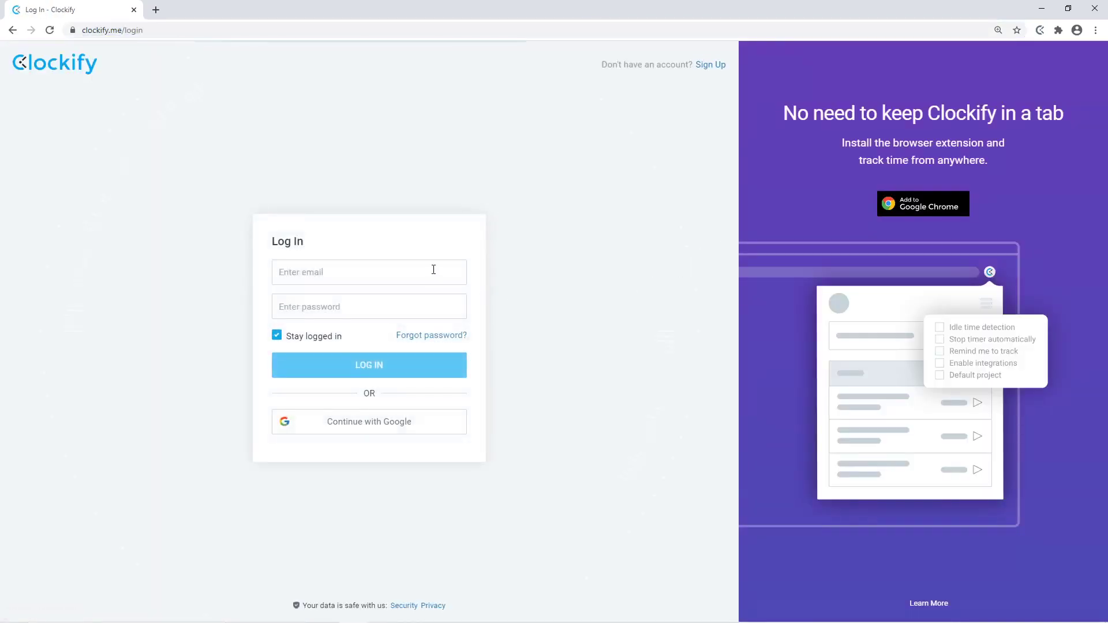
{"action": "left_click", "coordinate": [433, 270]}
{"action": "left_click", "coordinate": [423, 300]}
{"action": "left_click", "coordinate": [423, 306]}
{"action": "type", "text": "••••••••••"}
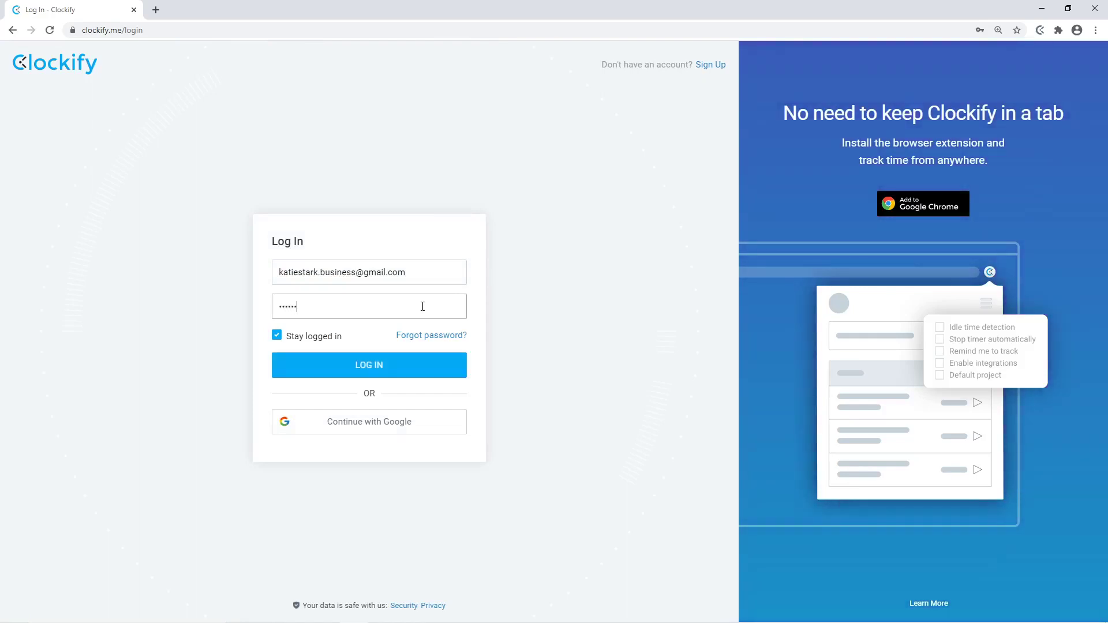
- Log in, then start and stop a timer for 'Task XY' on Project Miranda
{"action": "left_click", "coordinate": [375, 359]}
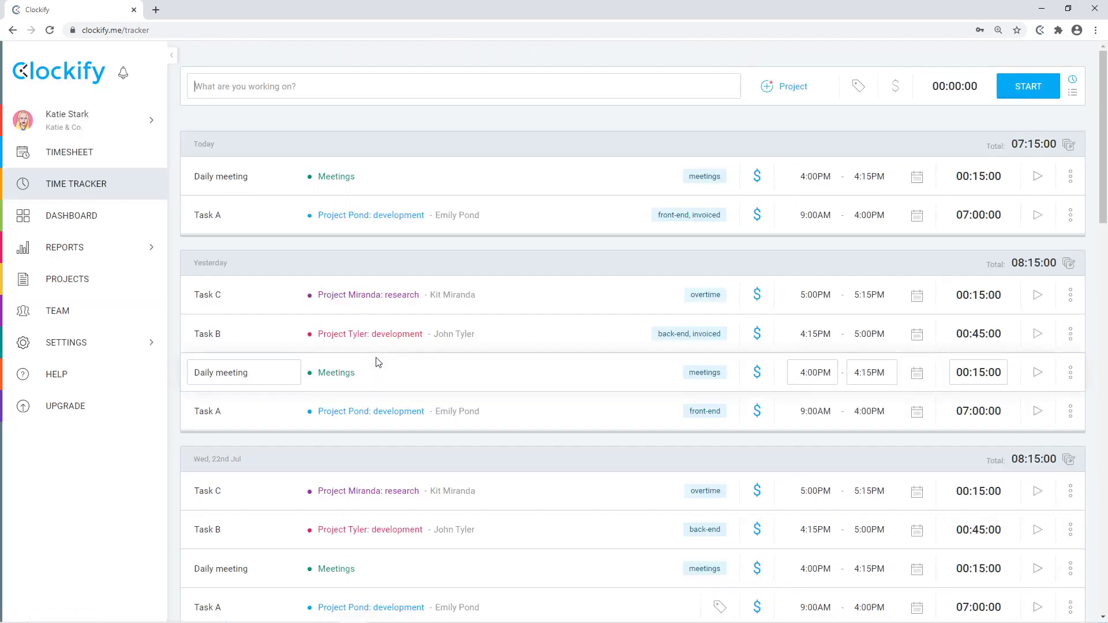
{"action": "type", "text": "Task XY"}
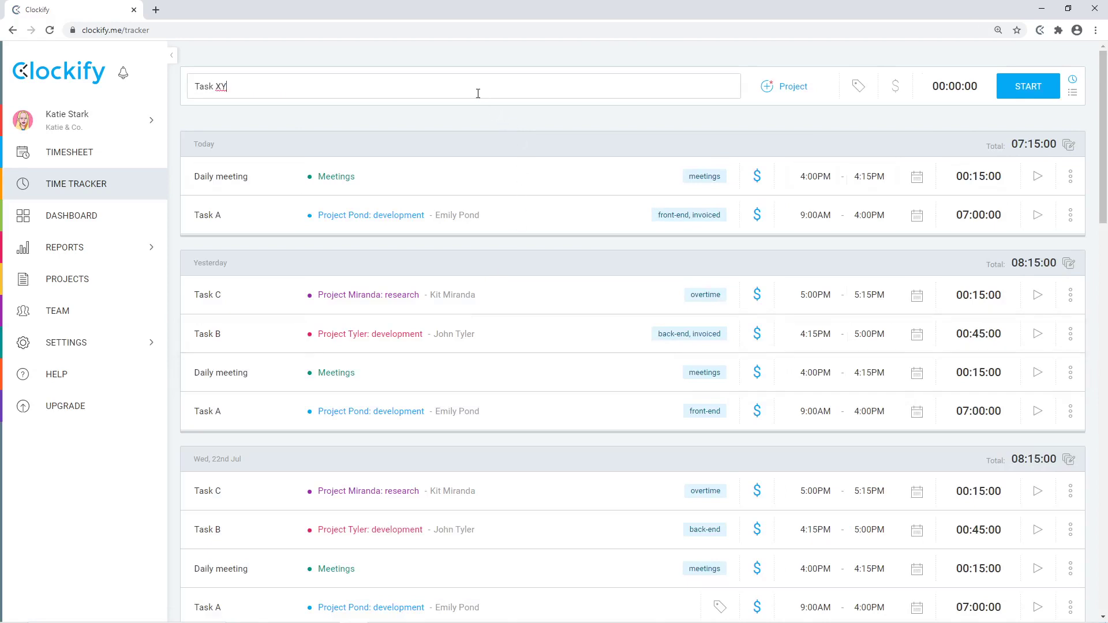
{"action": "left_click", "coordinate": [791, 92]}
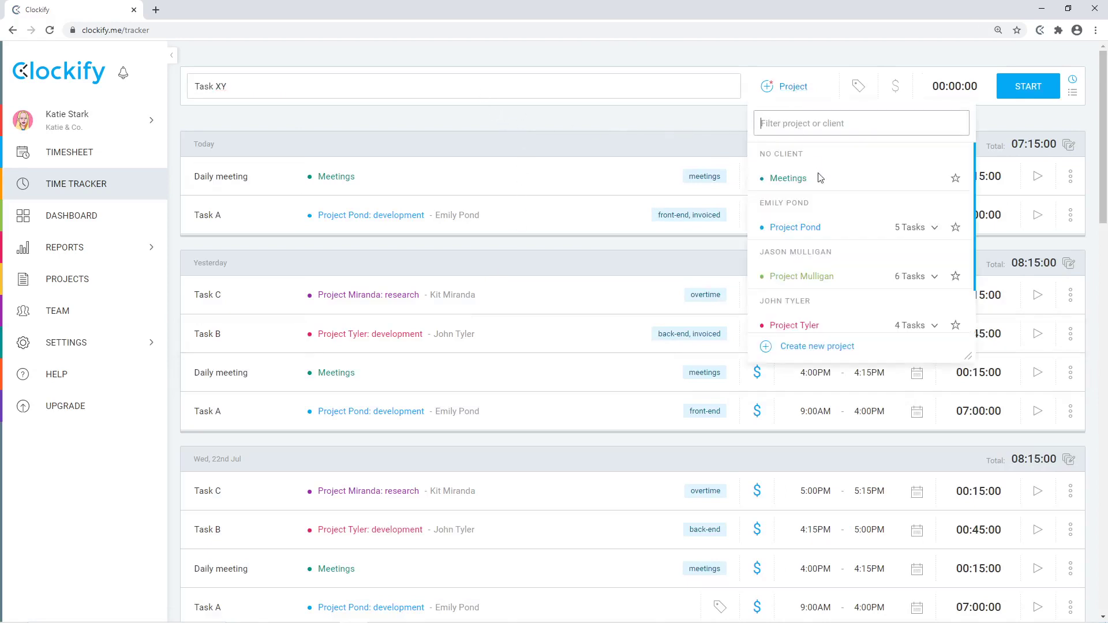
{"action": "scroll", "coordinate": [853, 187], "scroll_direction": "down", "scroll_amount": 2}
{"action": "left_click", "coordinate": [831, 321]}
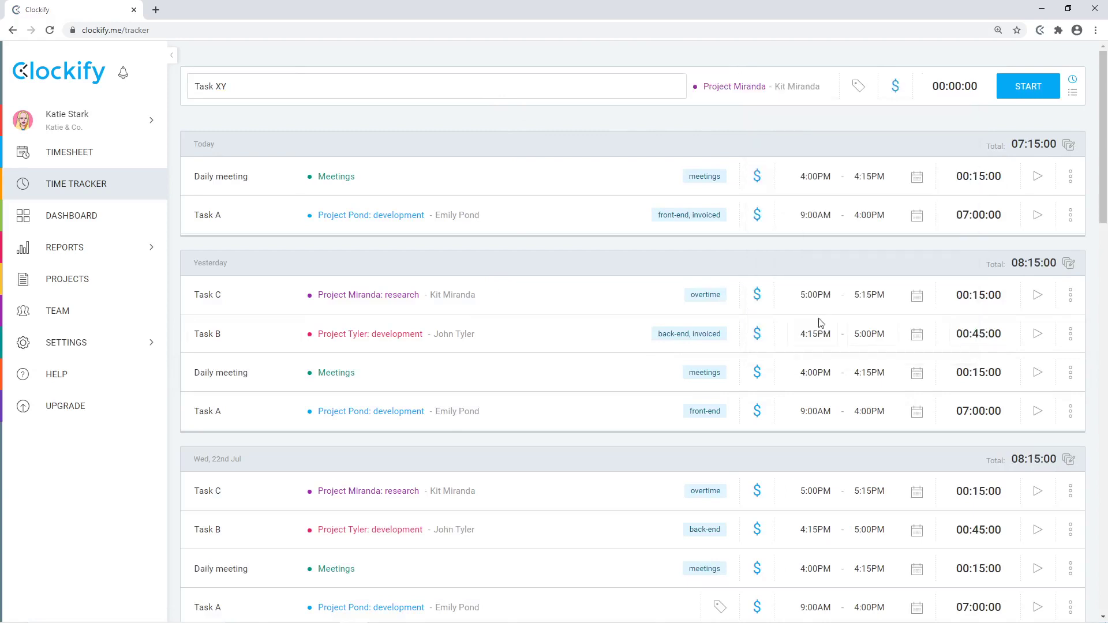
{"action": "left_click", "coordinate": [1025, 92]}
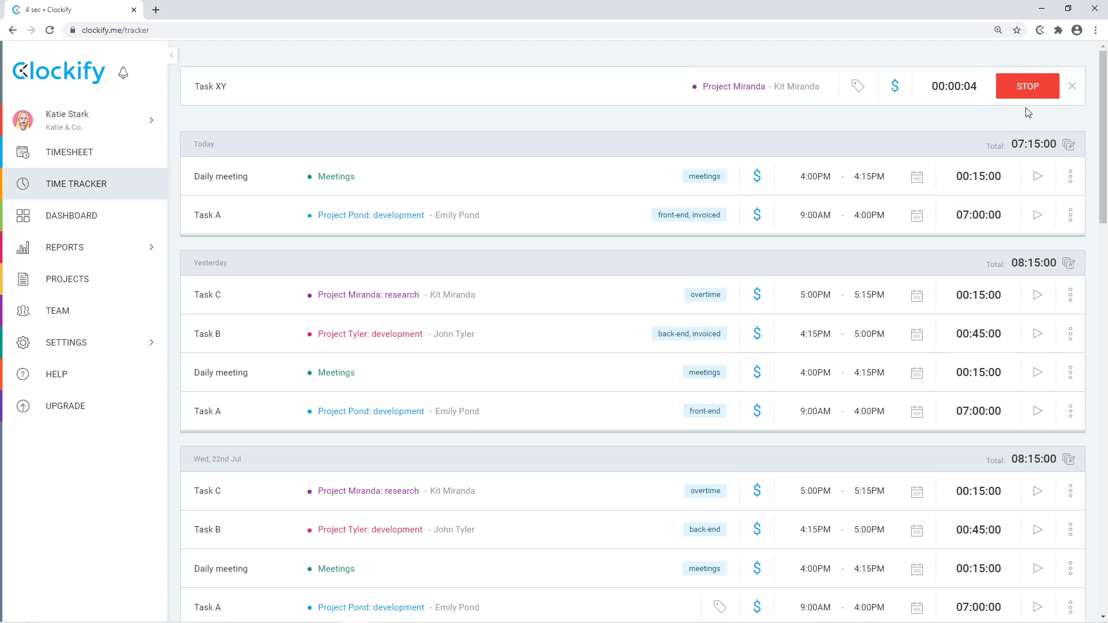
{"action": "left_click", "coordinate": [1026, 91]}
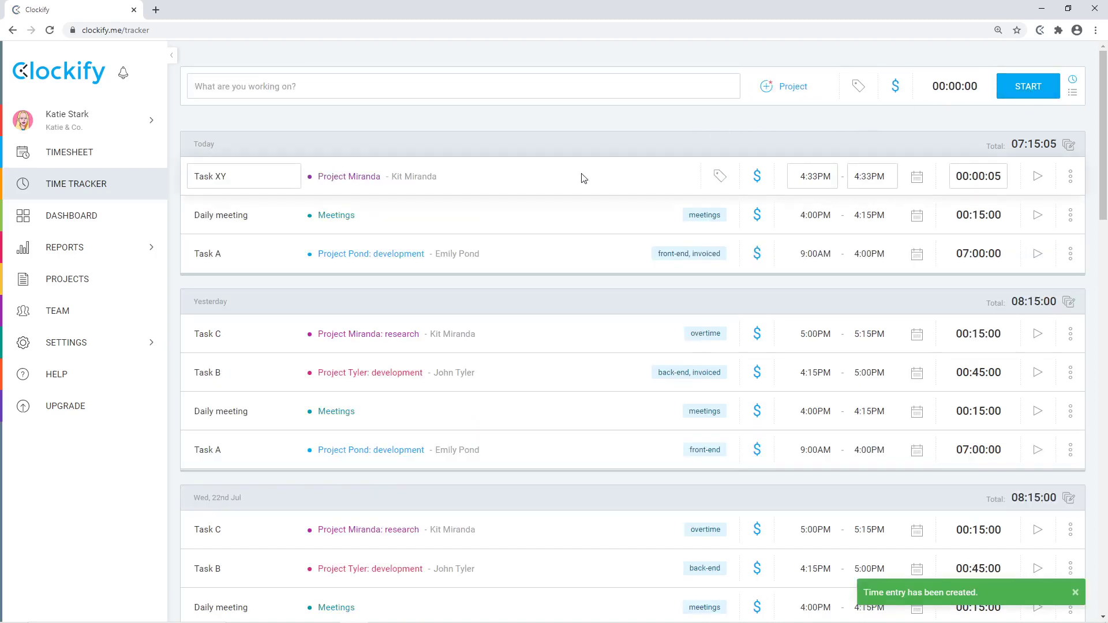
- Assign the Task XY entry to Project Miranda's administration task
{"action": "left_click", "coordinate": [366, 177]}
{"action": "scroll", "coordinate": [416, 247], "scroll_direction": "down", "scroll_amount": 2}
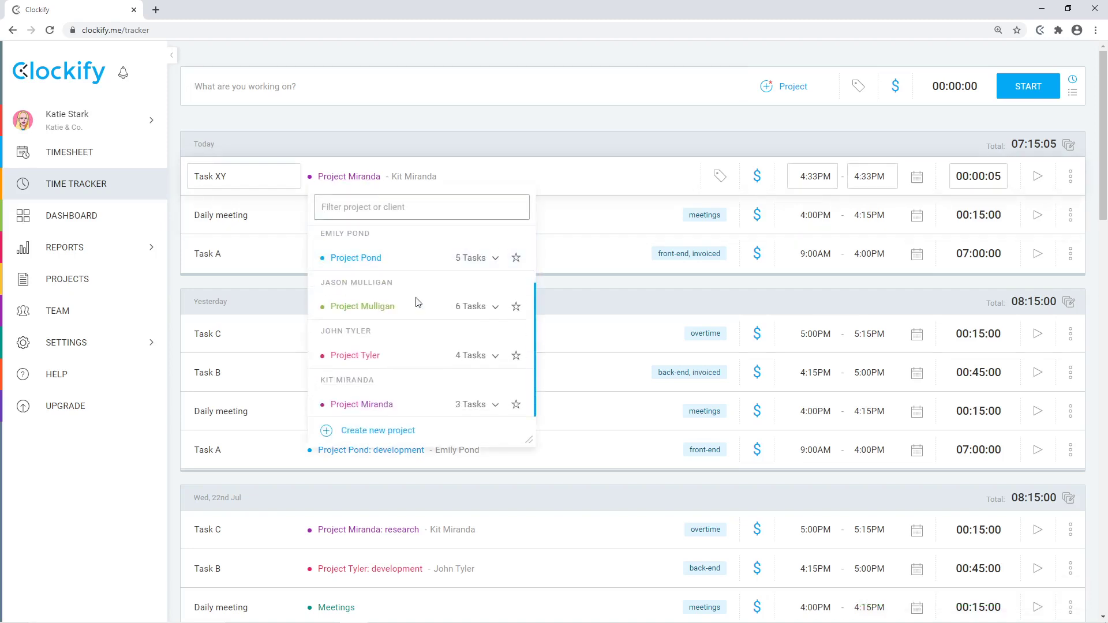
{"action": "left_click", "coordinate": [462, 406]}
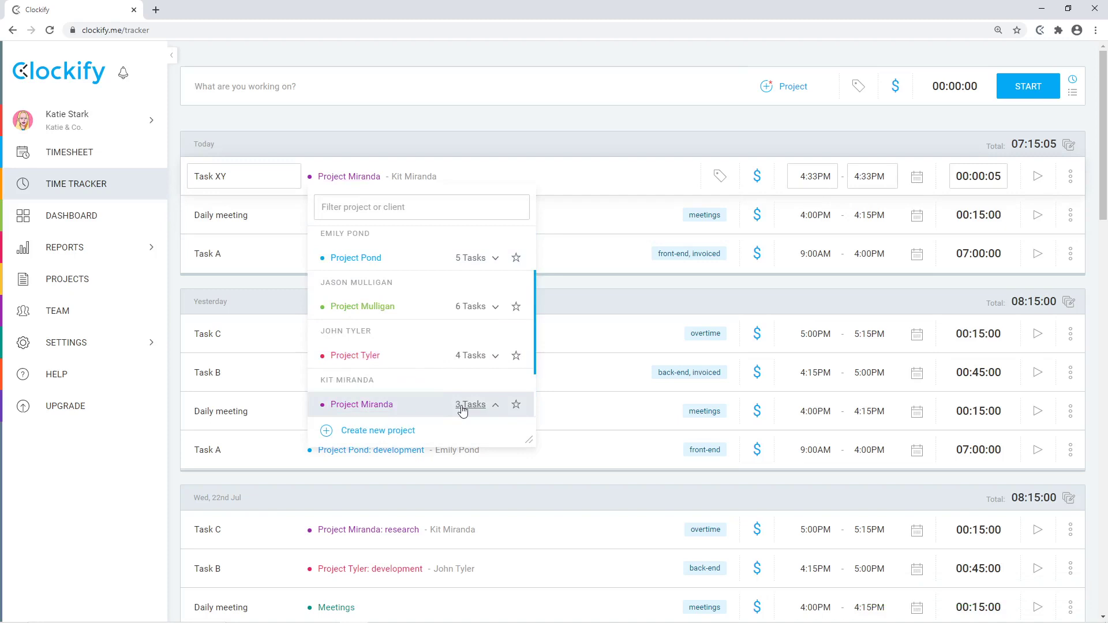
{"action": "scroll", "coordinate": [461, 409], "scroll_direction": "down", "scroll_amount": 2}
{"action": "left_click", "coordinate": [441, 356]}
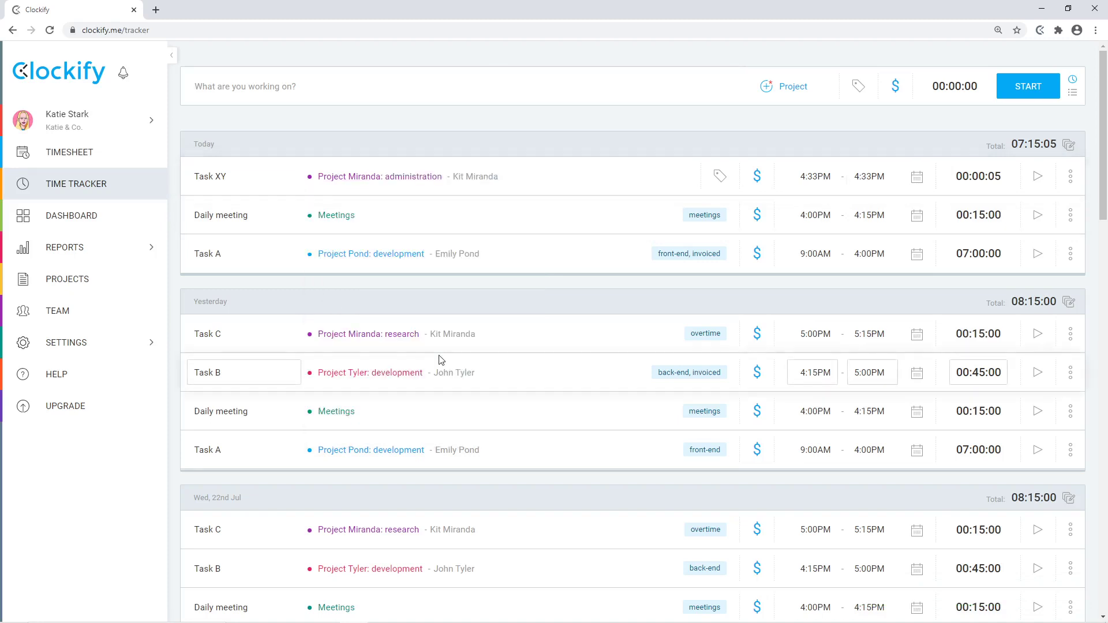
- Tag the entry invoiced and toggle billable off and back on
{"action": "left_click", "coordinate": [719, 176]}
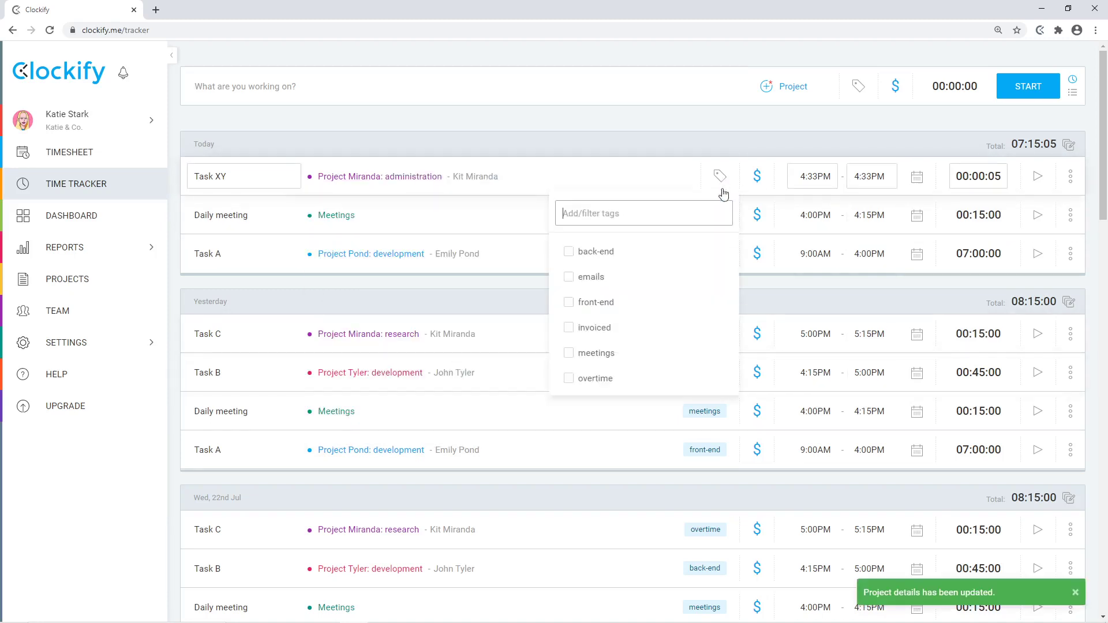
{"action": "left_click", "coordinate": [568, 327]}
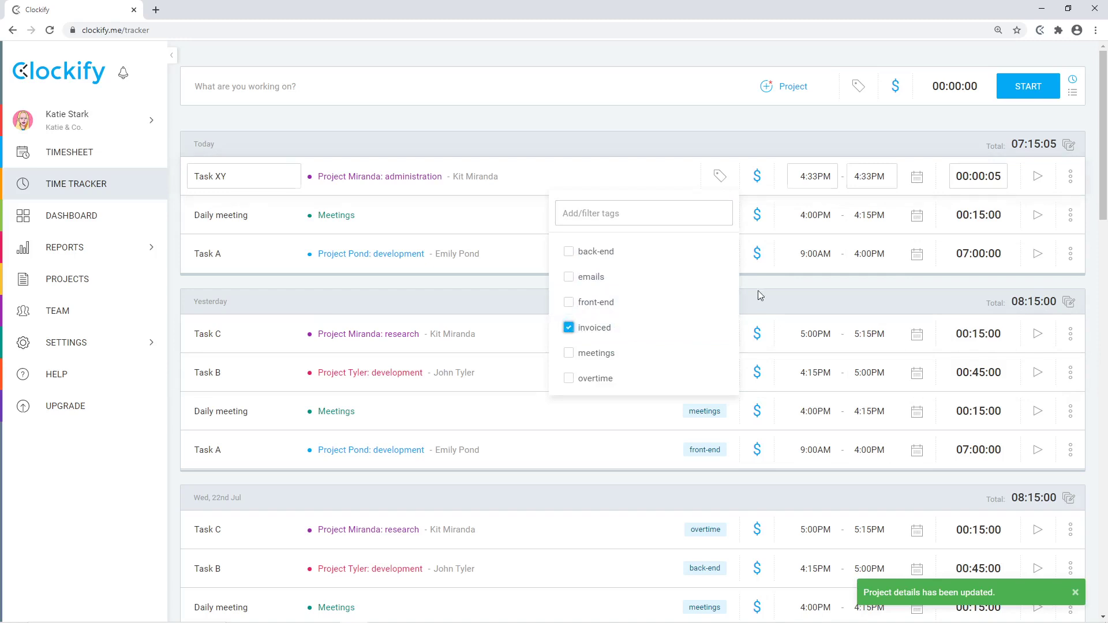
{"action": "left_click", "coordinate": [759, 289]}
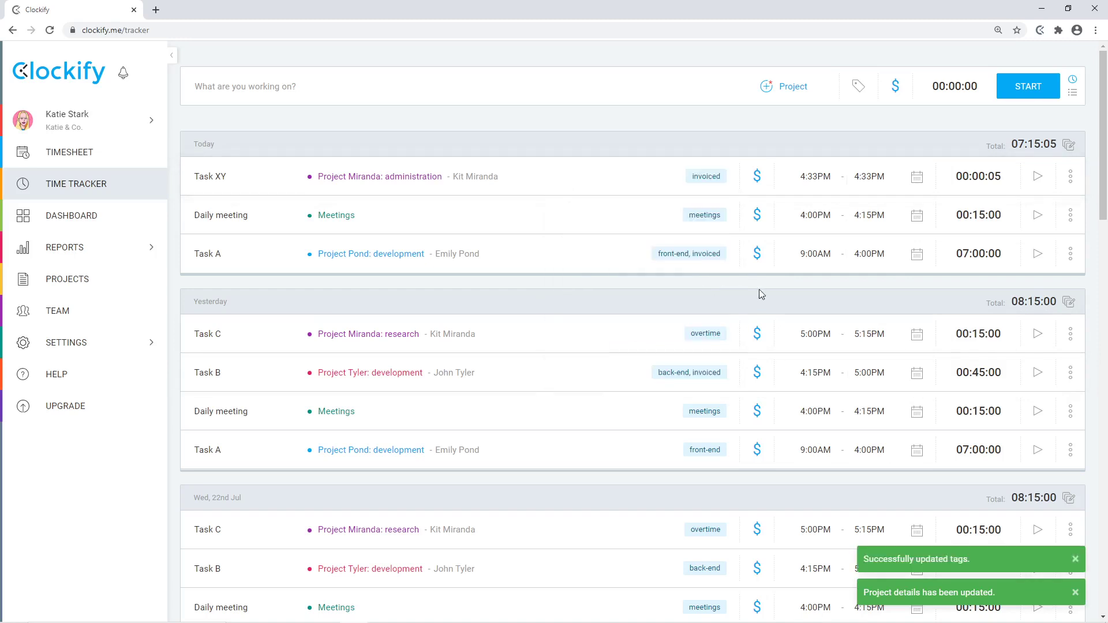
{"action": "left_click", "coordinate": [759, 181]}
{"action": "left_click", "coordinate": [758, 180]}
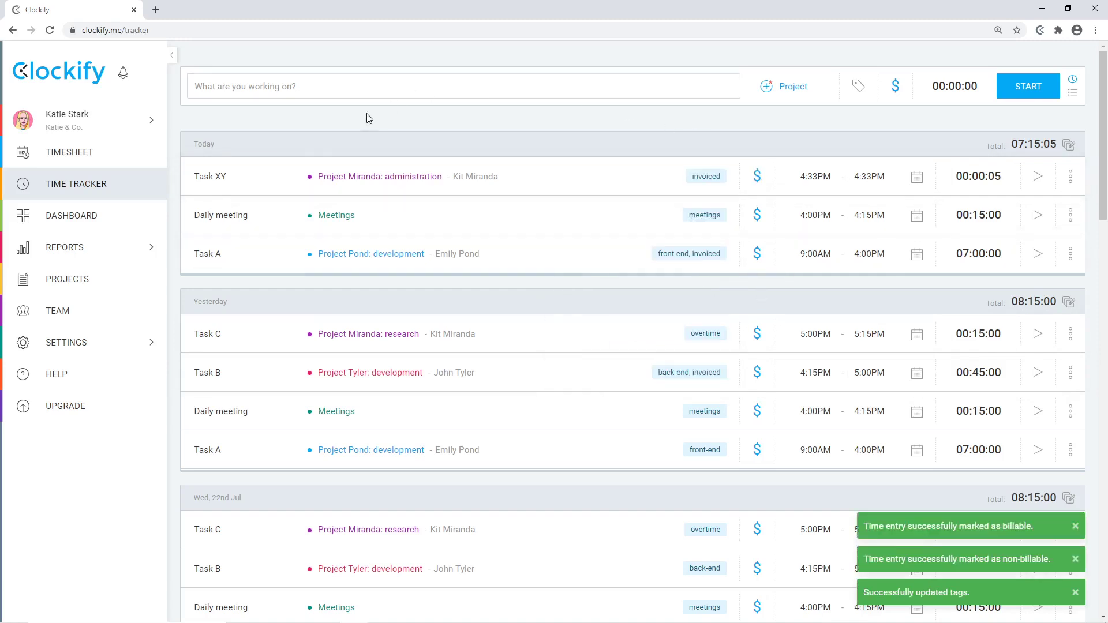
- Rename the entry's description from 'Task XY' to 'Task X'
{"action": "left_click", "coordinate": [277, 173]}
{"action": "key", "text": "BackSpace"}
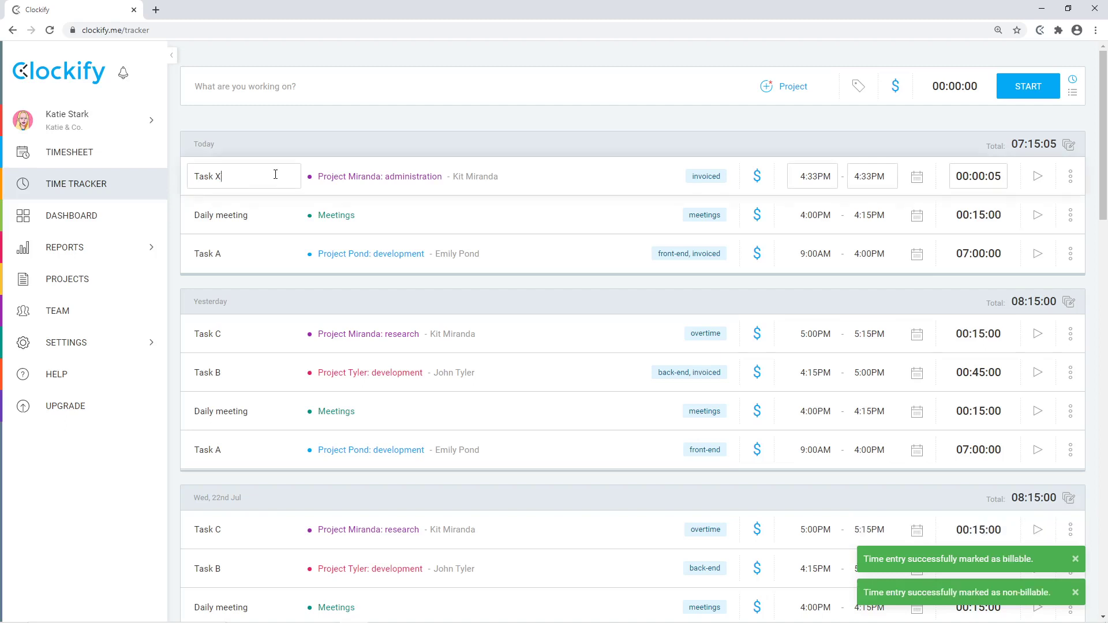
{"action": "left_click", "coordinate": [322, 126]}
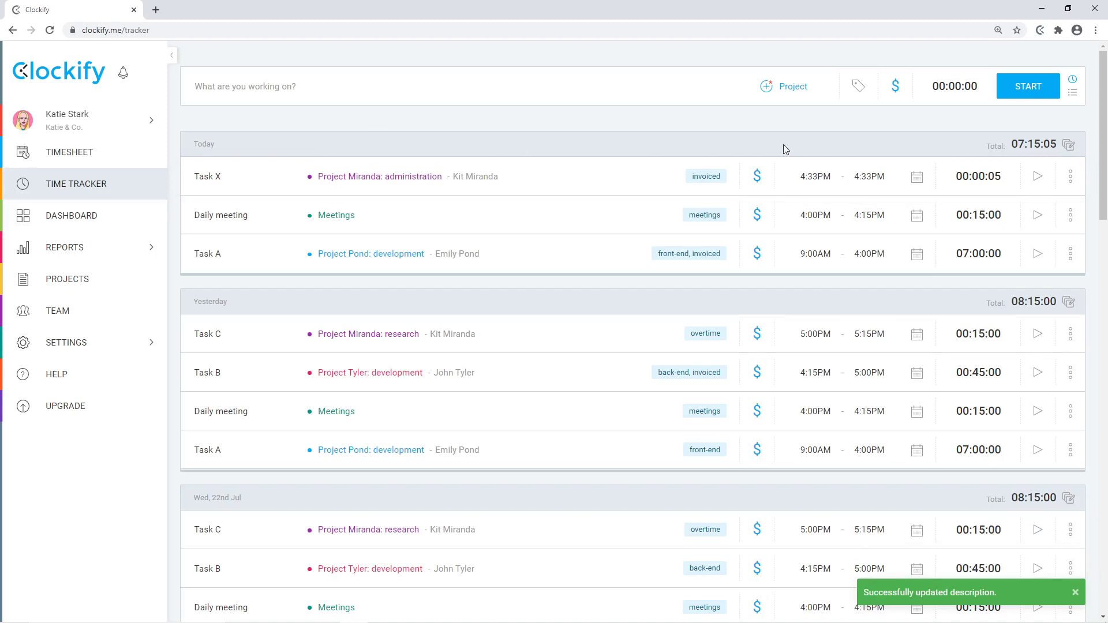
{"action": "left_click", "coordinate": [1037, 177]}
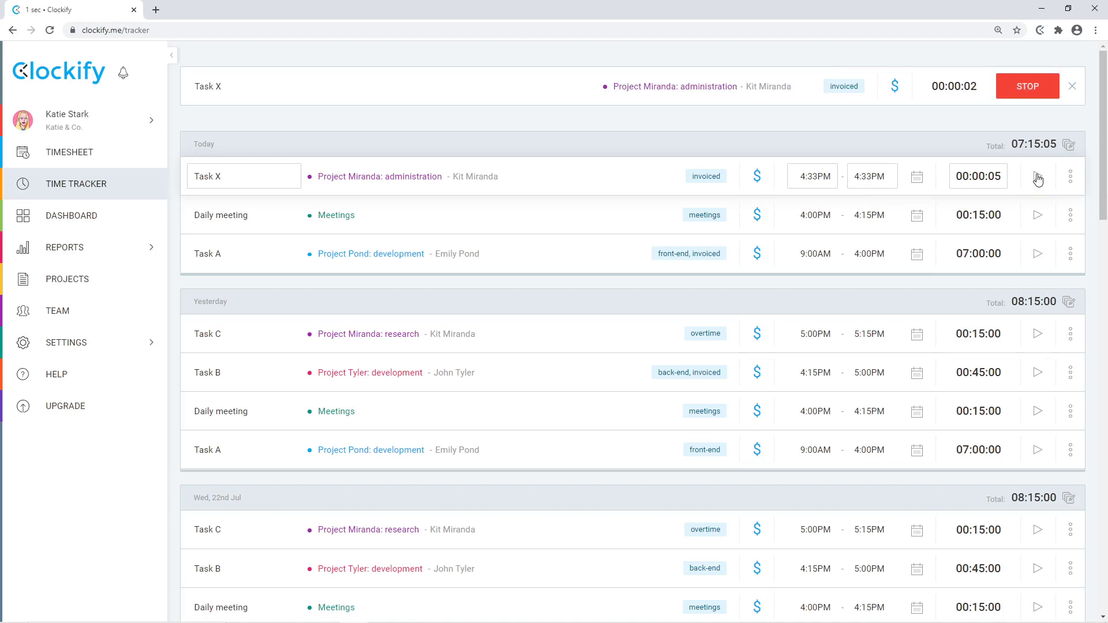
{"action": "left_click", "coordinate": [1073, 89]}
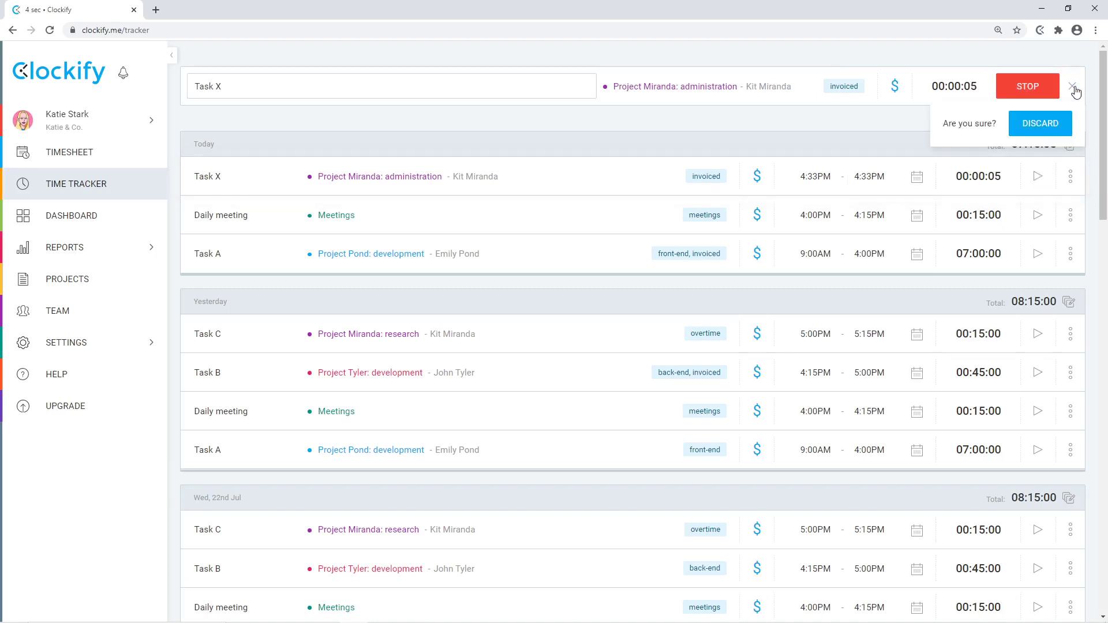
{"action": "left_click", "coordinate": [1055, 123]}
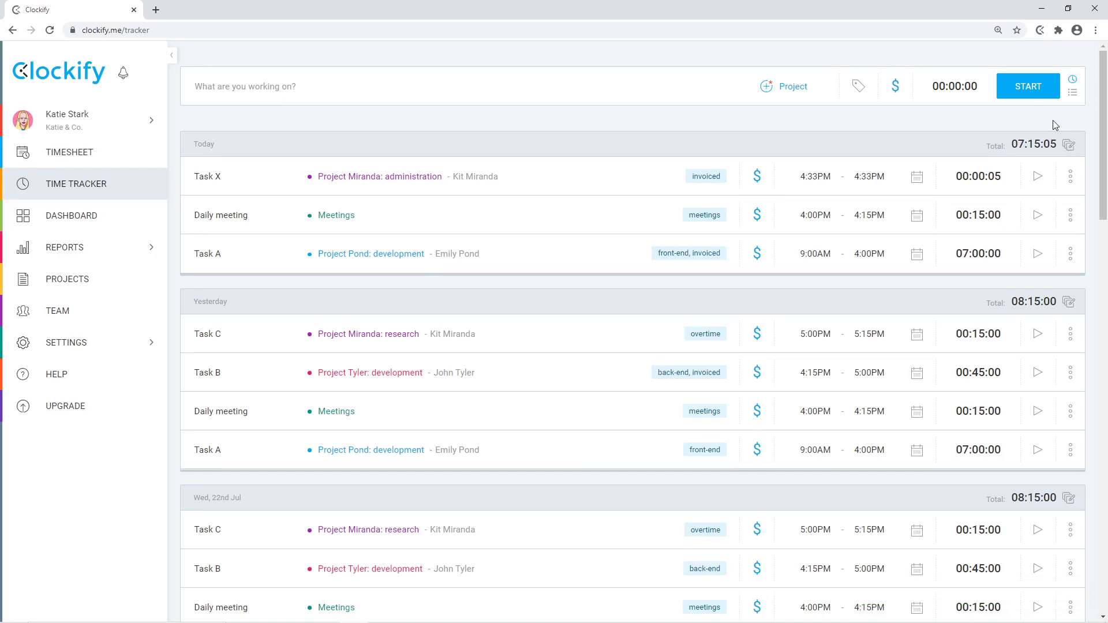
- Manually add a 30-minute 'meeting with client' entry on the Meetings project
{"action": "left_click", "coordinate": [1072, 93]}
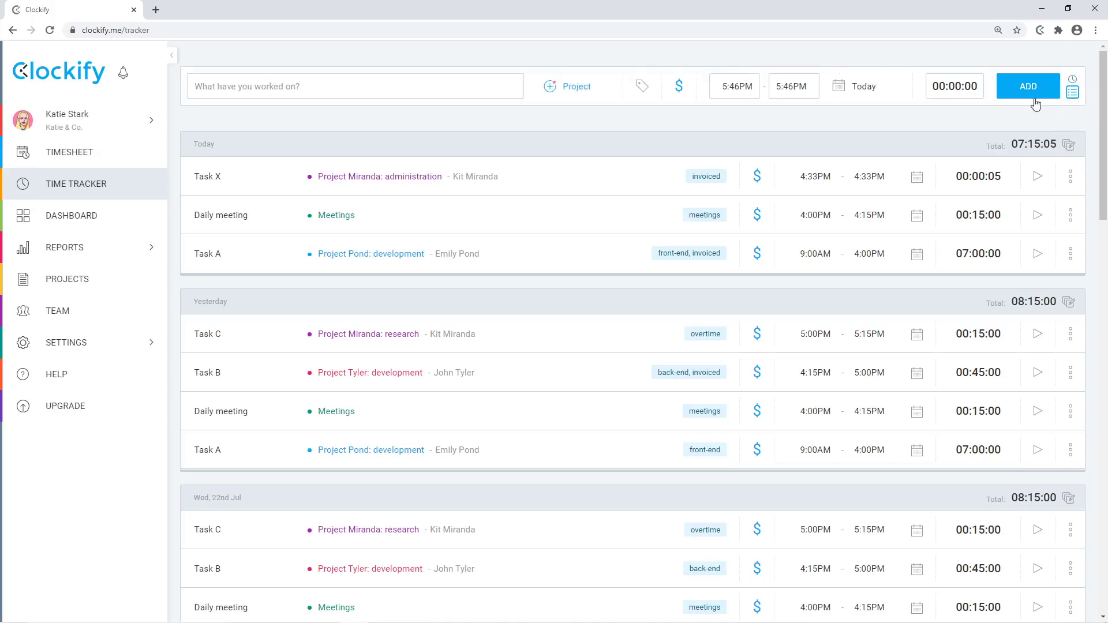
{"action": "left_click", "coordinate": [493, 94]}
{"action": "type", "text": "meeting with client"}
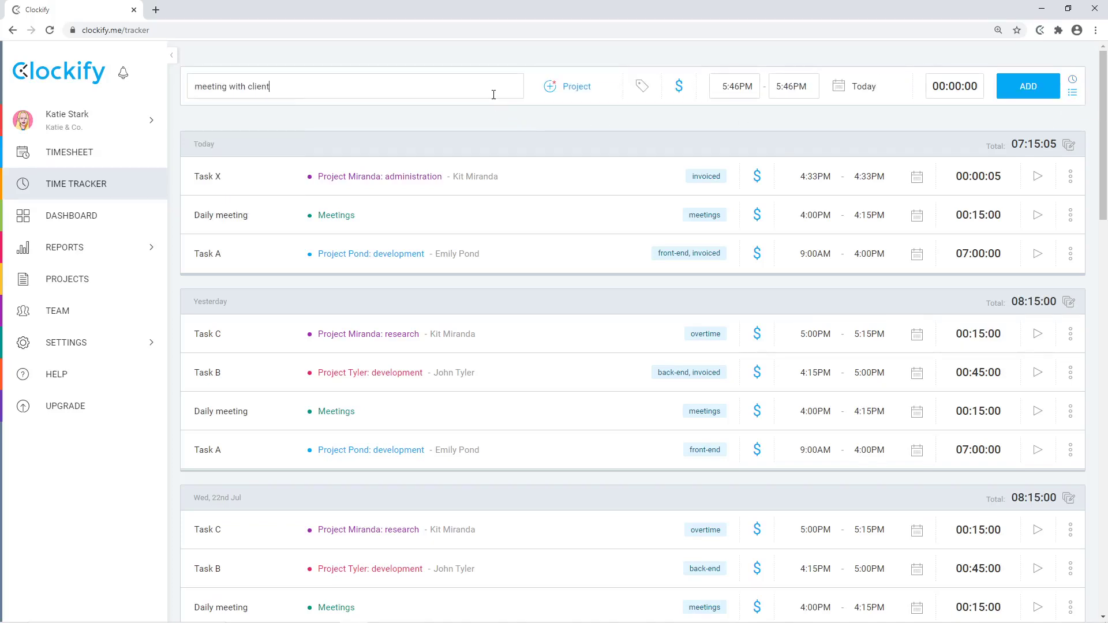
{"action": "left_click", "coordinate": [569, 90]}
{"action": "left_click", "coordinate": [583, 181]}
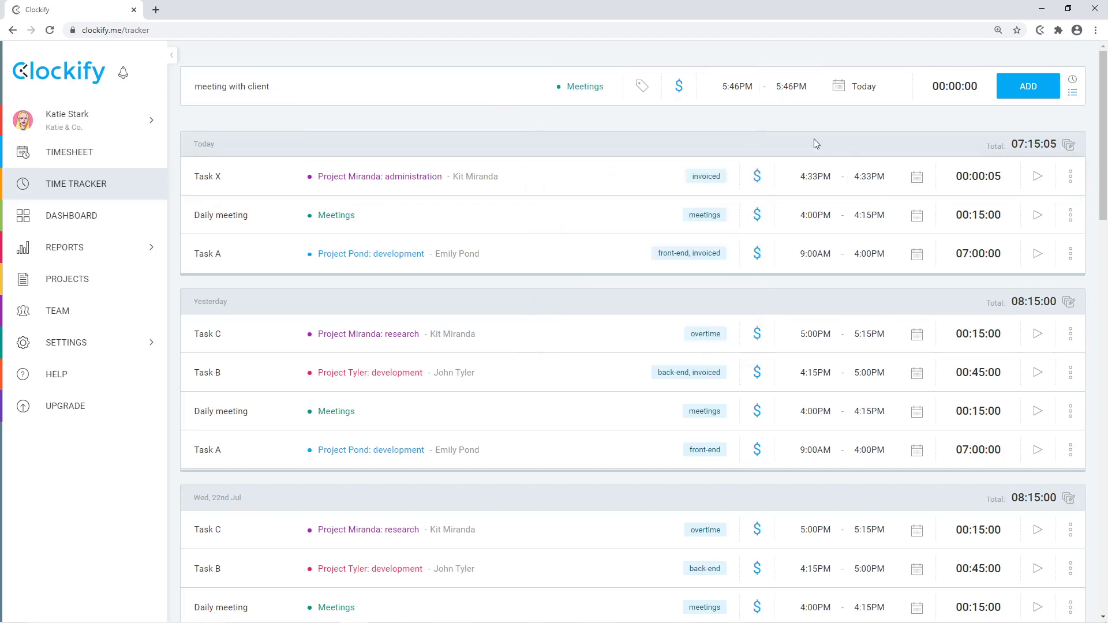
{"action": "left_click", "coordinate": [955, 87]}
{"action": "type", "text": "30"}
{"action": "left_click", "coordinate": [957, 133]}
{"action": "left_click", "coordinate": [1028, 91]}
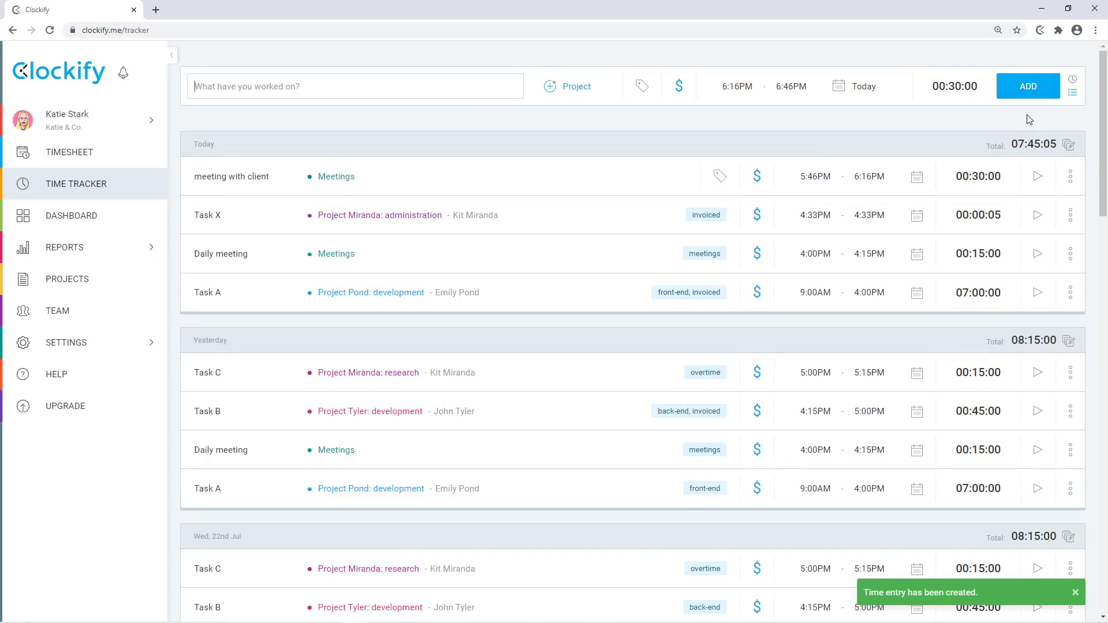
{"action": "left_click", "coordinate": [1039, 36]}
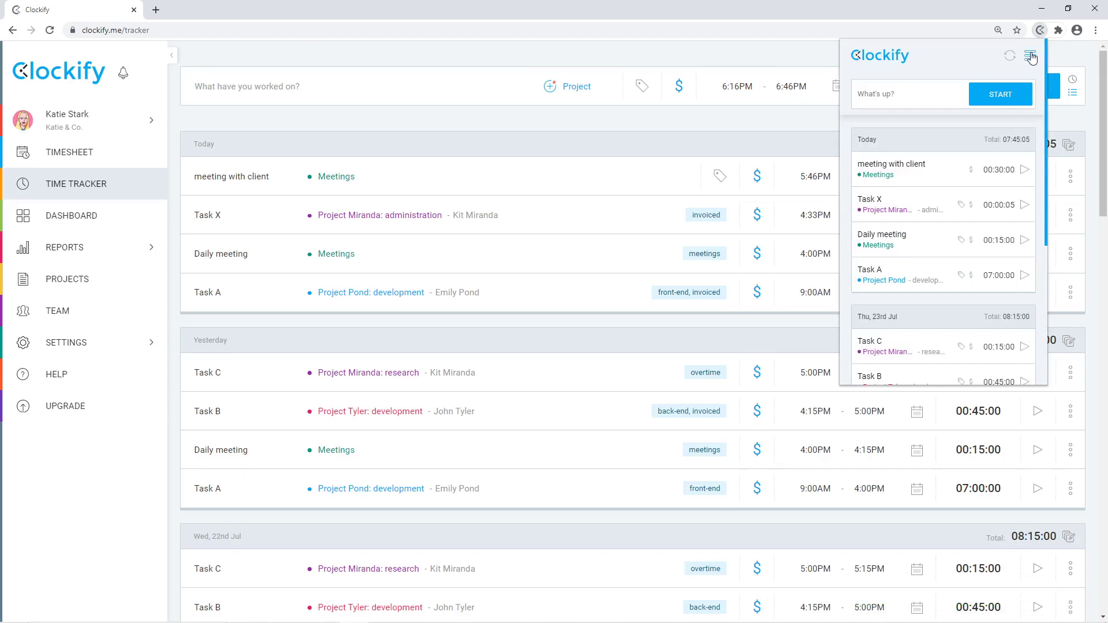
{"action": "left_click", "coordinate": [1029, 56]}
{"action": "left_click", "coordinate": [975, 211]}
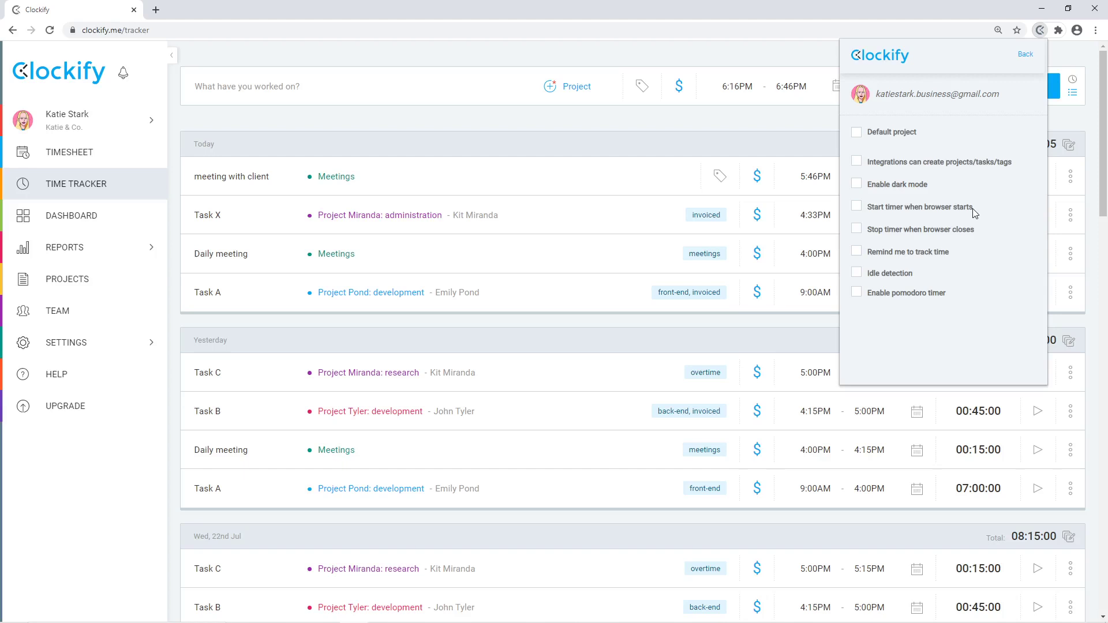
{"action": "left_click", "coordinate": [1059, 121]}
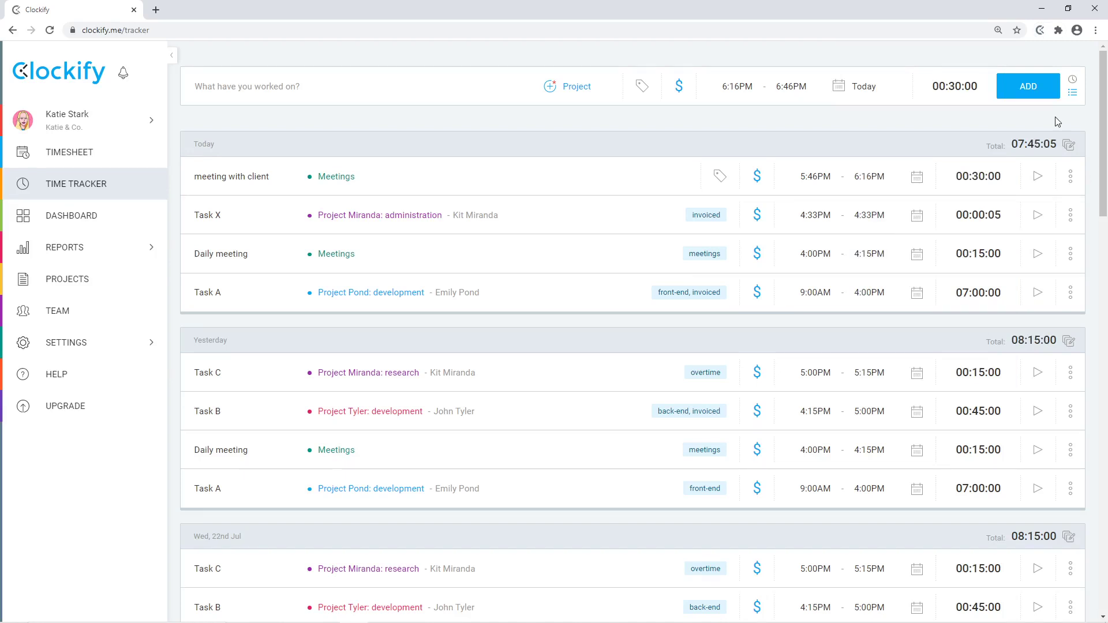
- Add a Project Pond research row to the timesheet with 3h Monday and 1h Tuesday
{"action": "left_click", "coordinate": [137, 160]}
{"action": "left_click", "coordinate": [249, 270]}
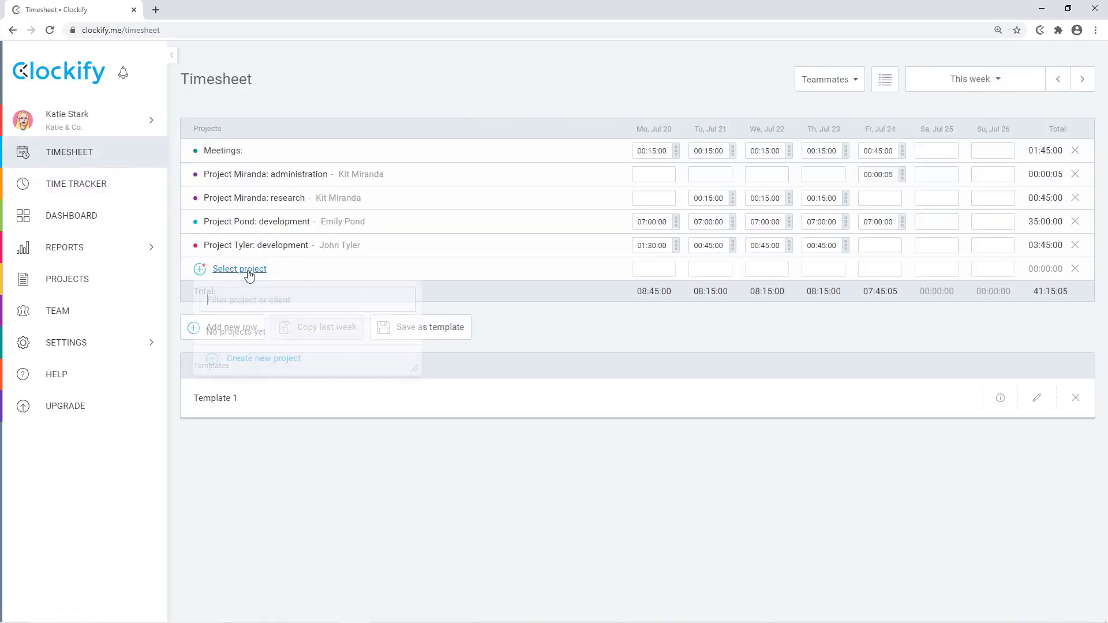
{"action": "left_click", "coordinate": [356, 354]}
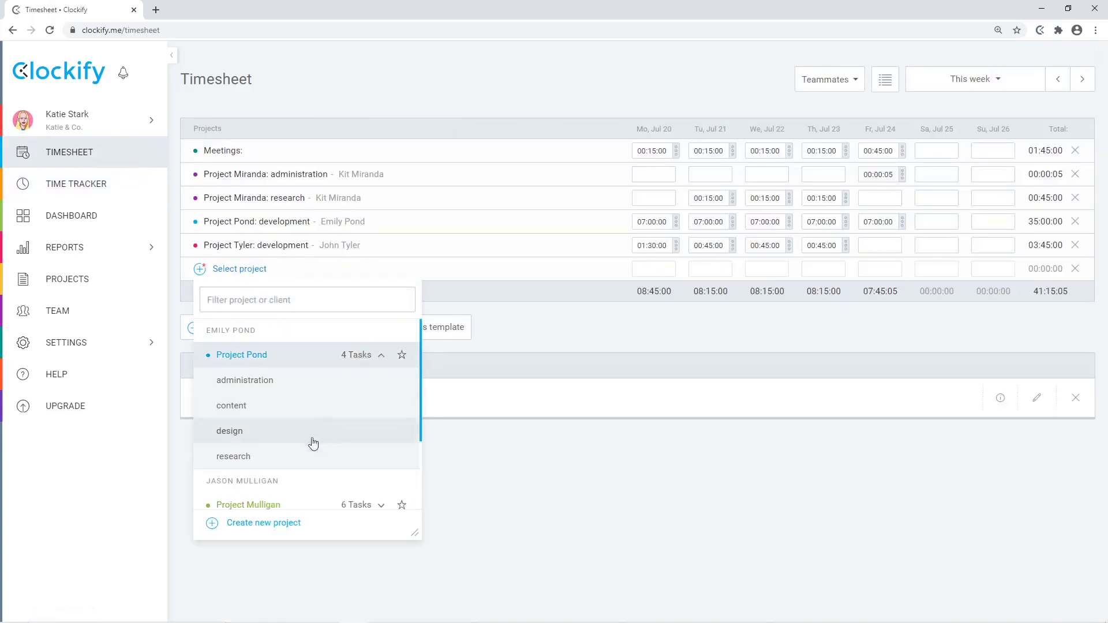
{"action": "left_click", "coordinate": [254, 457]}
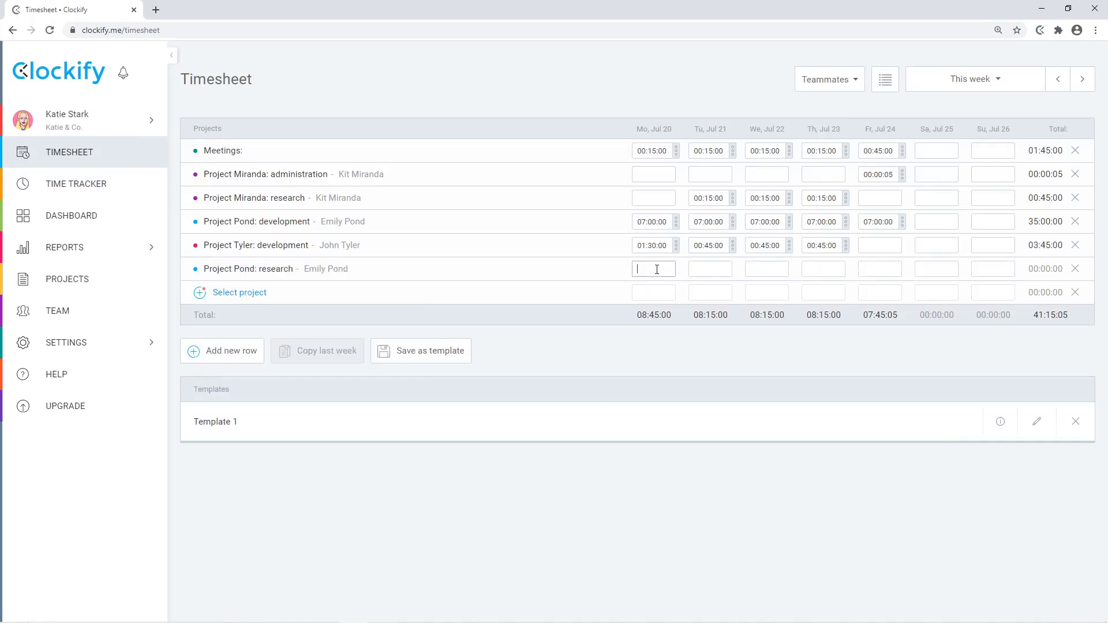
{"action": "type", "text": "3h"}
{"action": "left_click", "coordinate": [702, 274]}
{"action": "type", "text": "1h"}
{"action": "left_click", "coordinate": [665, 361]}
- Paste a work description into Monday's research entry and save it
{"action": "left_click", "coordinate": [677, 270]}
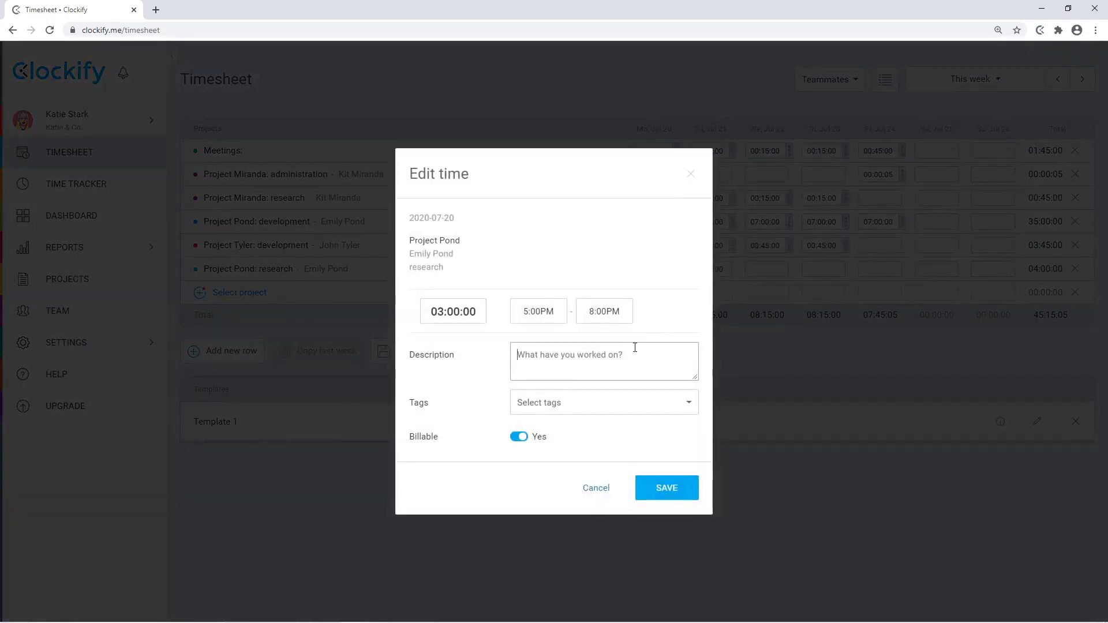
{"action": "type", "text": "Looking for an alternative solution for the configuration."}
{"action": "left_click", "coordinate": [664, 486]}
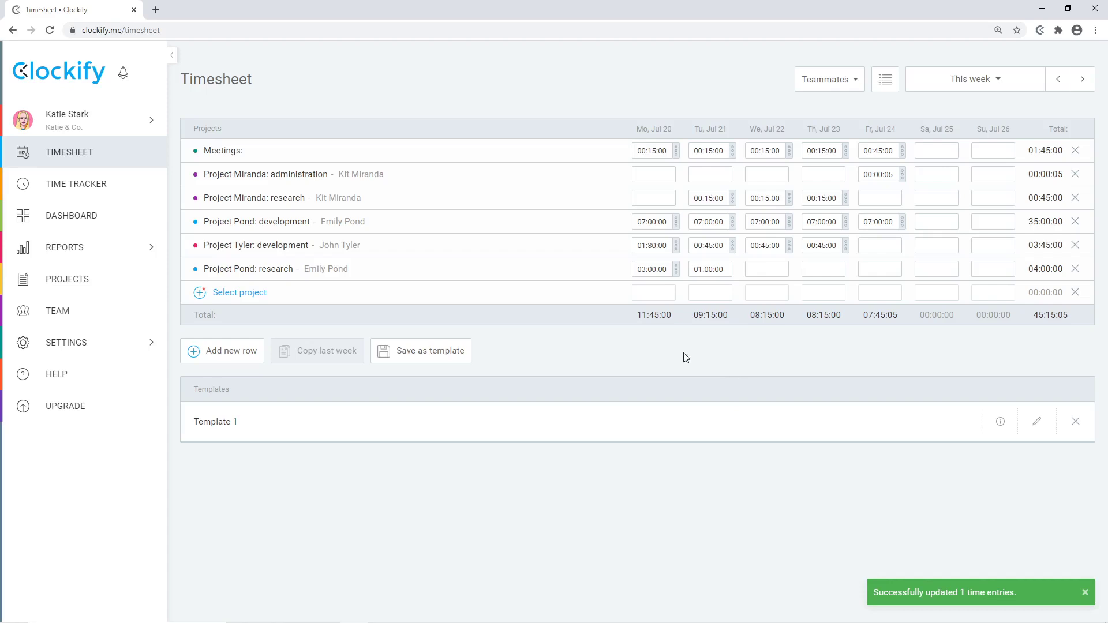
- Save last week's timesheet as a template named 'temp'
{"action": "left_click", "coordinate": [1055, 90]}
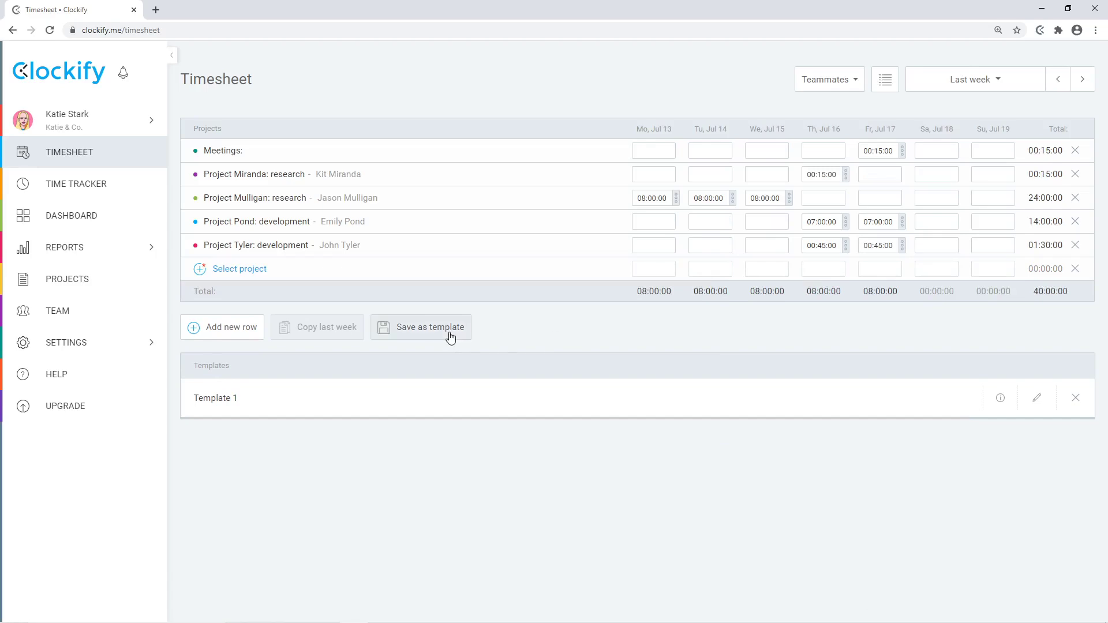
{"action": "left_click", "coordinate": [450, 337]}
{"action": "type", "text": "temp"}
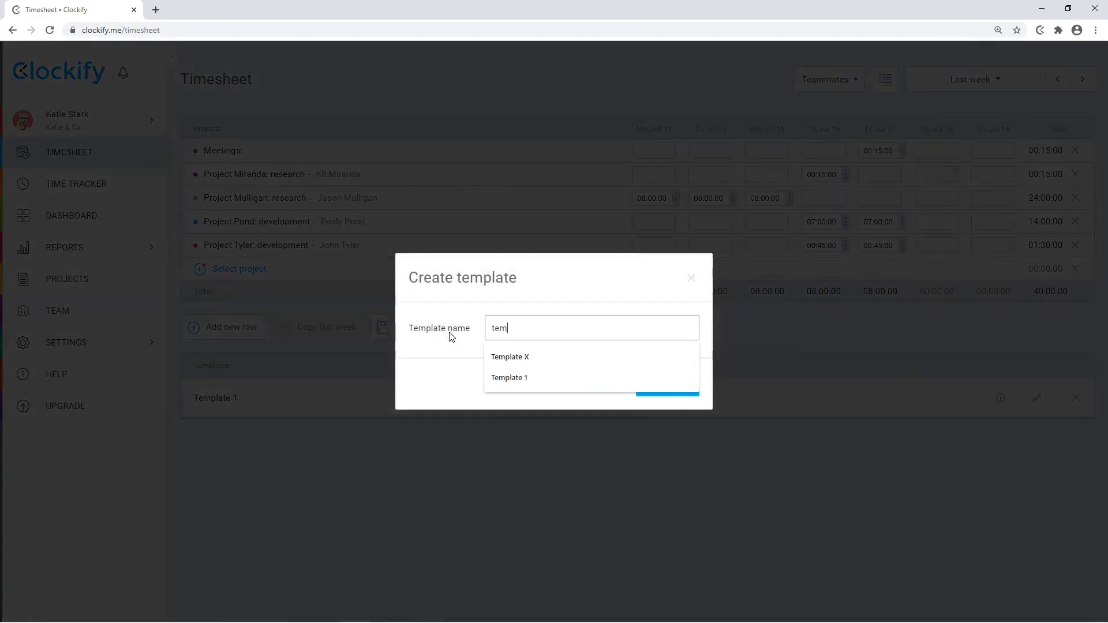
{"action": "left_click", "coordinate": [581, 312]}
{"action": "left_click", "coordinate": [663, 383]}
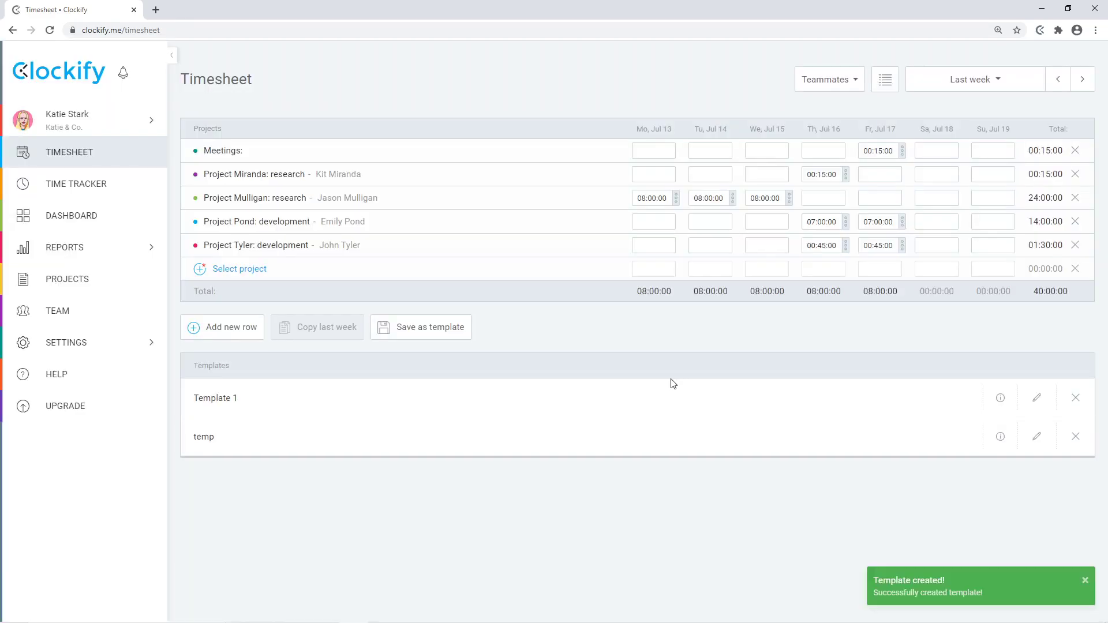
- Fill the Jul 27–Aug 2 week from the temp template and return to Time Tracker
{"action": "left_click", "coordinate": [1083, 87]}
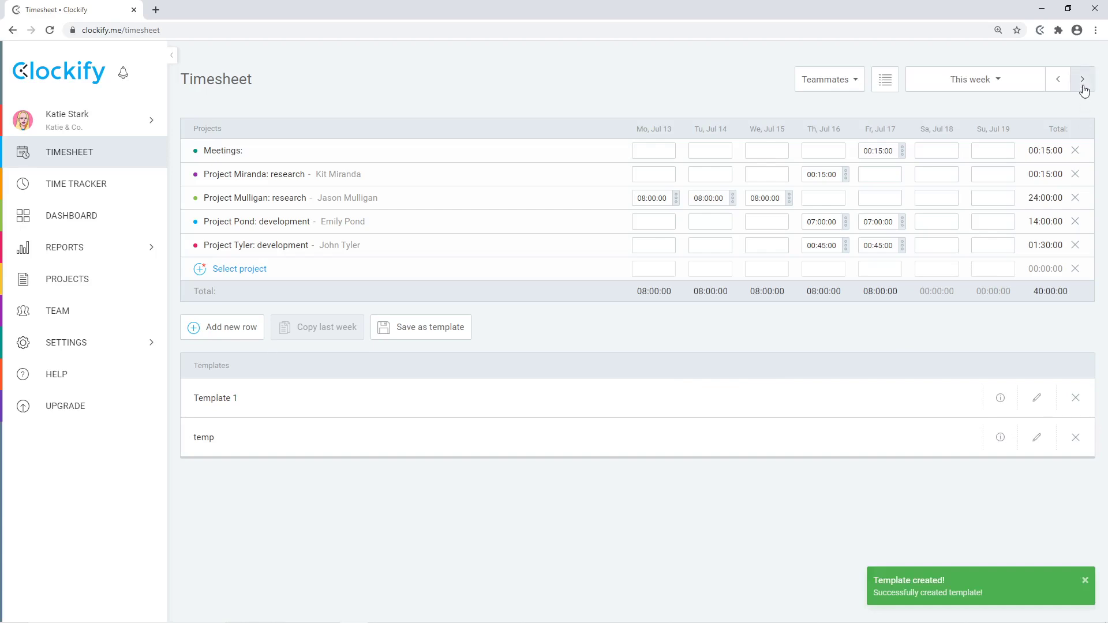
{"action": "left_click", "coordinate": [1083, 86]}
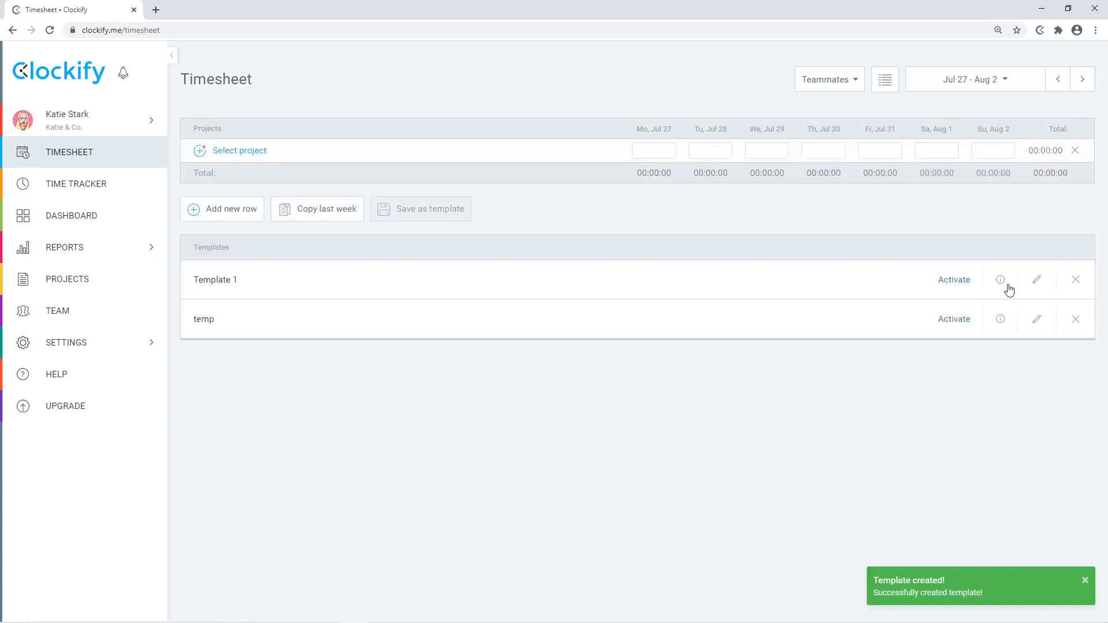
{"action": "left_click", "coordinate": [962, 319]}
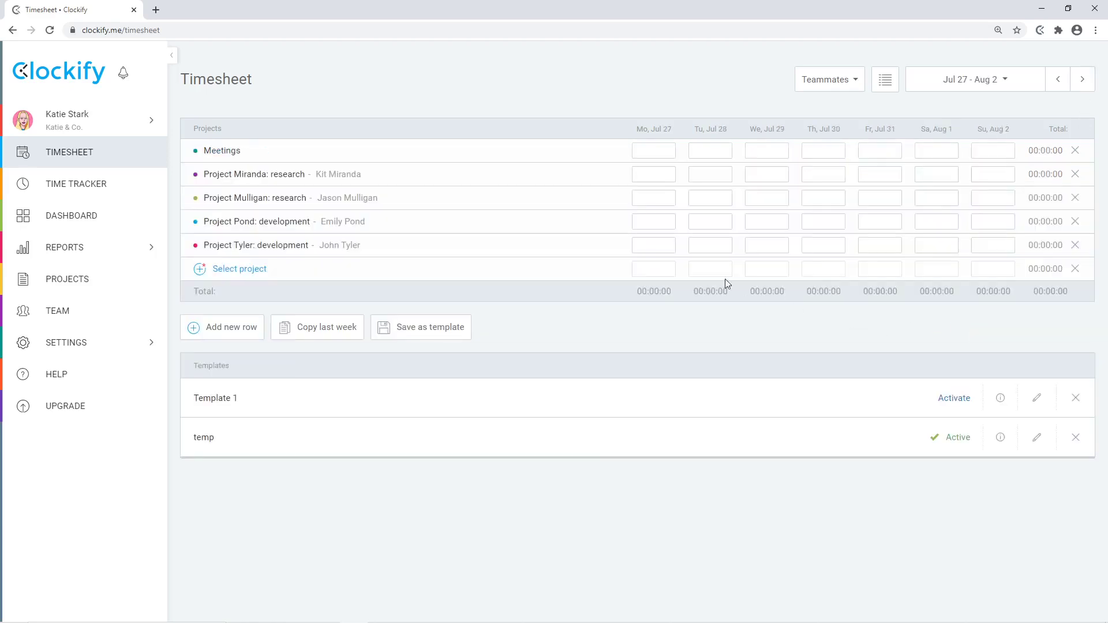
{"action": "left_click", "coordinate": [133, 190]}
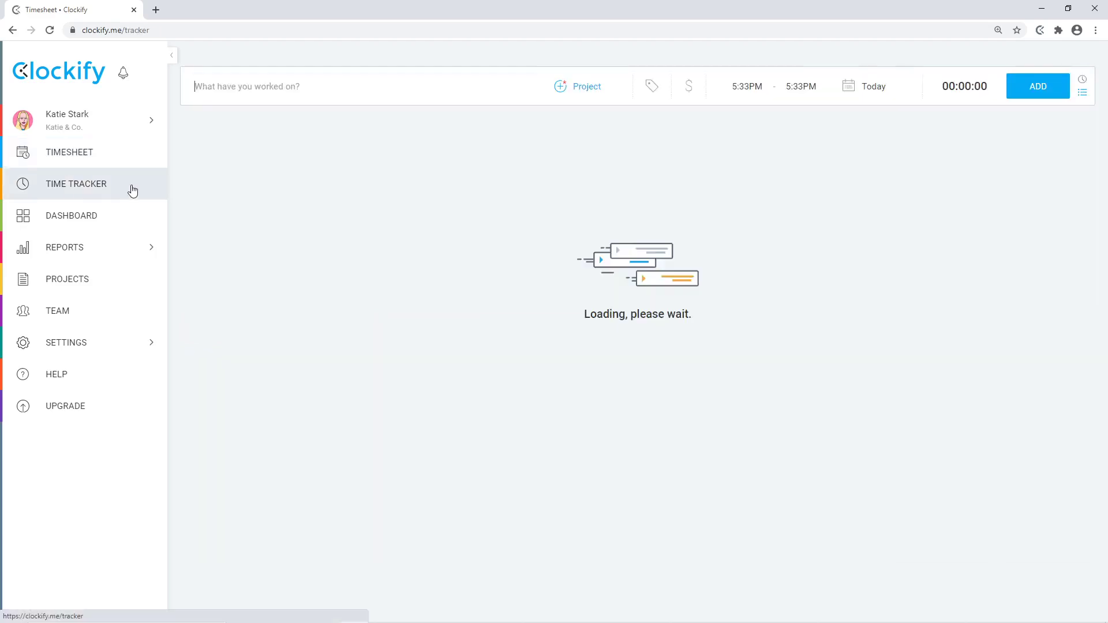
- Move from Timesheet through Time Tracker to the Dashboard's weekly project summary
{"action": "left_click", "coordinate": [138, 155]}
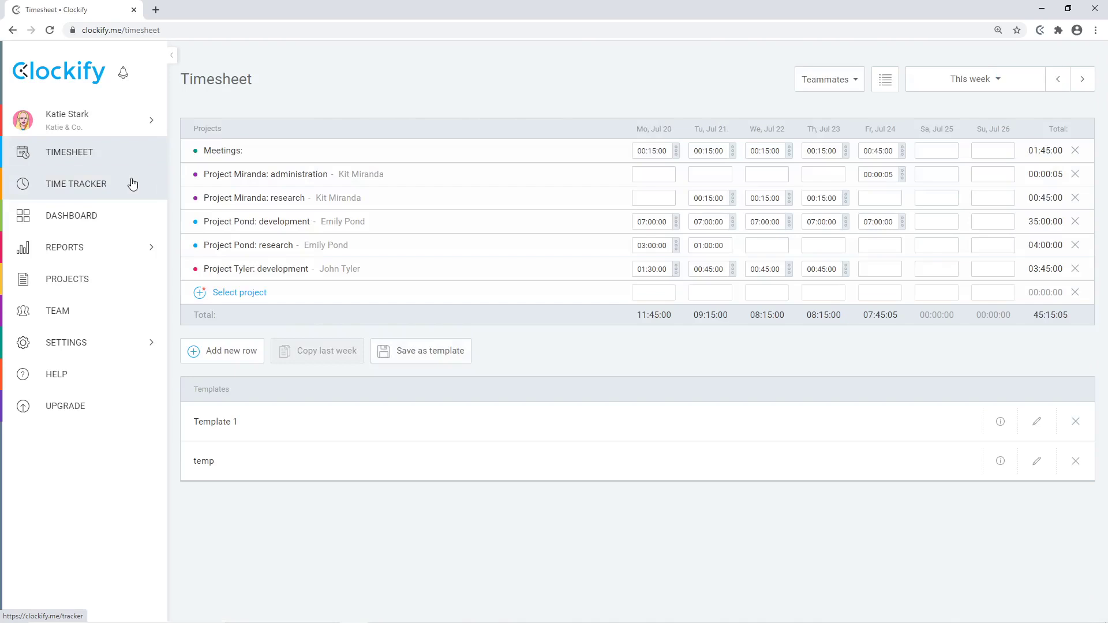
{"action": "left_click", "coordinate": [133, 184]}
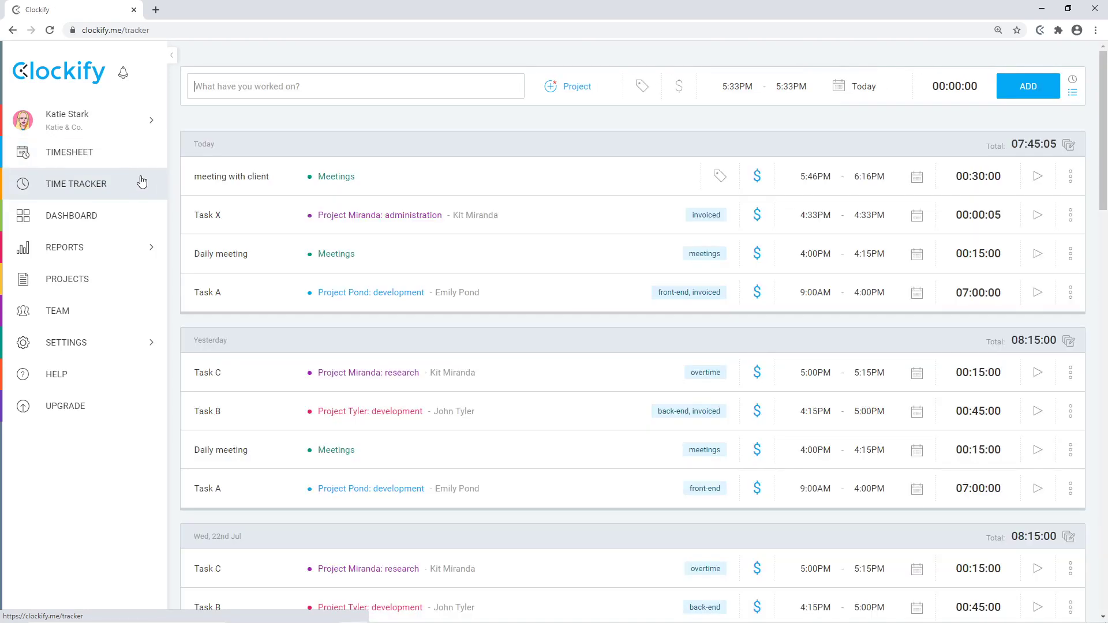
{"action": "left_click", "coordinate": [289, 126]}
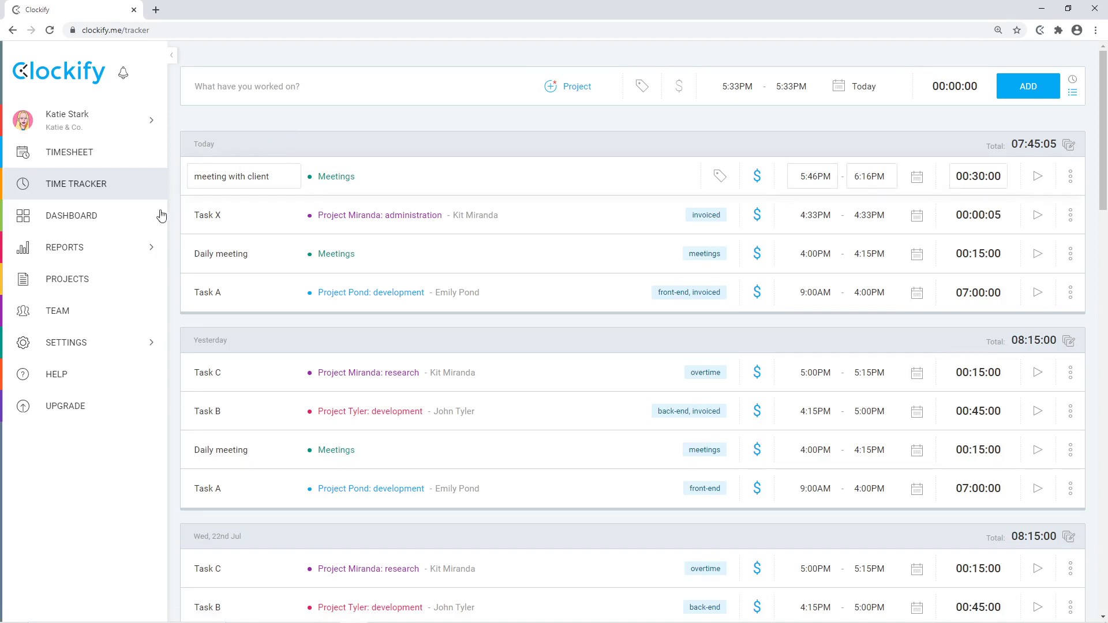
{"action": "left_click", "coordinate": [144, 219]}
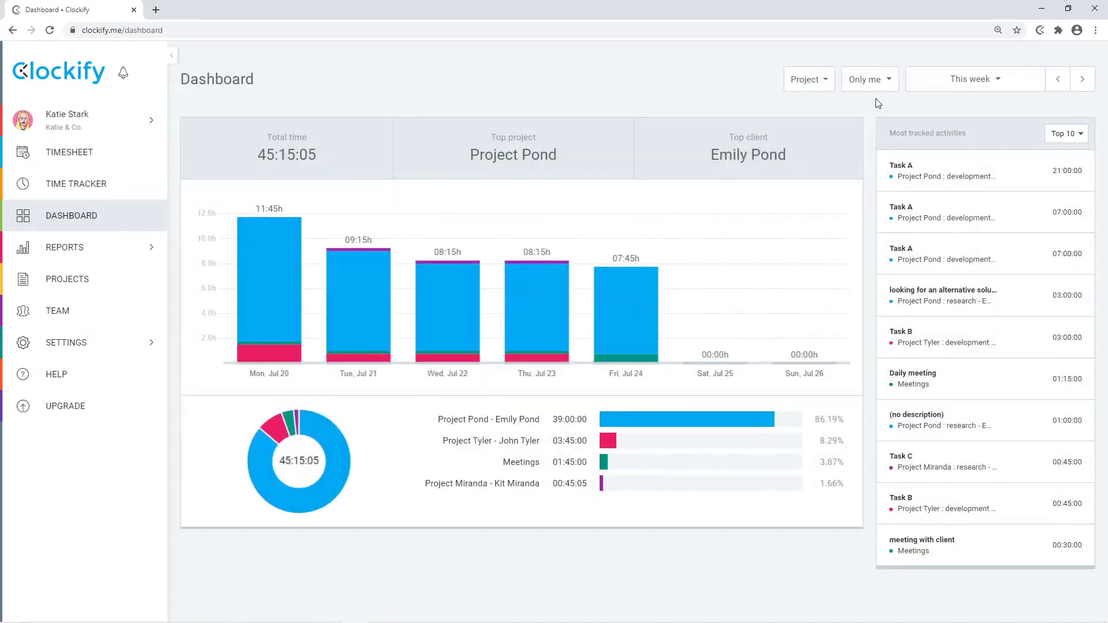
- Switch the dashboard from Only me to Team, review team activities, then open the Summary report
{"action": "left_click", "coordinate": [865, 79]}
{"action": "left_click", "coordinate": [875, 136]}
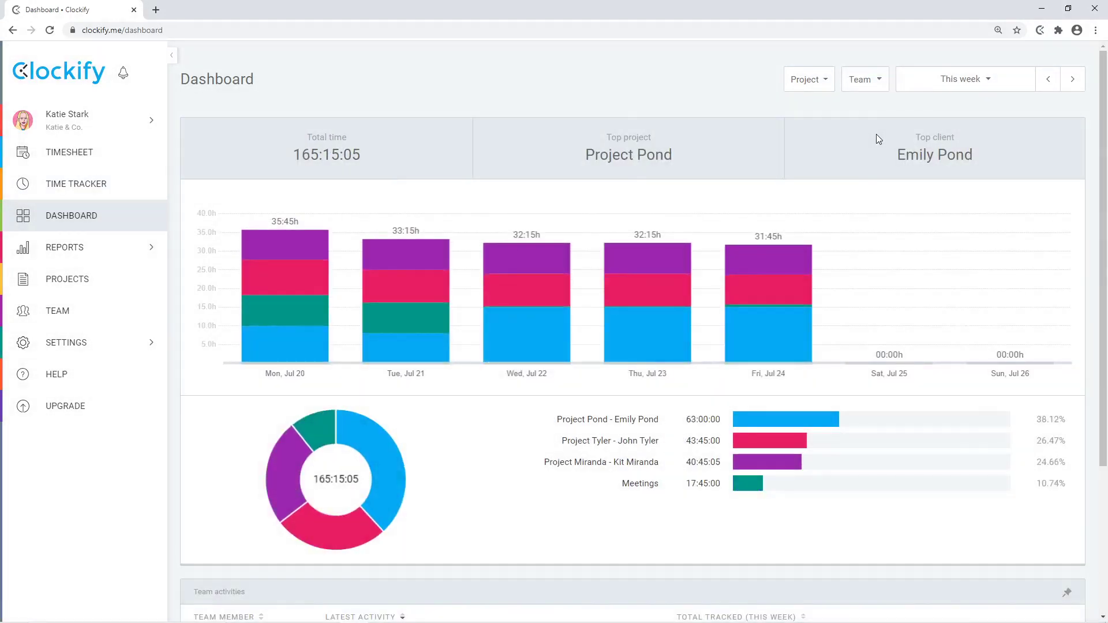
{"action": "scroll", "coordinate": [876, 138], "scroll_direction": "down", "scroll_amount": 4}
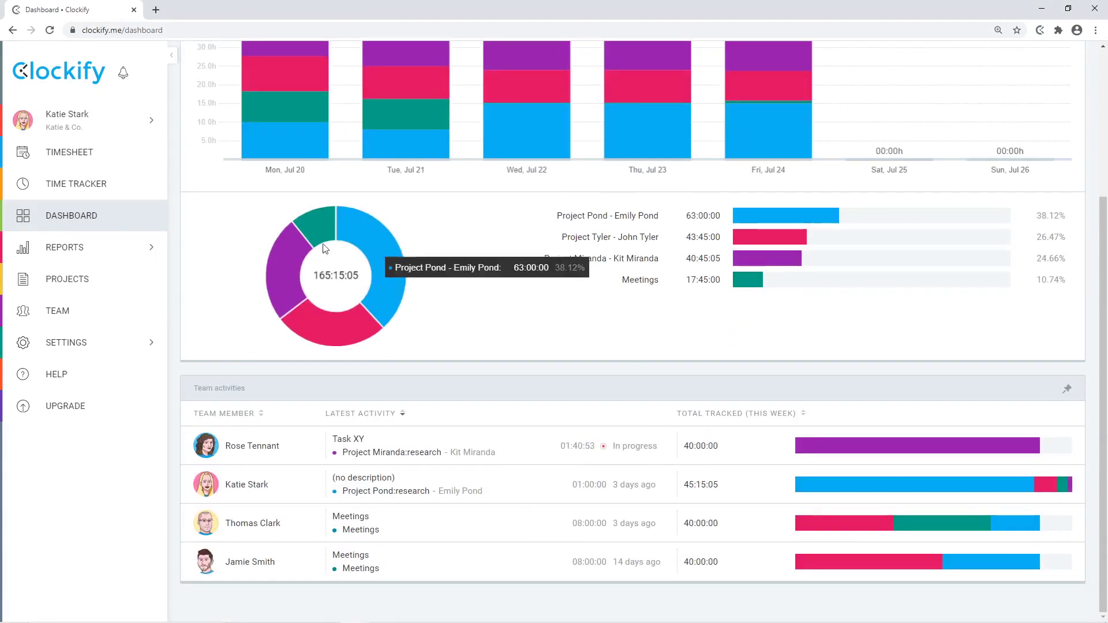
{"action": "left_click", "coordinate": [114, 248]}
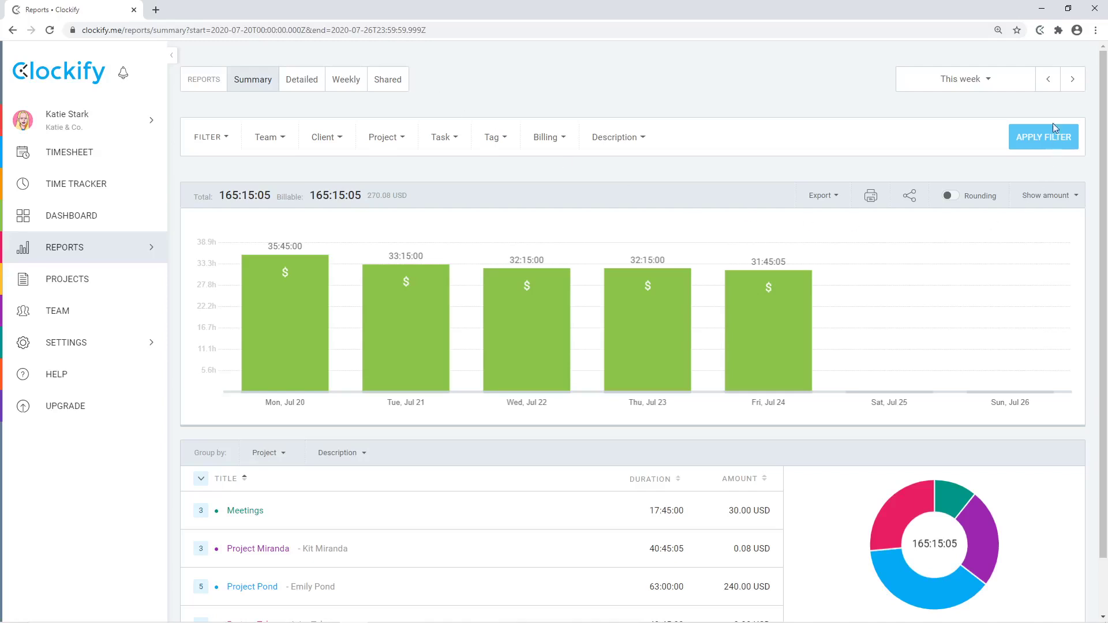
- Set the Summary report's date range to a custom Jul 20–Jul 31 span
{"action": "left_click", "coordinate": [1048, 81]}
{"action": "left_click", "coordinate": [1049, 82]}
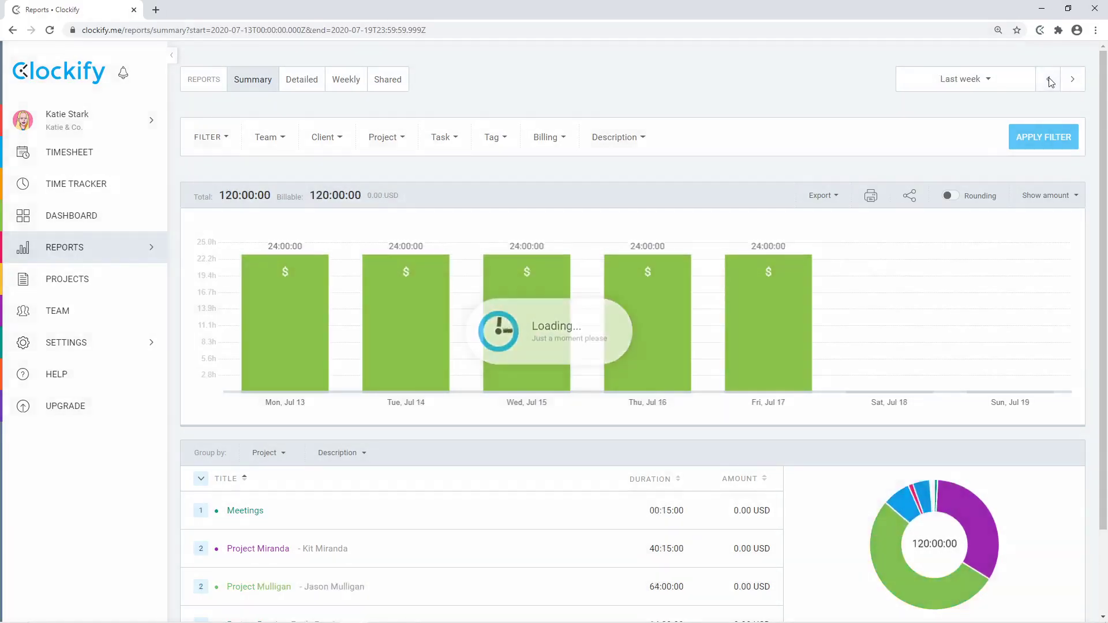
{"action": "left_click", "coordinate": [989, 79]}
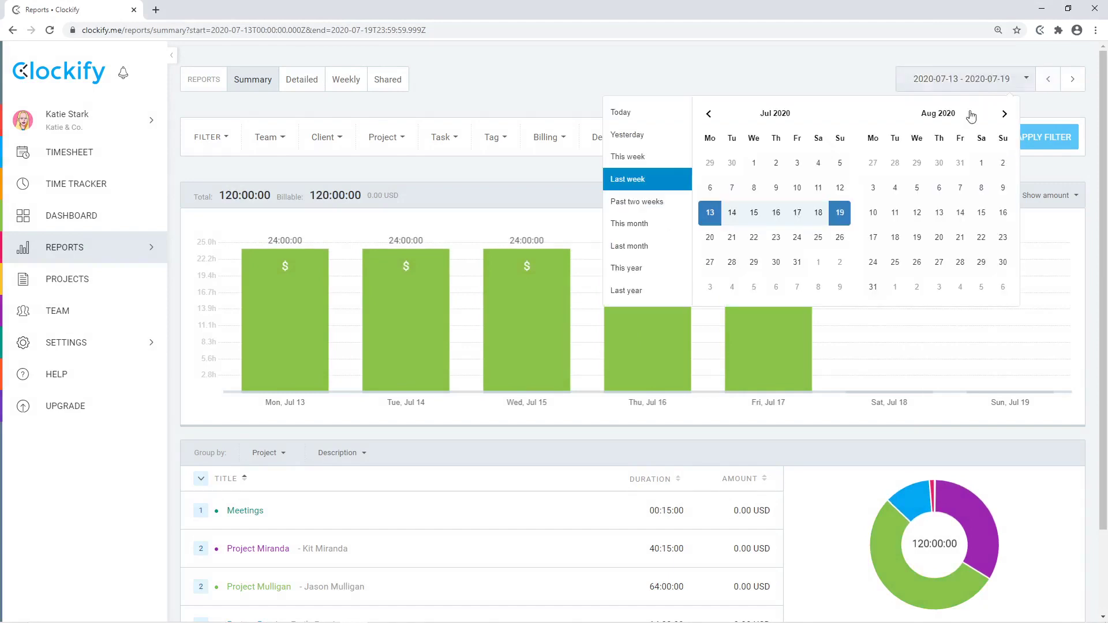
{"action": "left_click", "coordinate": [659, 230]}
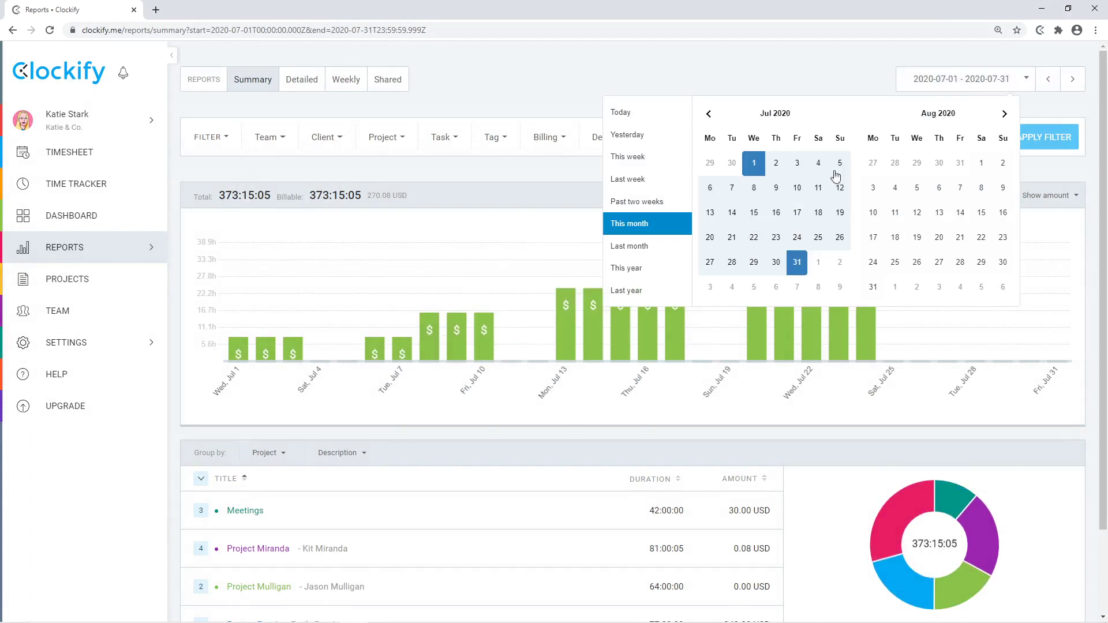
{"action": "left_click", "coordinate": [709, 237]}
{"action": "left_click", "coordinate": [796, 262]}
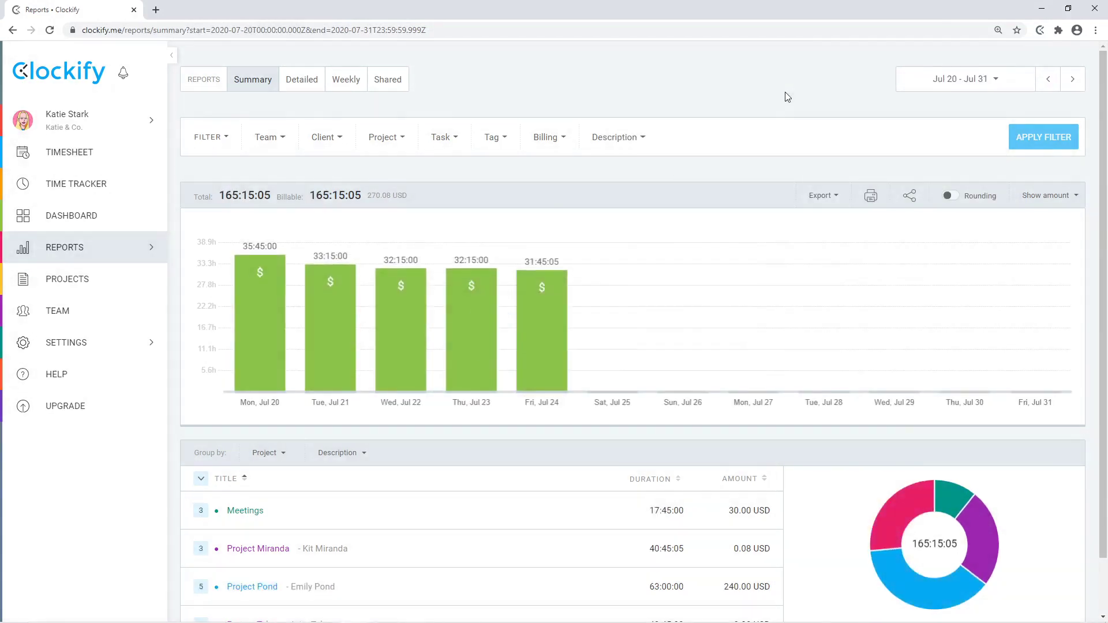
- Expand the Meetings group, then group the report by user and then by date
{"action": "scroll", "coordinate": [784, 97], "scroll_direction": "down", "scroll_amount": 1}
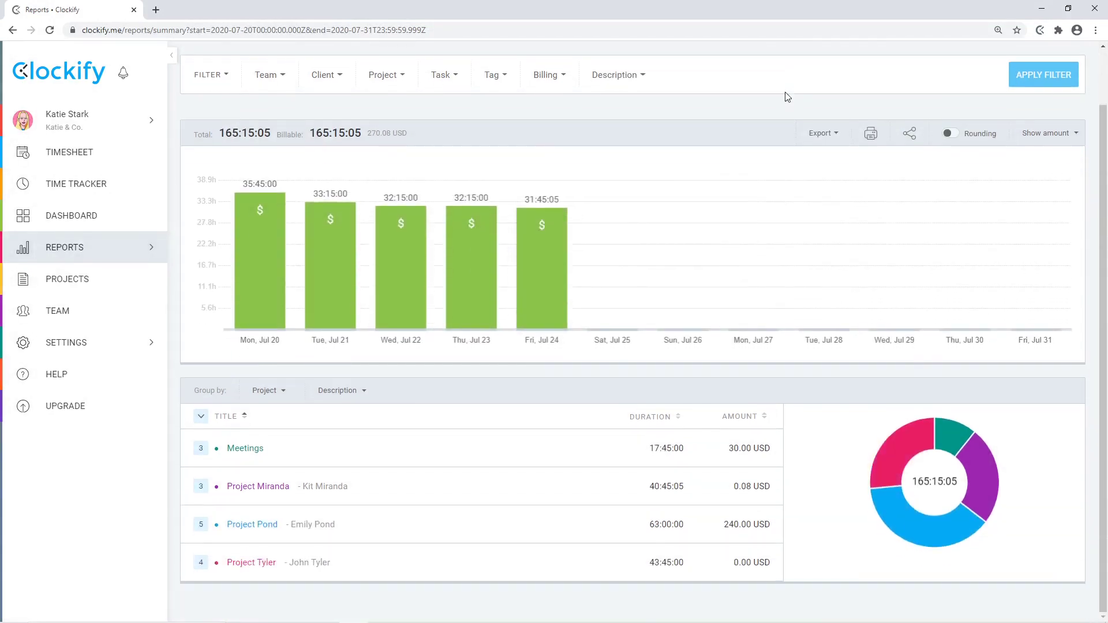
{"action": "left_click", "coordinate": [201, 448]}
{"action": "scroll", "coordinate": [195, 455], "scroll_direction": "down", "scroll_amount": 2}
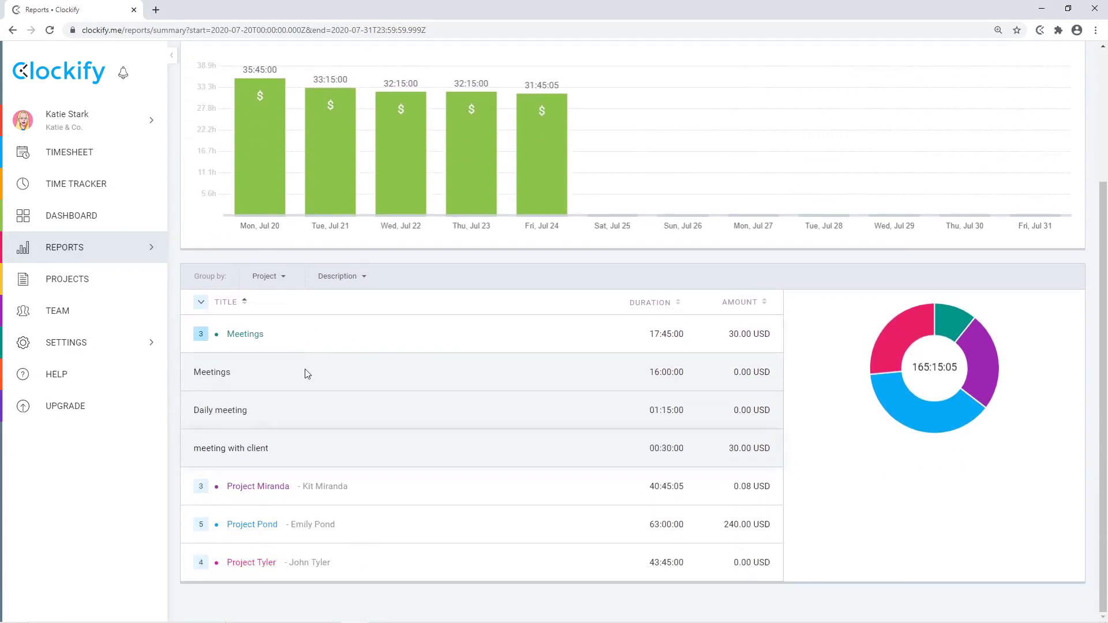
{"action": "left_click", "coordinate": [278, 278]}
{"action": "left_click", "coordinate": [291, 352]}
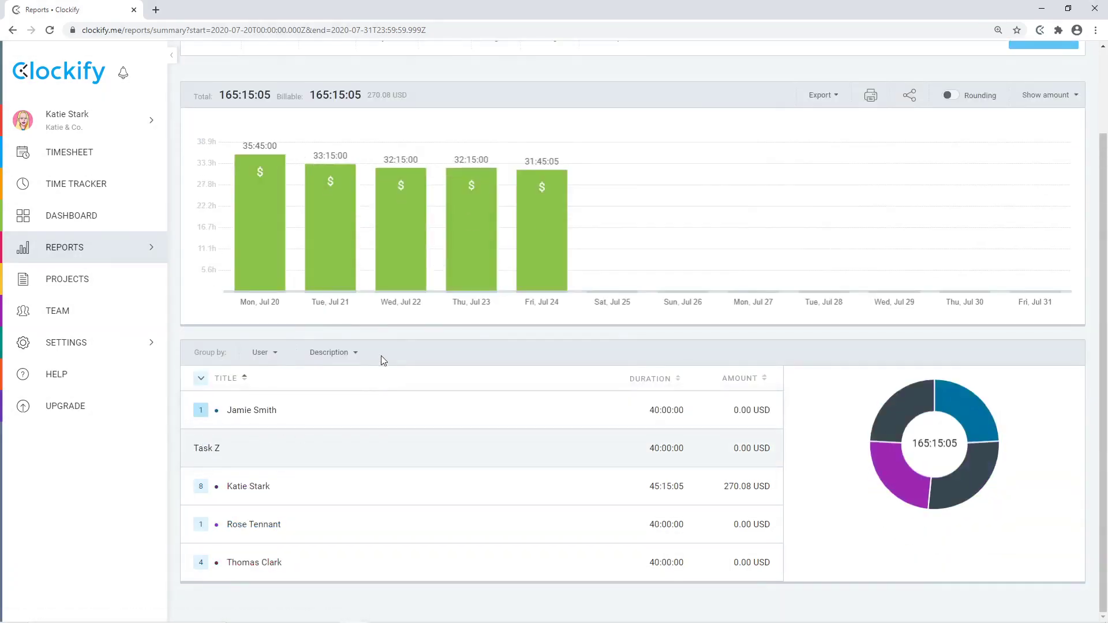
{"action": "left_click", "coordinate": [340, 355]}
{"action": "left_click", "coordinate": [354, 526]}
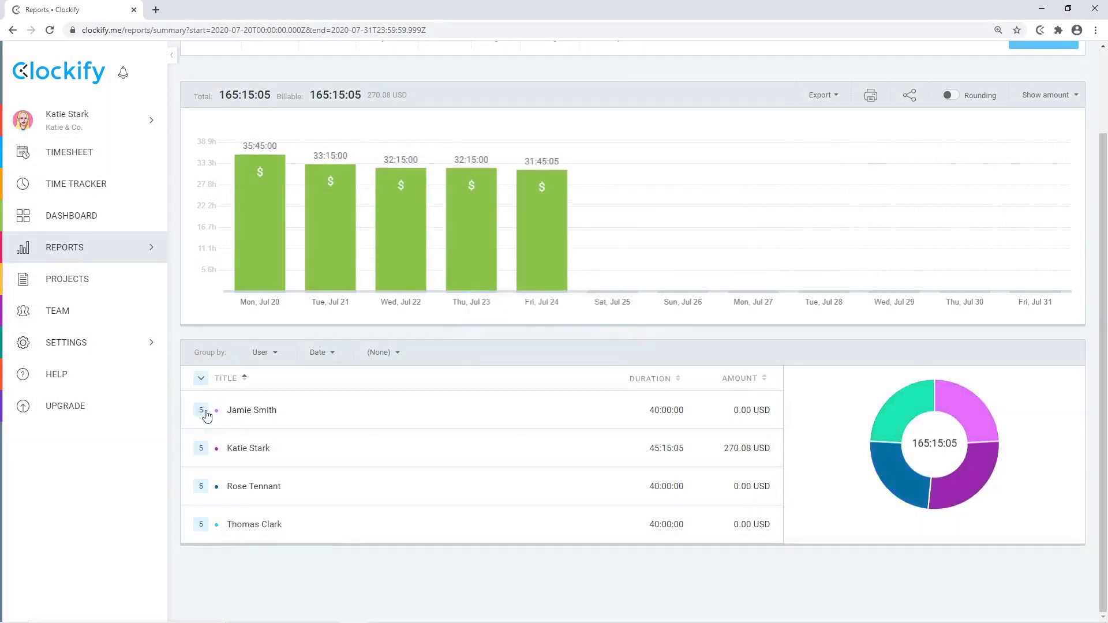
- Expand the first team member's daily breakdown and bring up the Client filter choices
{"action": "left_click", "coordinate": [202, 411]}
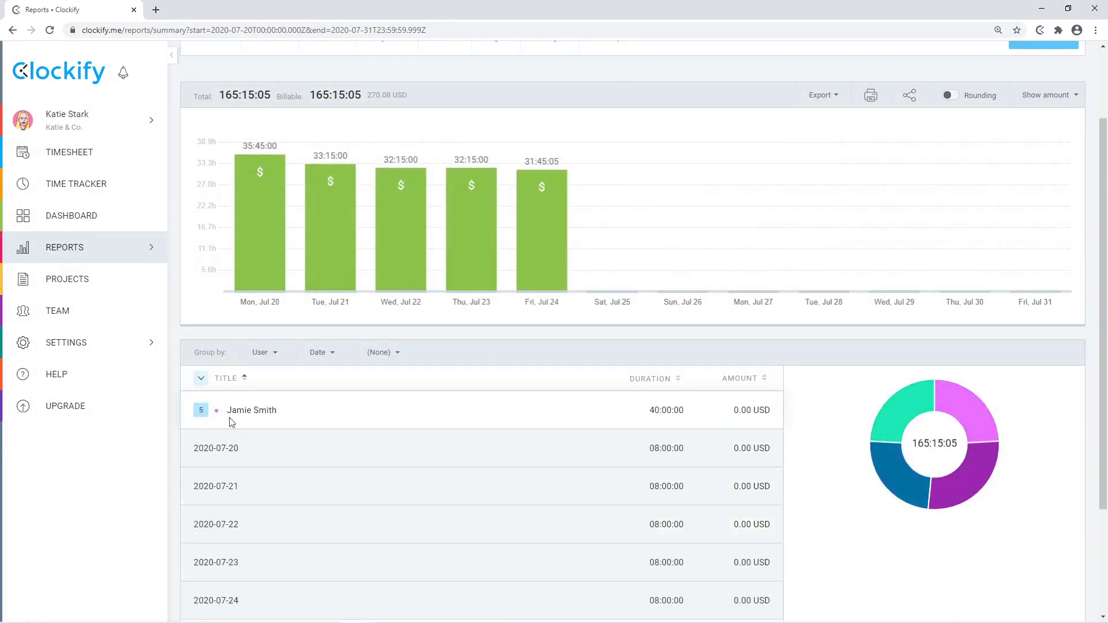
{"action": "scroll", "coordinate": [436, 352], "scroll_direction": "down", "scroll_amount": 3}
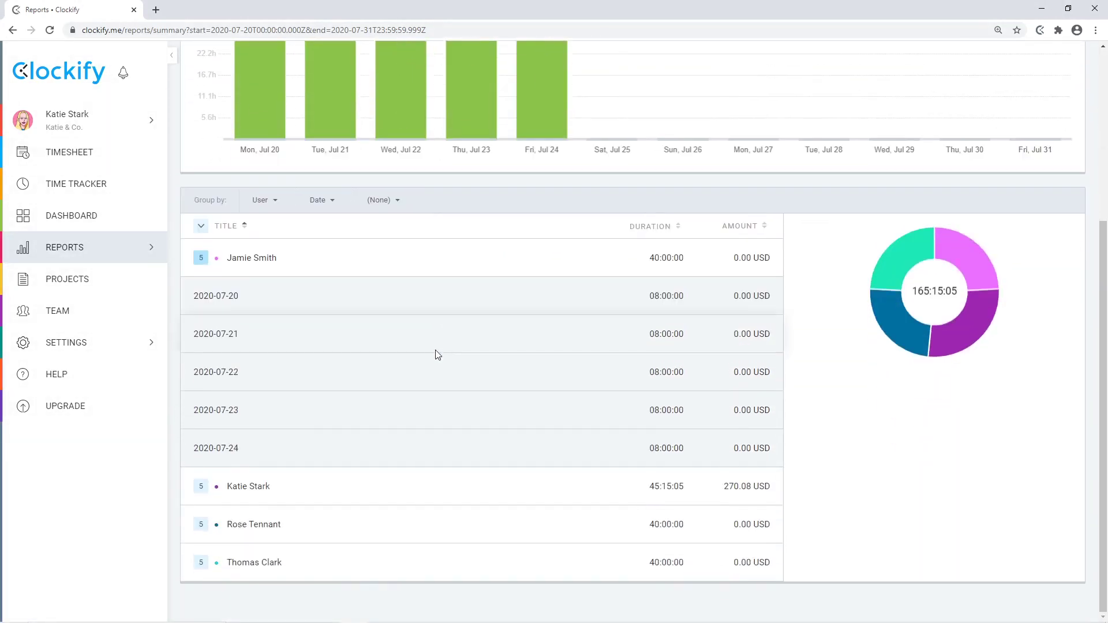
{"action": "scroll", "coordinate": [437, 354], "scroll_direction": "up", "scroll_amount": 5}
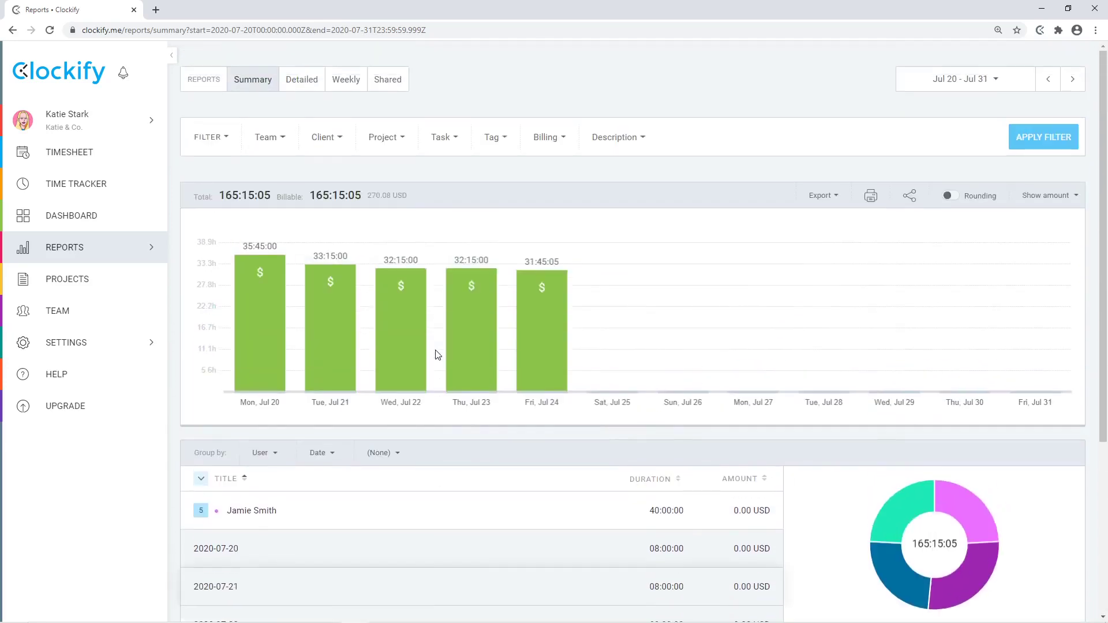
{"action": "left_click", "coordinate": [325, 144]}
- Filter the report to Project Pond's client and view it as the Detailed report
{"action": "left_click", "coordinate": [318, 286]}
{"action": "left_click", "coordinate": [722, 262]}
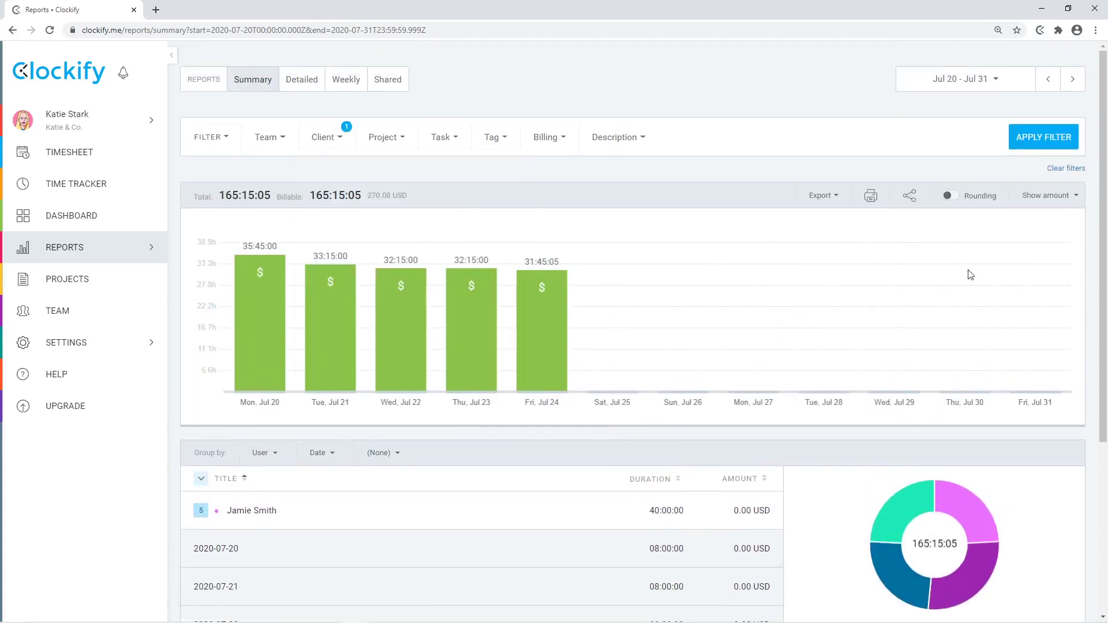
{"action": "left_click", "coordinate": [1018, 136]}
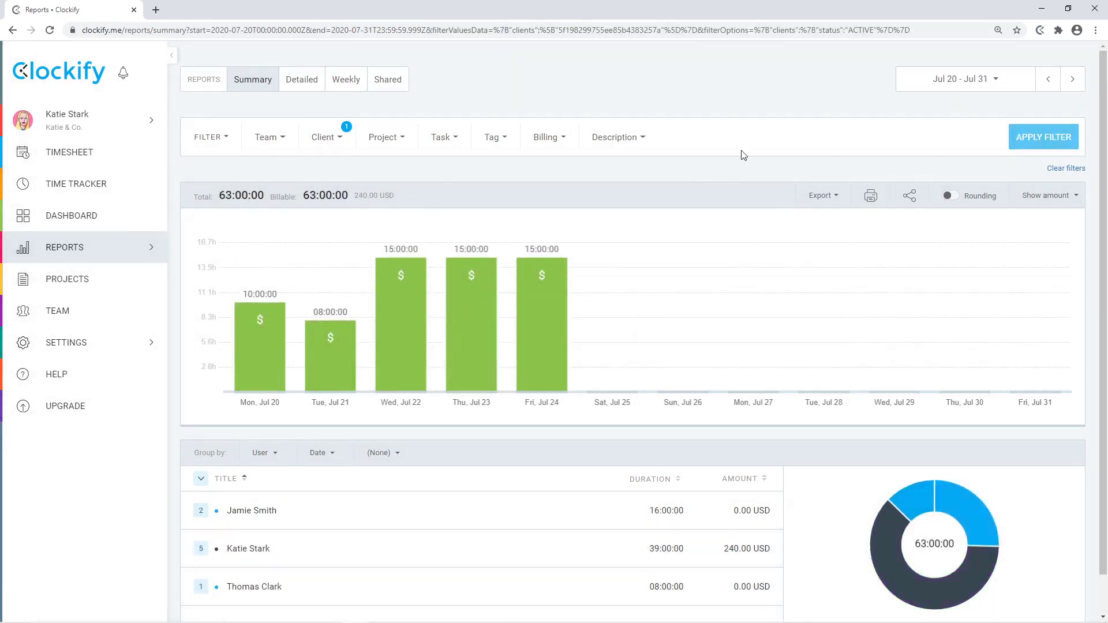
{"action": "left_click", "coordinate": [305, 83]}
{"action": "left_click", "coordinate": [324, 137]}
- Clear the client filter to show all entries, and toggle the client meeting's billable status off and on
{"action": "left_click", "coordinate": [751, 204]}
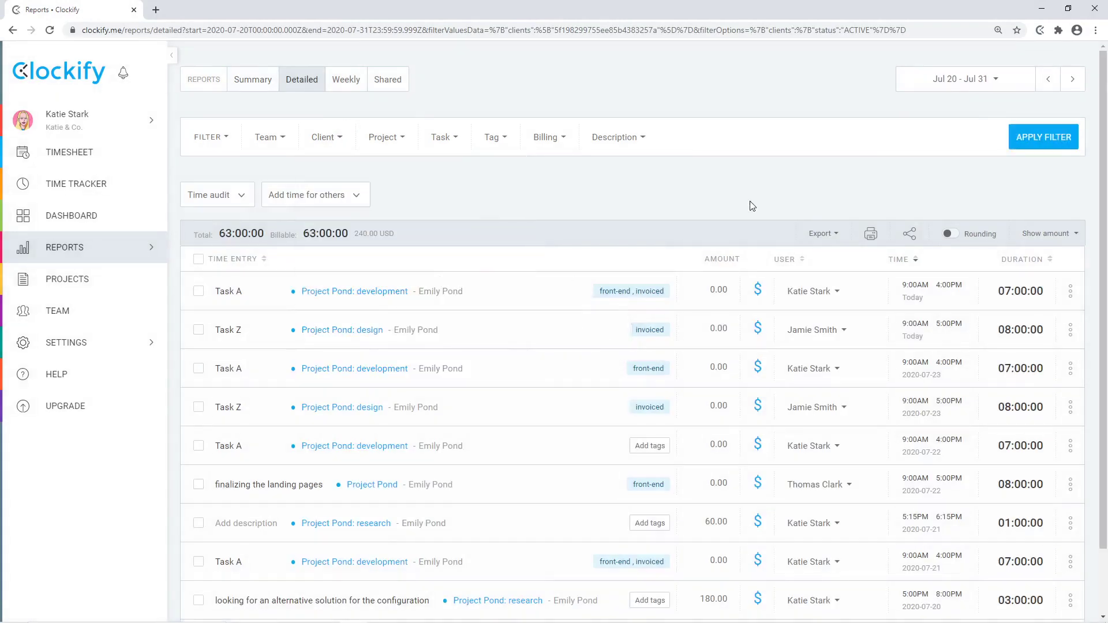
{"action": "left_click", "coordinate": [1024, 146]}
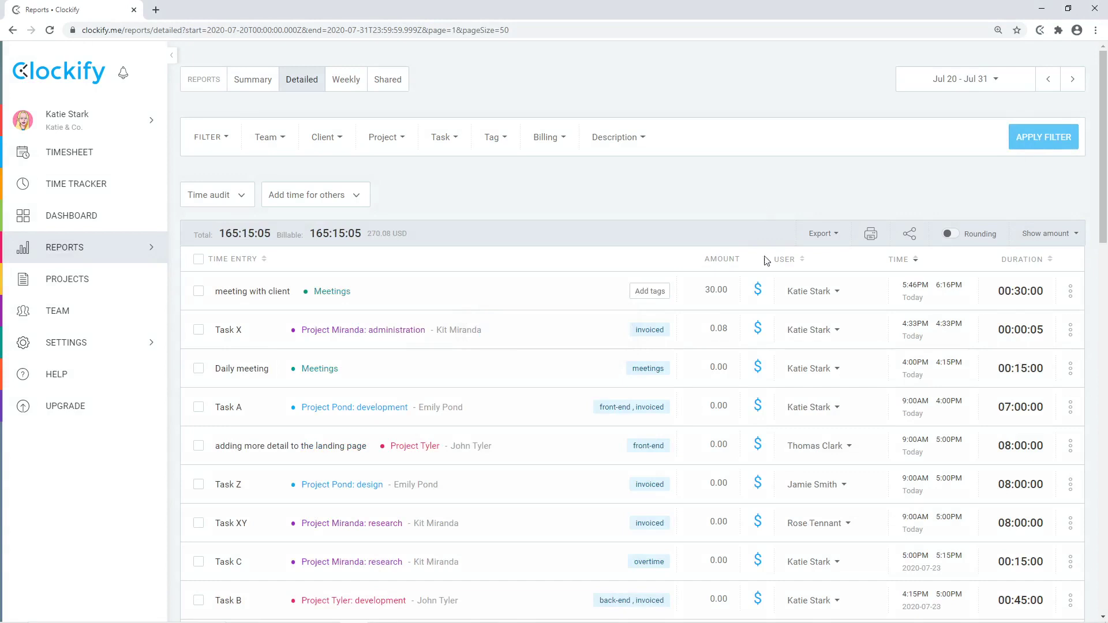
{"action": "left_click", "coordinate": [757, 290]}
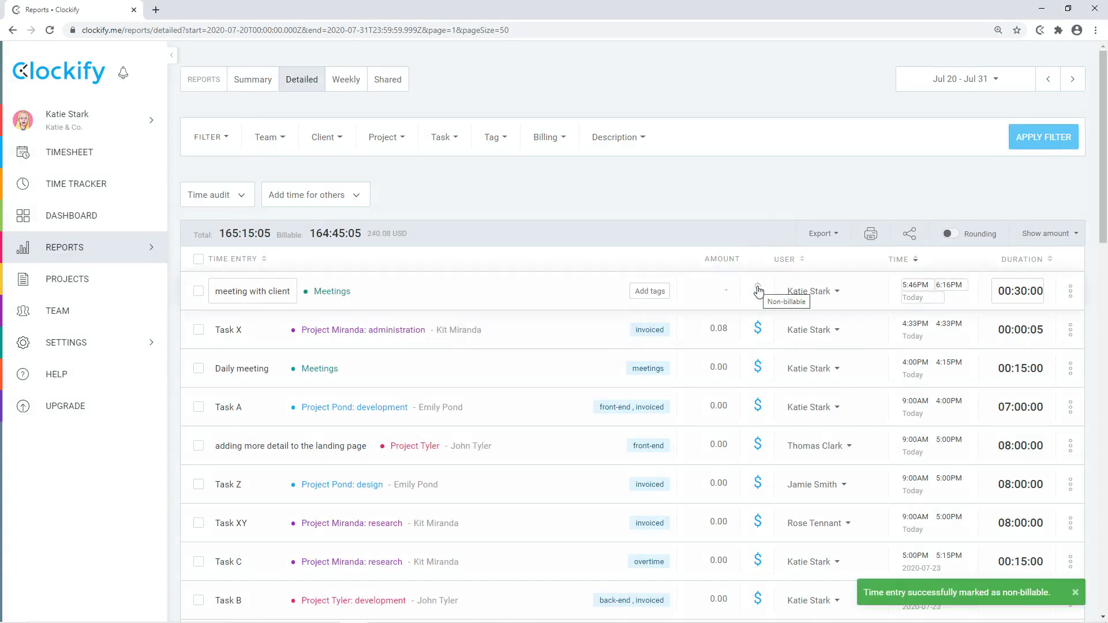
{"action": "left_click", "coordinate": [758, 291]}
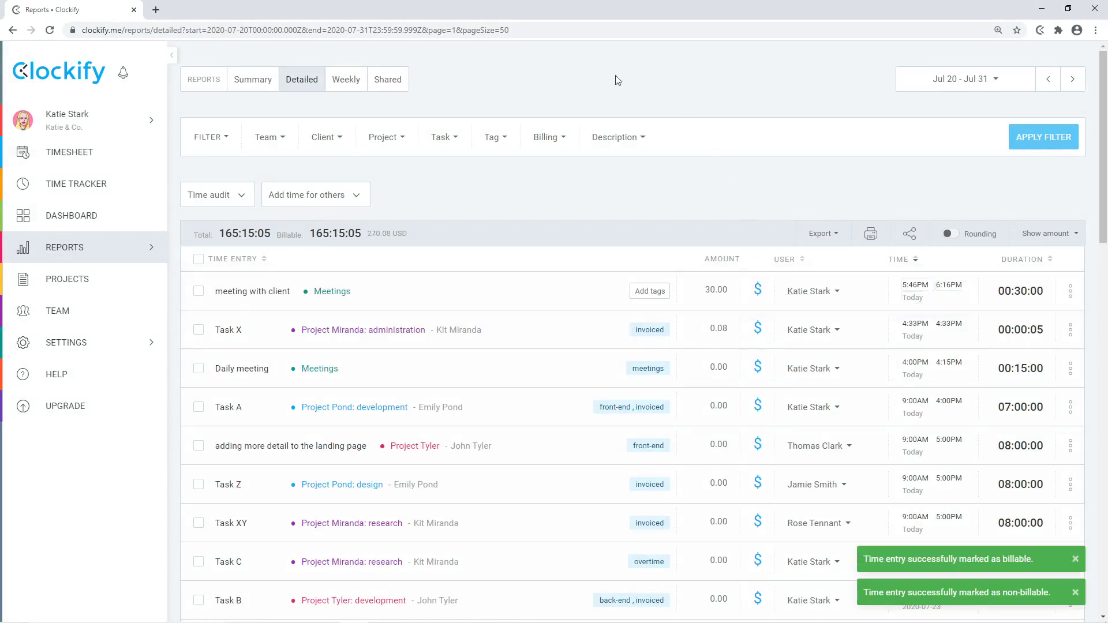
- Open the Weekly report, try grouping by User, settle on Project, and close Export unused
{"action": "left_click", "coordinate": [344, 81]}
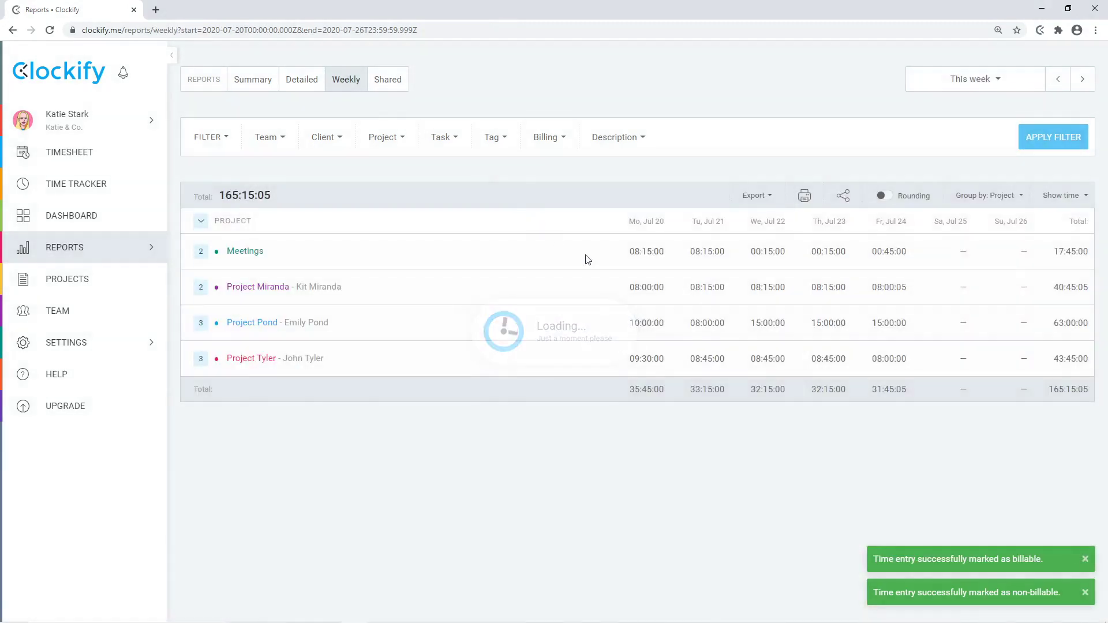
{"action": "left_click", "coordinate": [1002, 196]}
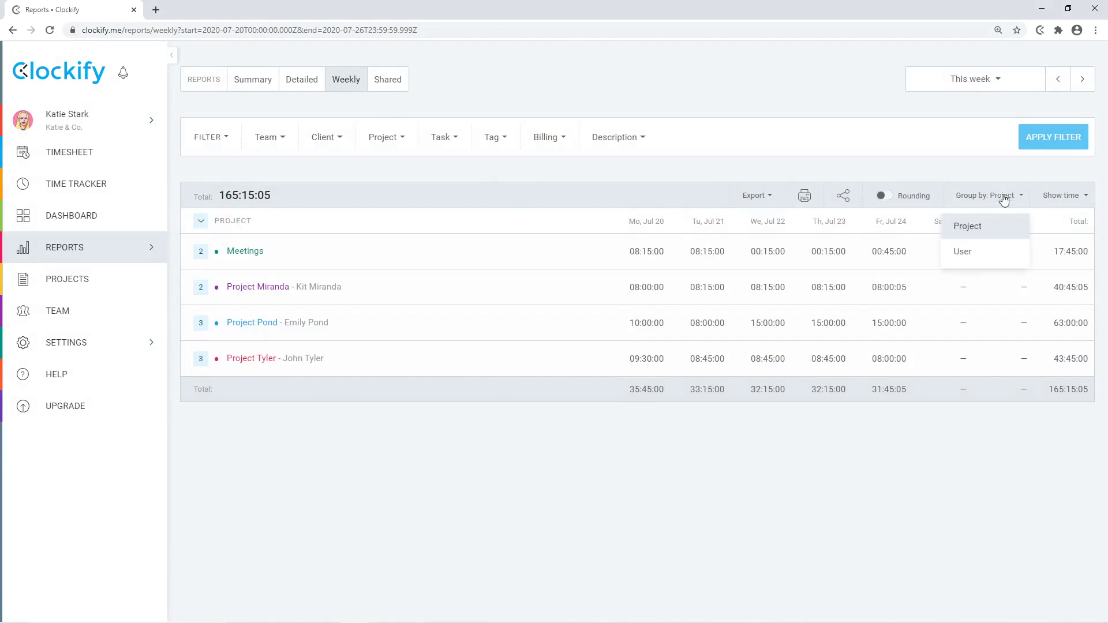
{"action": "left_click", "coordinate": [1011, 257]}
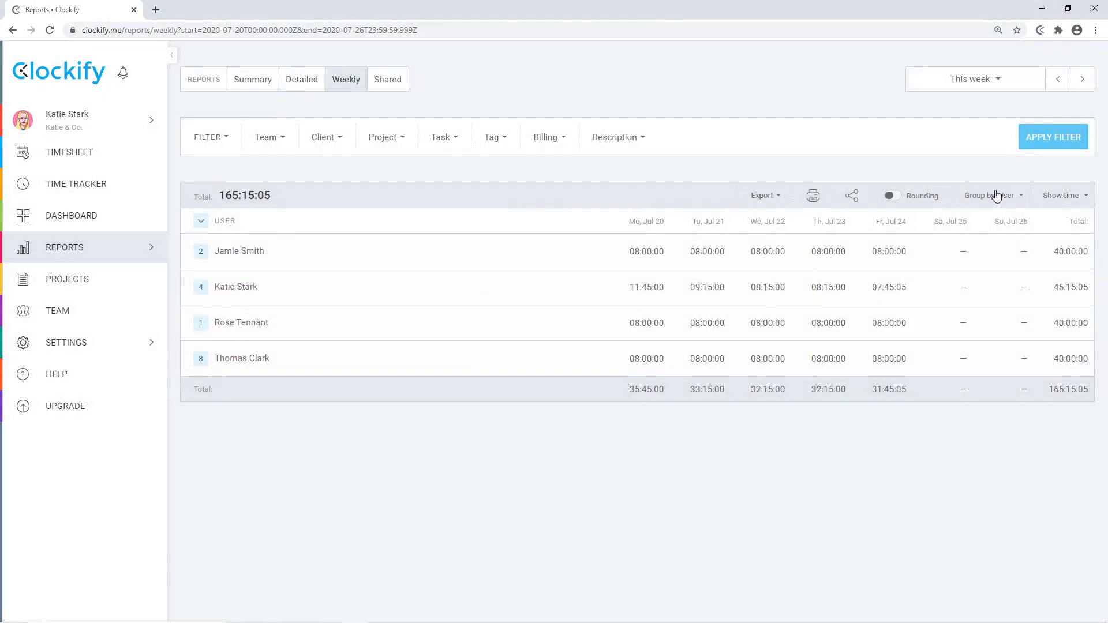
{"action": "left_click", "coordinate": [996, 196]}
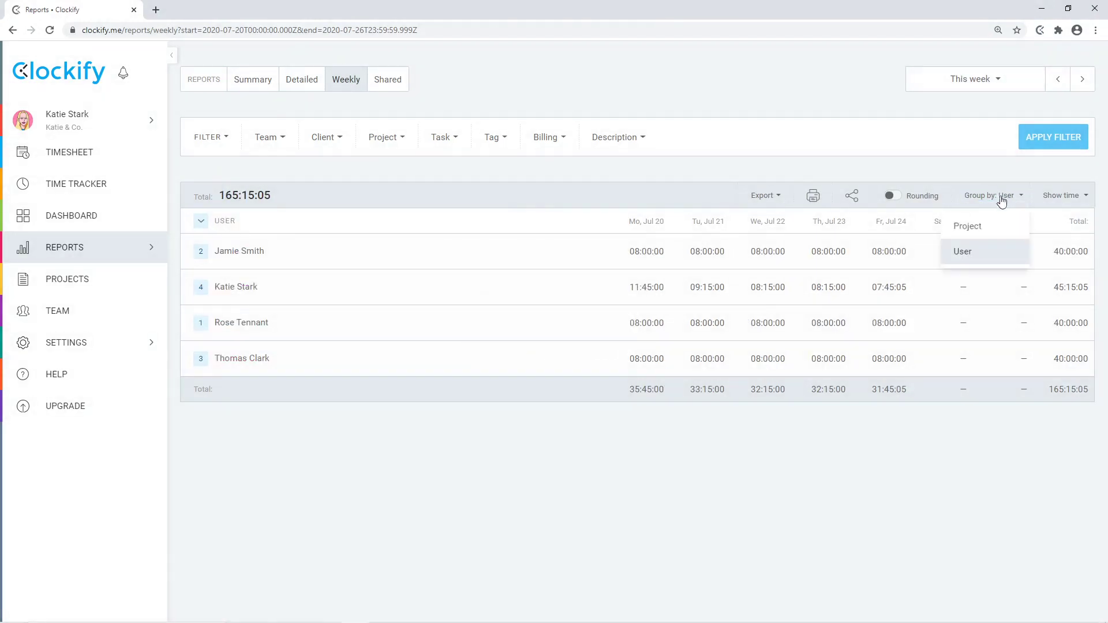
{"action": "left_click", "coordinate": [992, 227]}
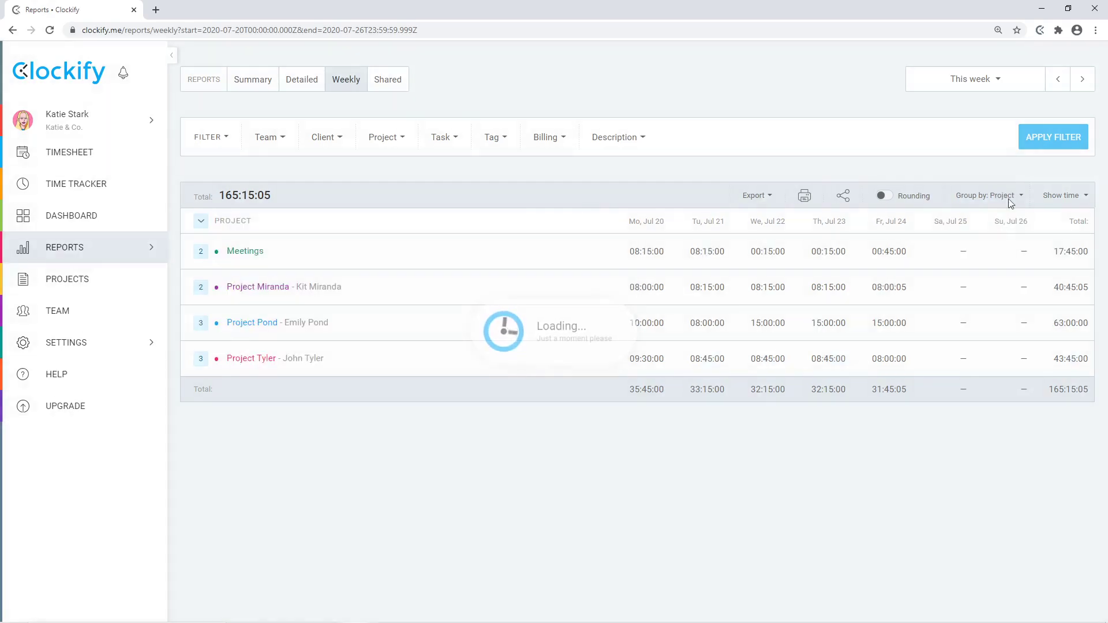
{"action": "left_click", "coordinate": [754, 196]}
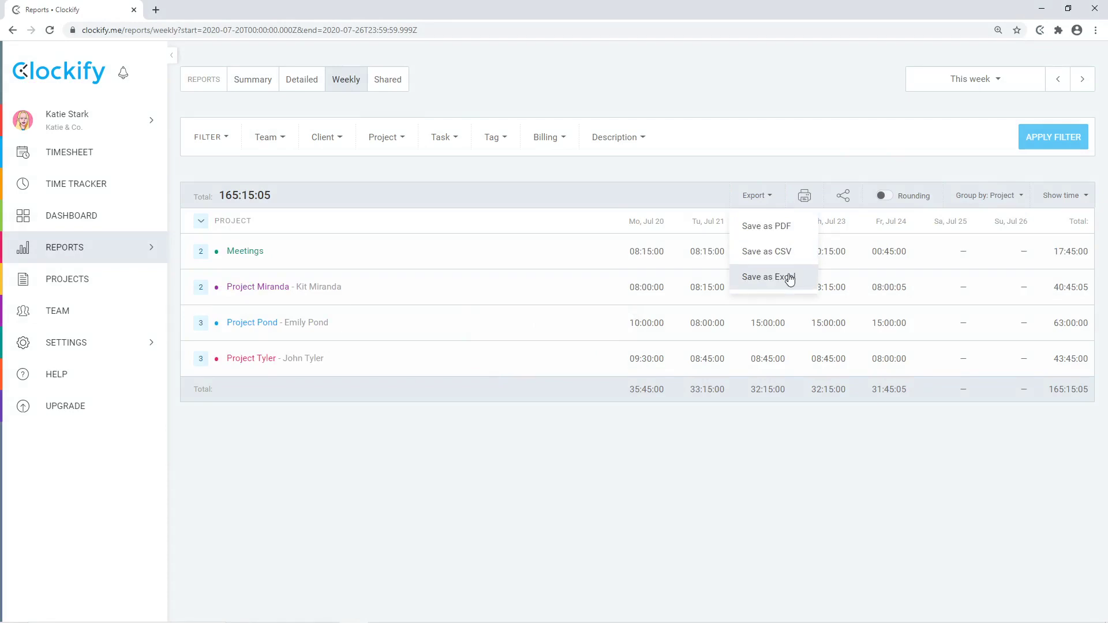
{"action": "left_click", "coordinate": [845, 172]}
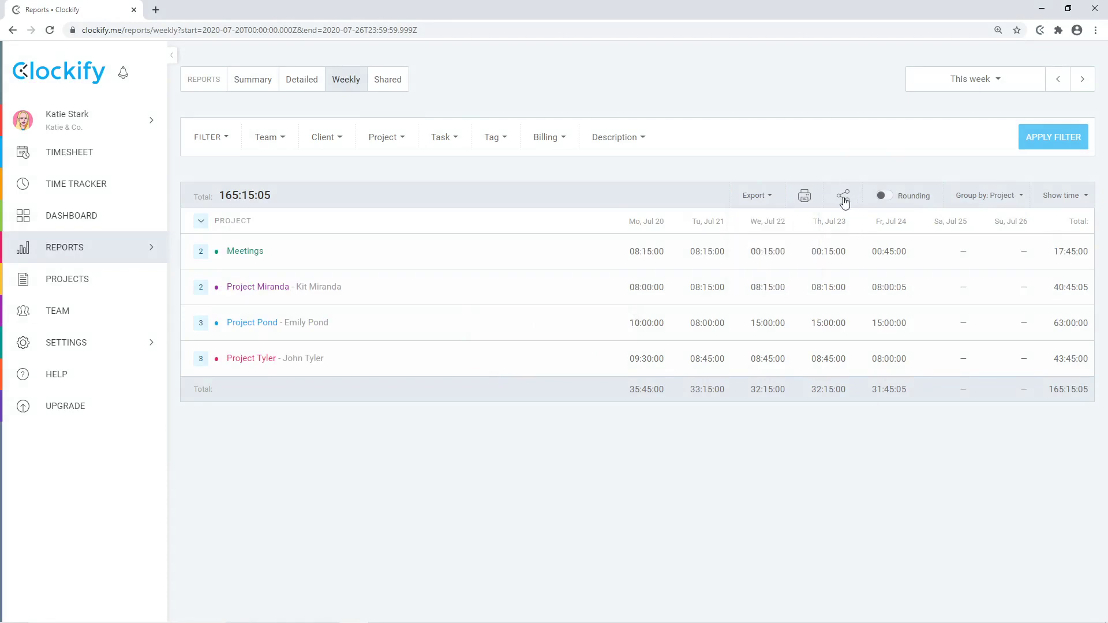
- Create a public link for the weekly report named 'Shared Report 1' and view the Shared list
{"action": "left_click", "coordinate": [843, 197]}
{"action": "type", "text": "Shared Report 1"}
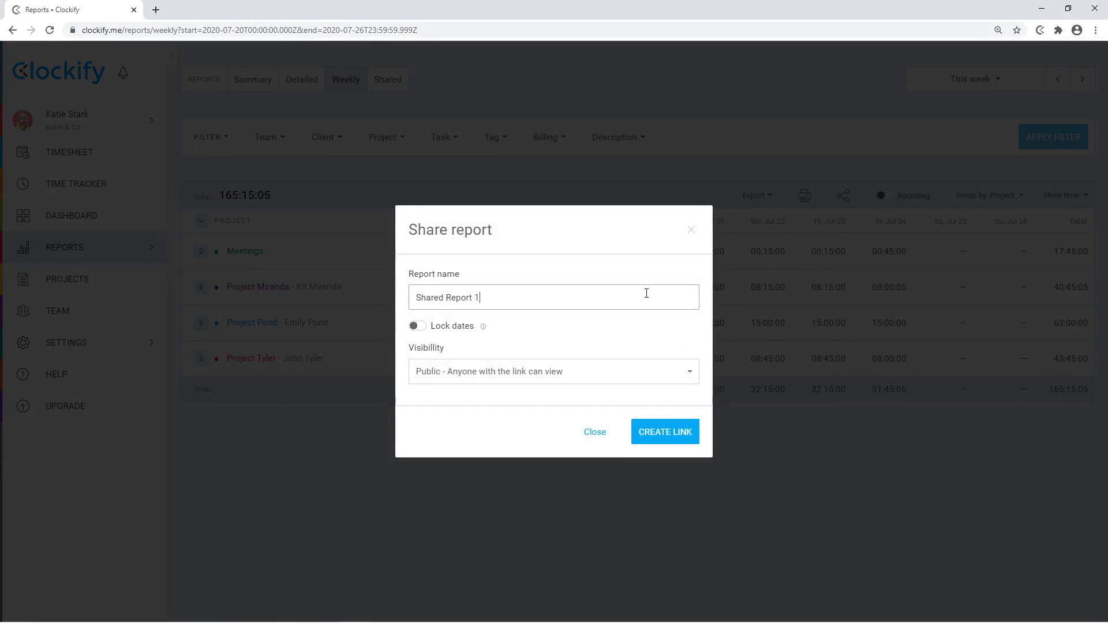
{"action": "left_click", "coordinate": [668, 429]}
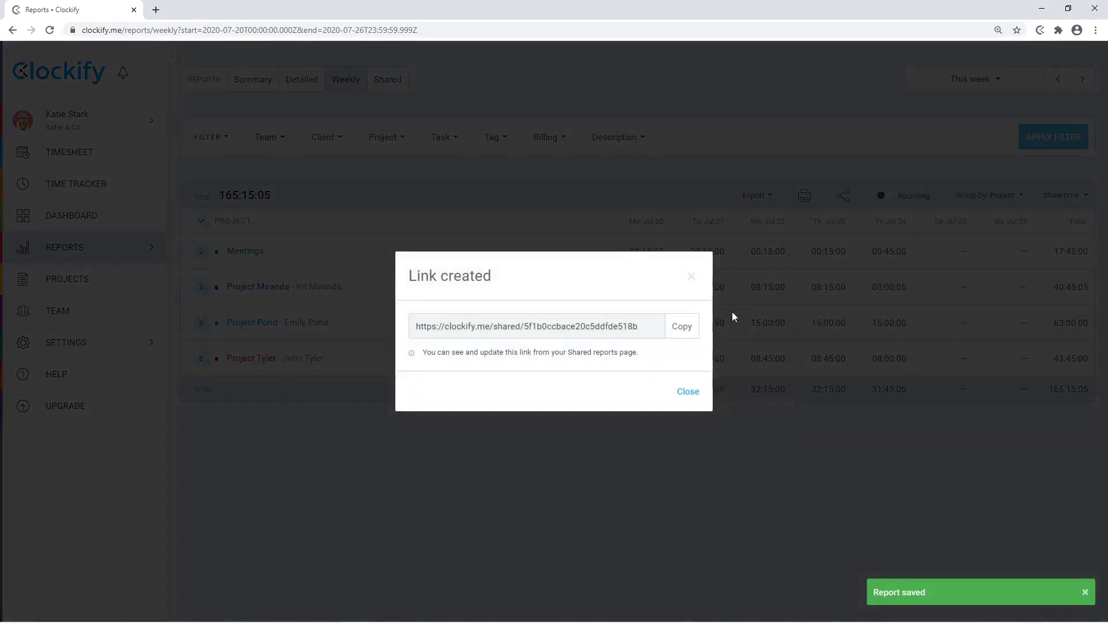
{"action": "left_click", "coordinate": [691, 279]}
{"action": "left_click", "coordinate": [387, 85]}
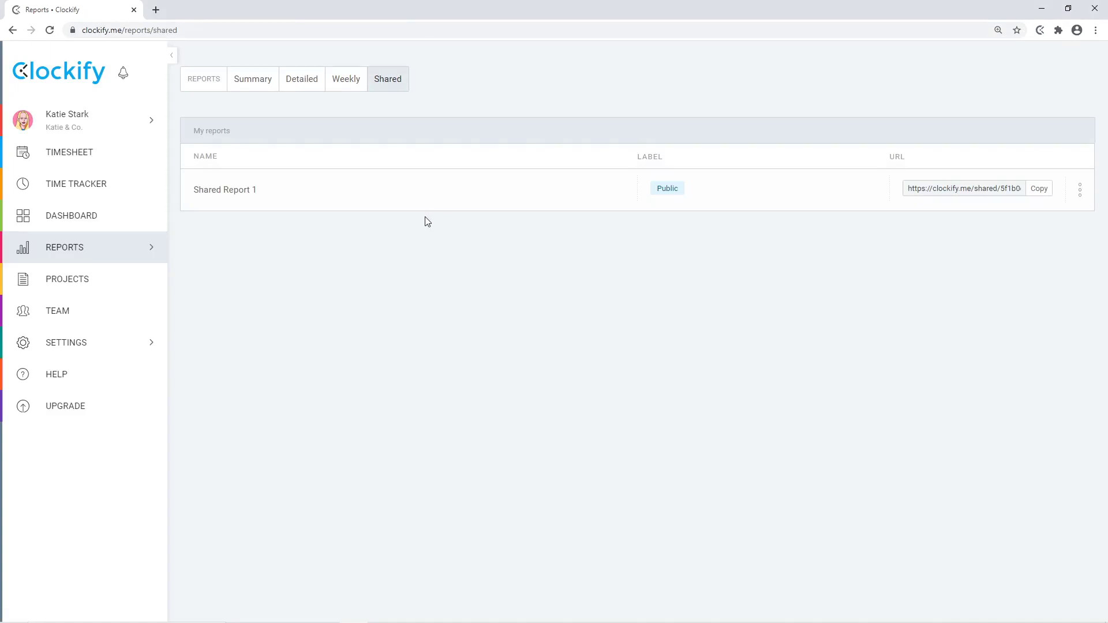
- Create a new project named 'Project X' with Project Tyler's client
{"action": "left_click", "coordinate": [144, 281]}
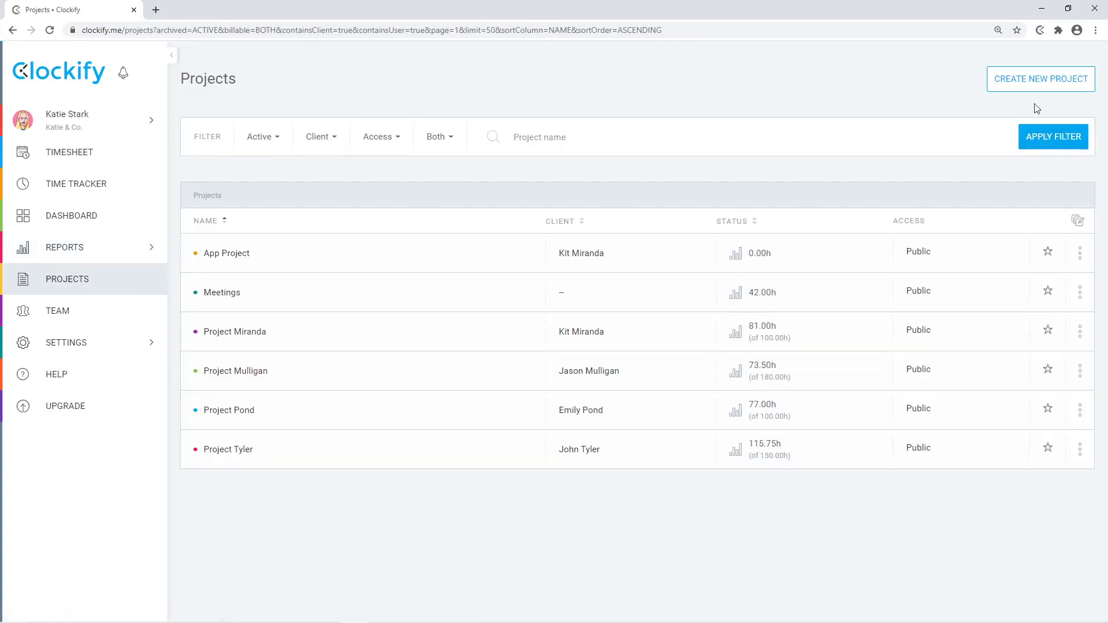
{"action": "left_click", "coordinate": [1036, 83]}
{"action": "type", "text": "Project X"}
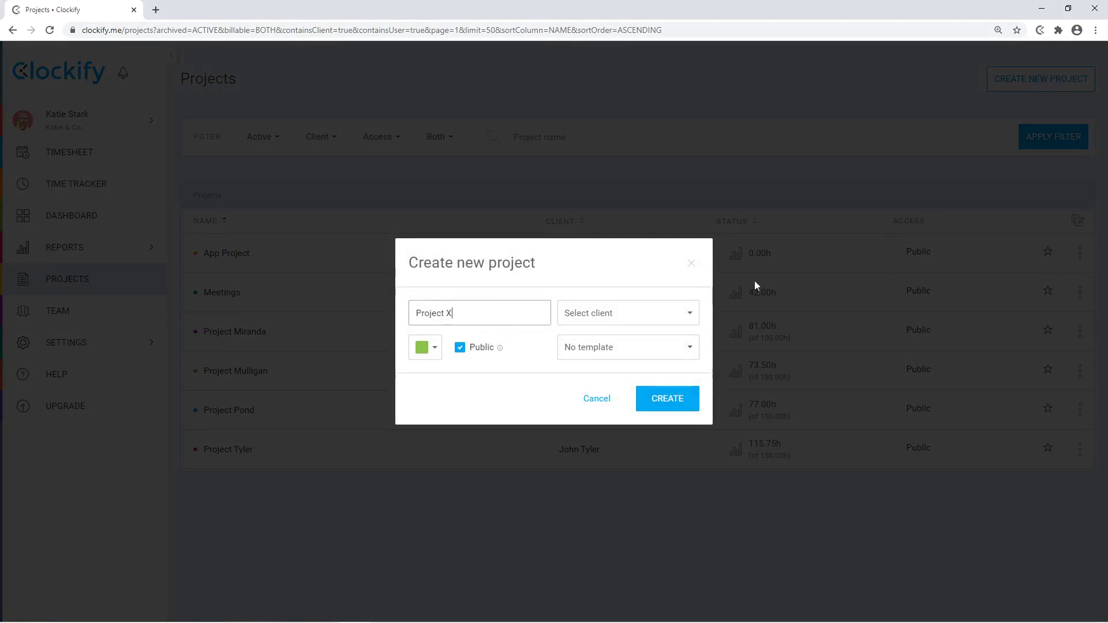
{"action": "left_click", "coordinate": [663, 310]}
{"action": "left_click", "coordinate": [624, 416]}
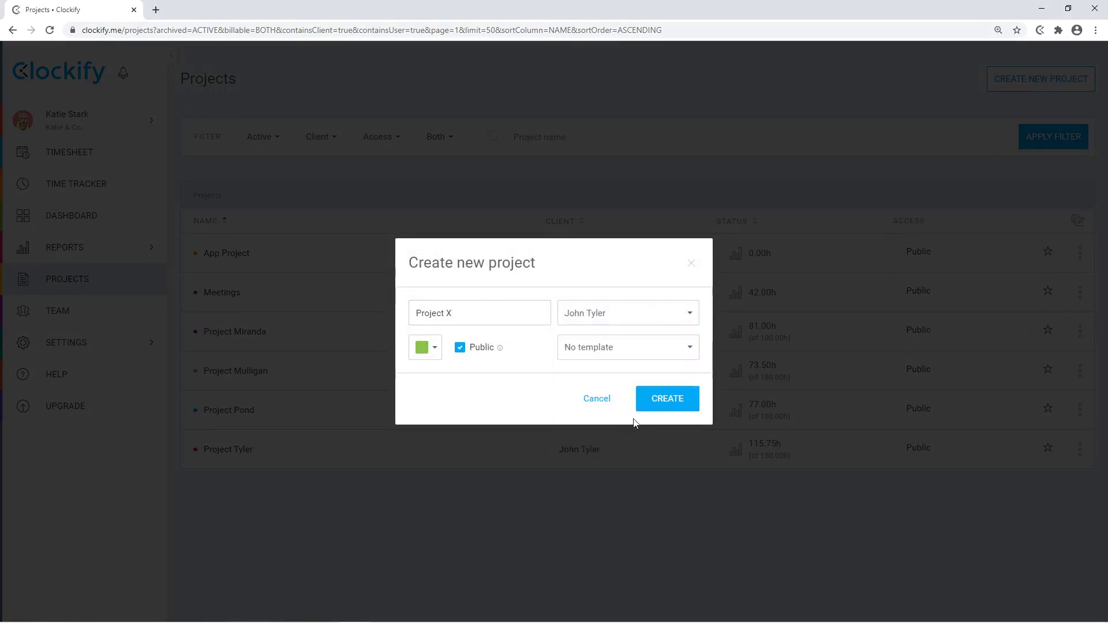
{"action": "left_click", "coordinate": [663, 410]}
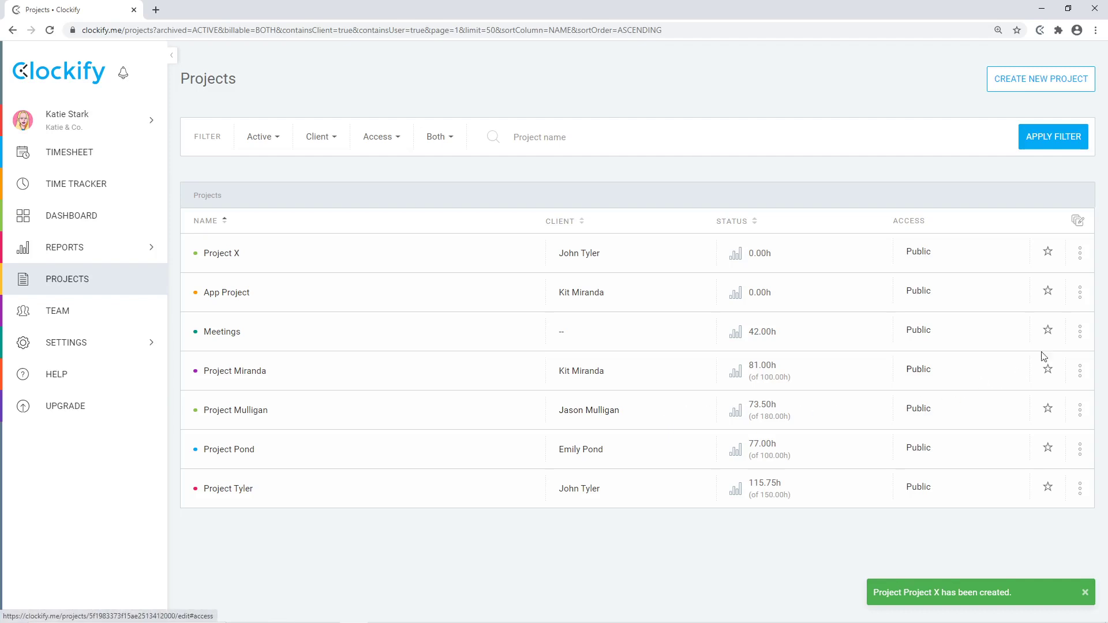
- Archive App Project and open Project Mulligan's tasks
{"action": "left_click", "coordinate": [1079, 292]}
{"action": "left_click", "coordinate": [1057, 347]}
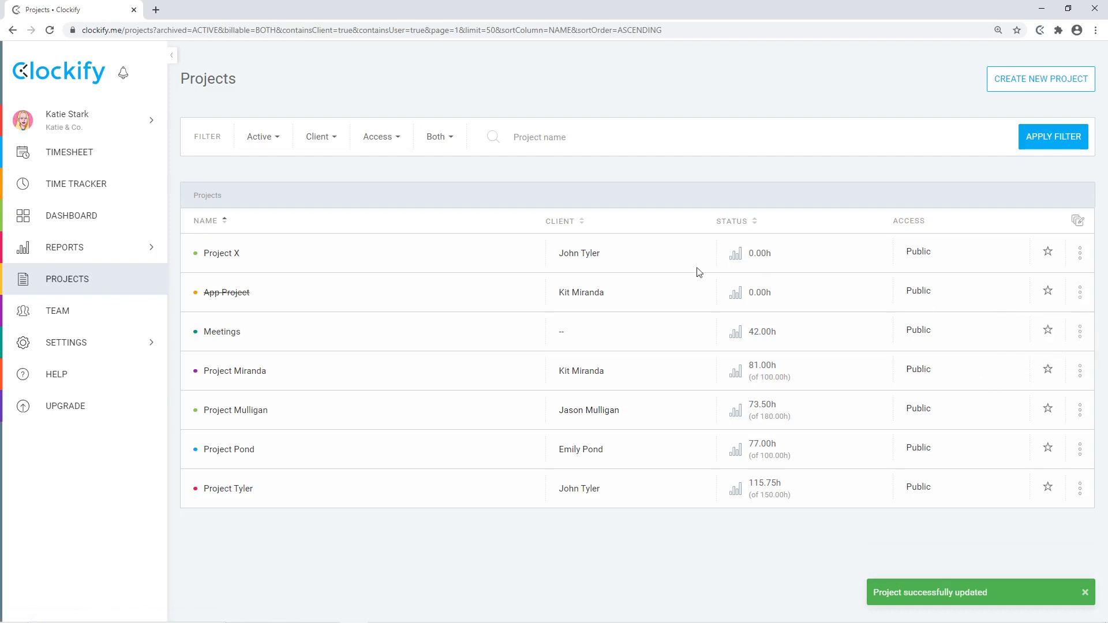
{"action": "left_click", "coordinate": [244, 410]}
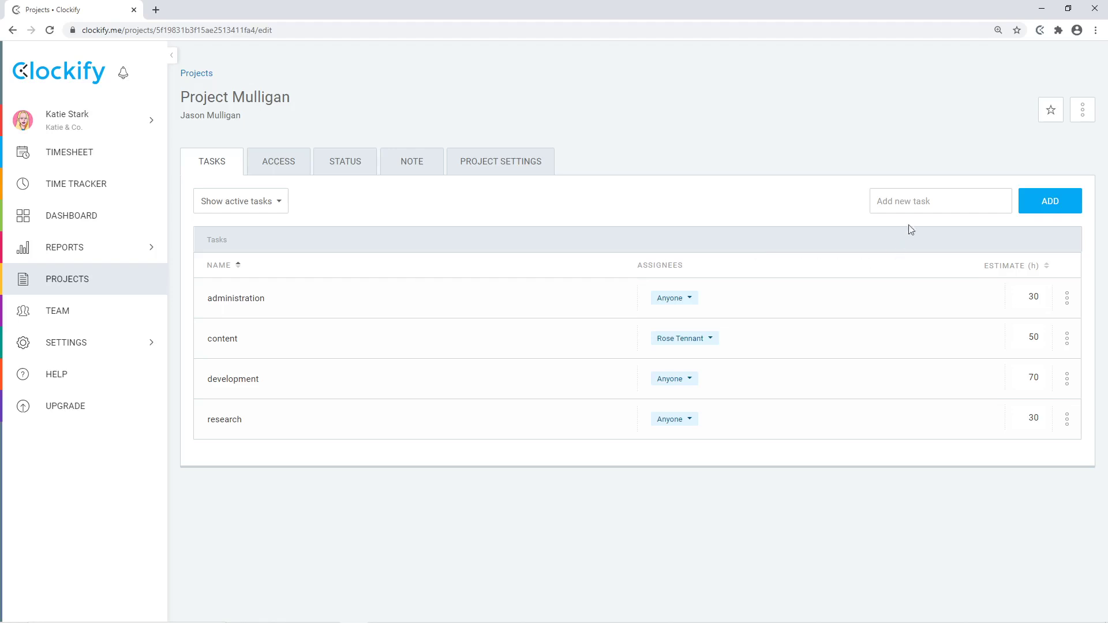
- Add a 'design' task to Project Mulligan and assign it to the first team member
{"action": "left_click", "coordinate": [914, 198]}
{"action": "type", "text": "design"}
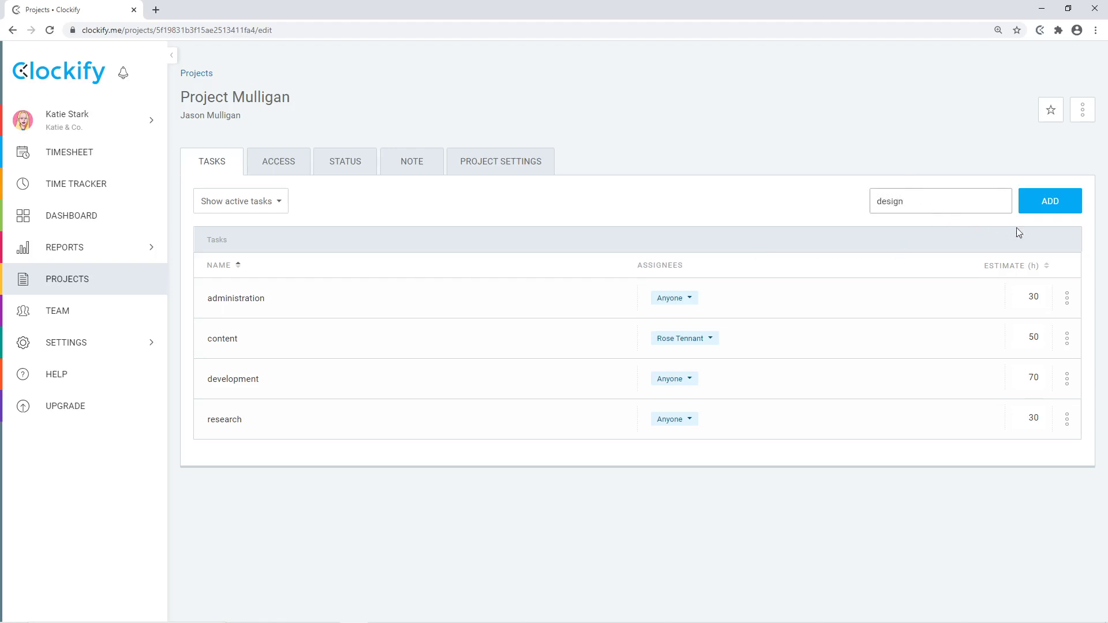
{"action": "left_click", "coordinate": [1051, 210]}
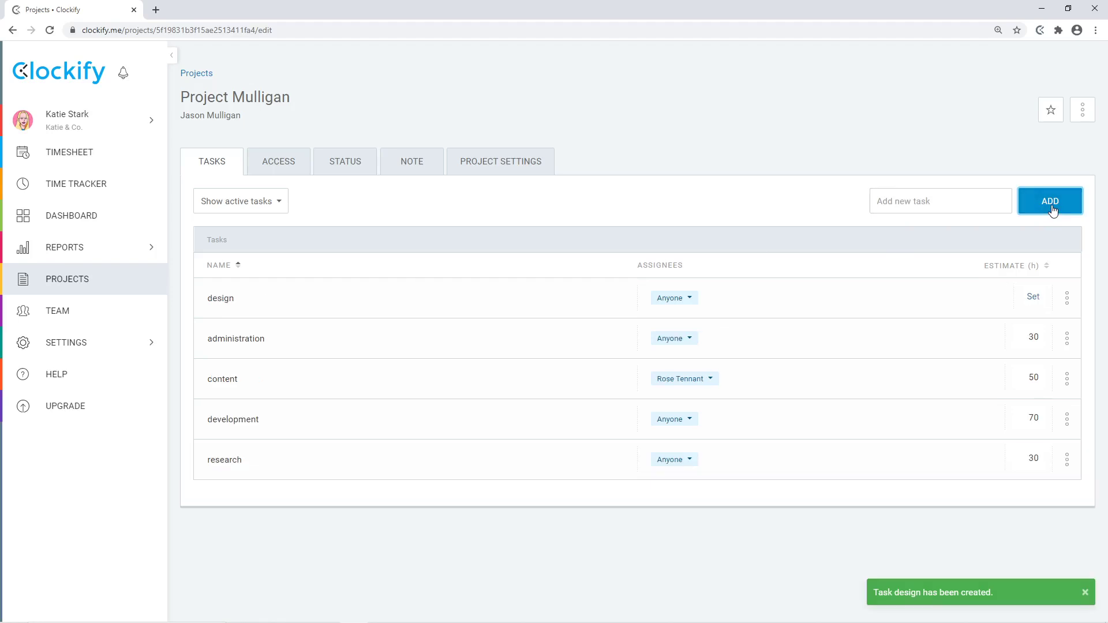
{"action": "left_click", "coordinate": [686, 299]}
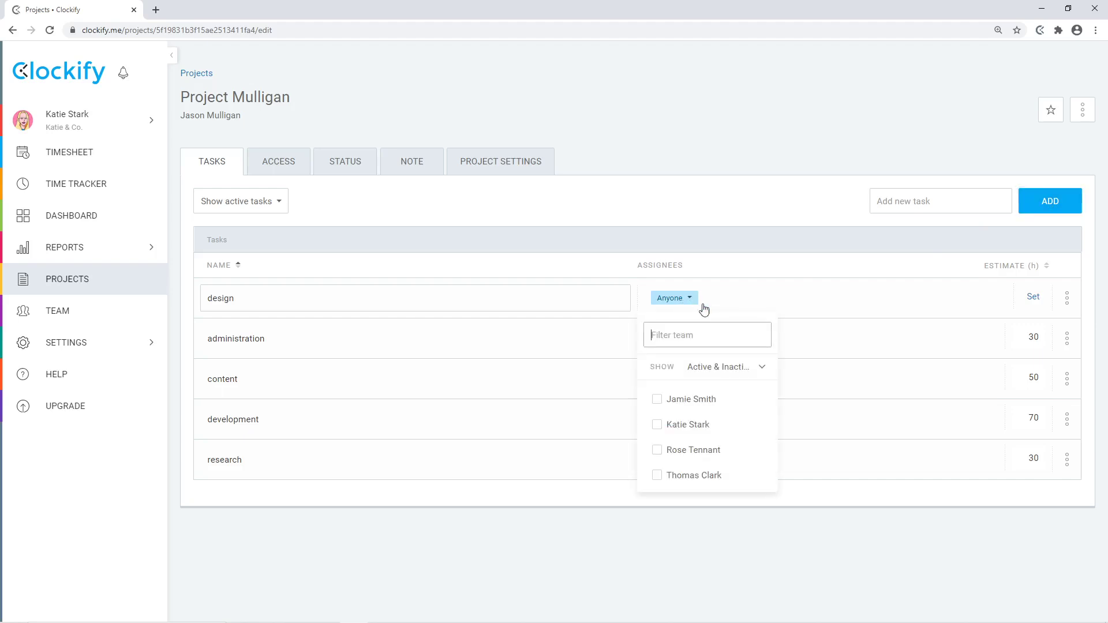
{"action": "left_click", "coordinate": [656, 400]}
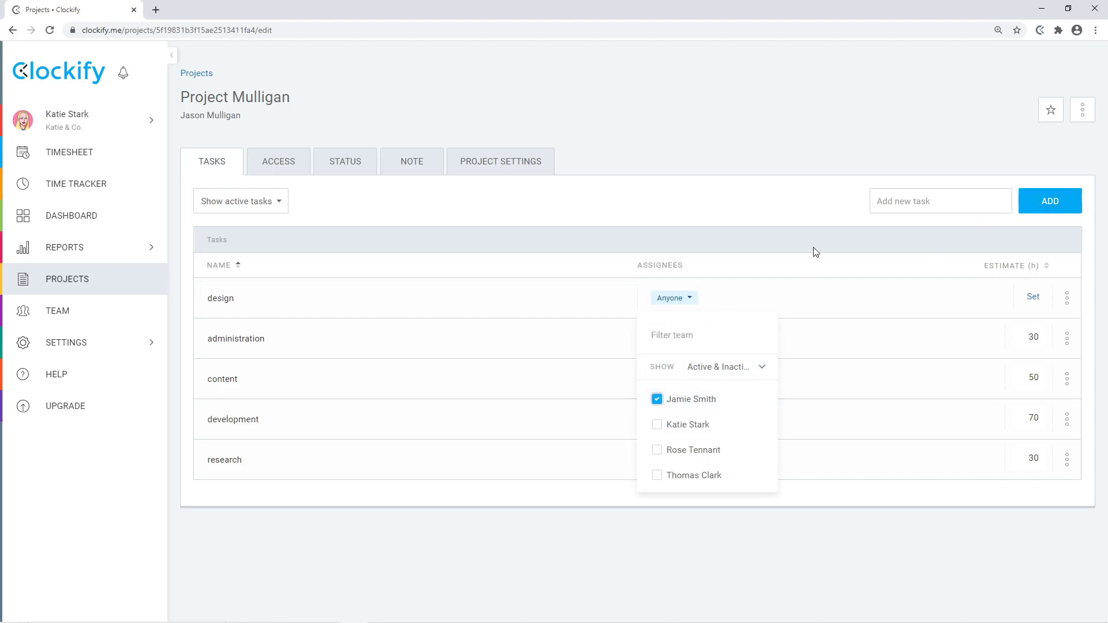
{"action": "left_click", "coordinate": [811, 250]}
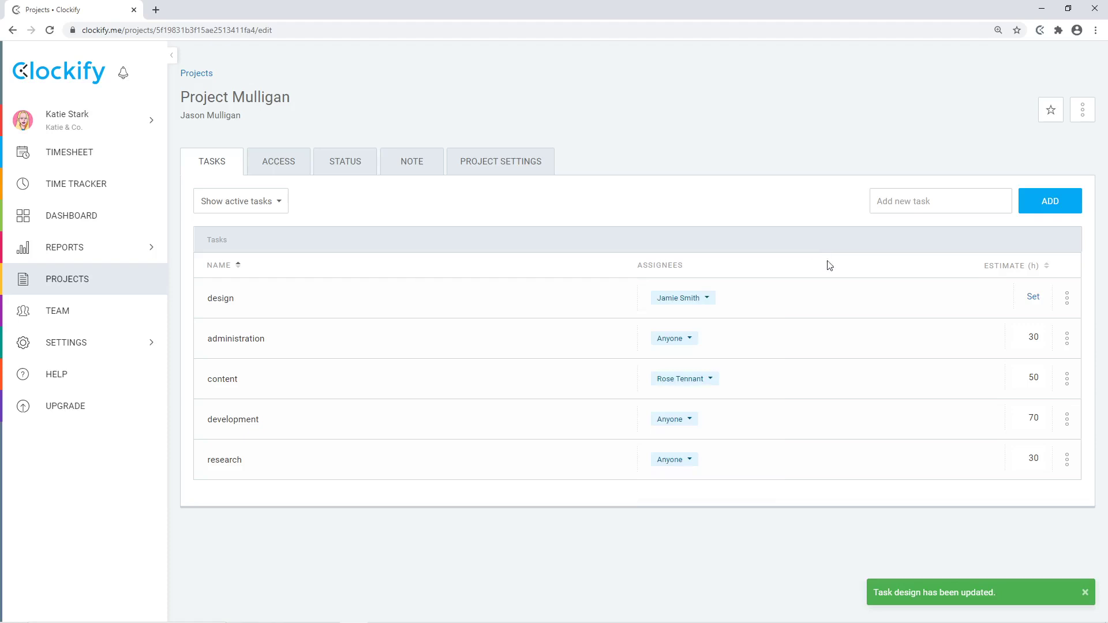
- Give the design task a 50-hour estimate and mark the administration task as done
{"action": "left_click", "coordinate": [1033, 298]}
{"action": "type", "text": "50"}
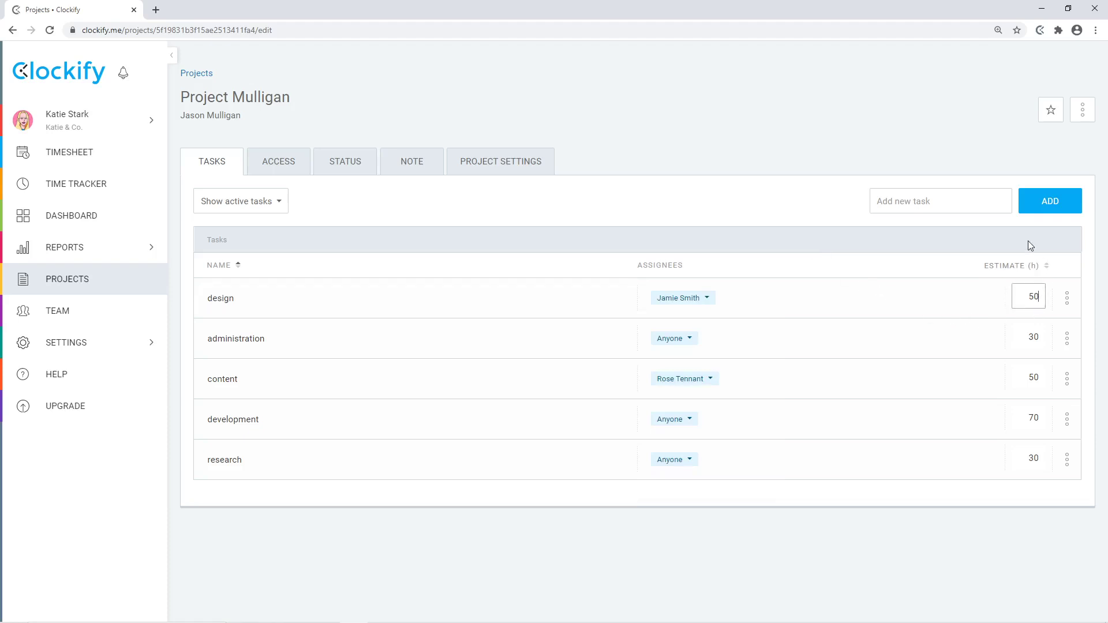
{"action": "left_click", "coordinate": [1028, 241]}
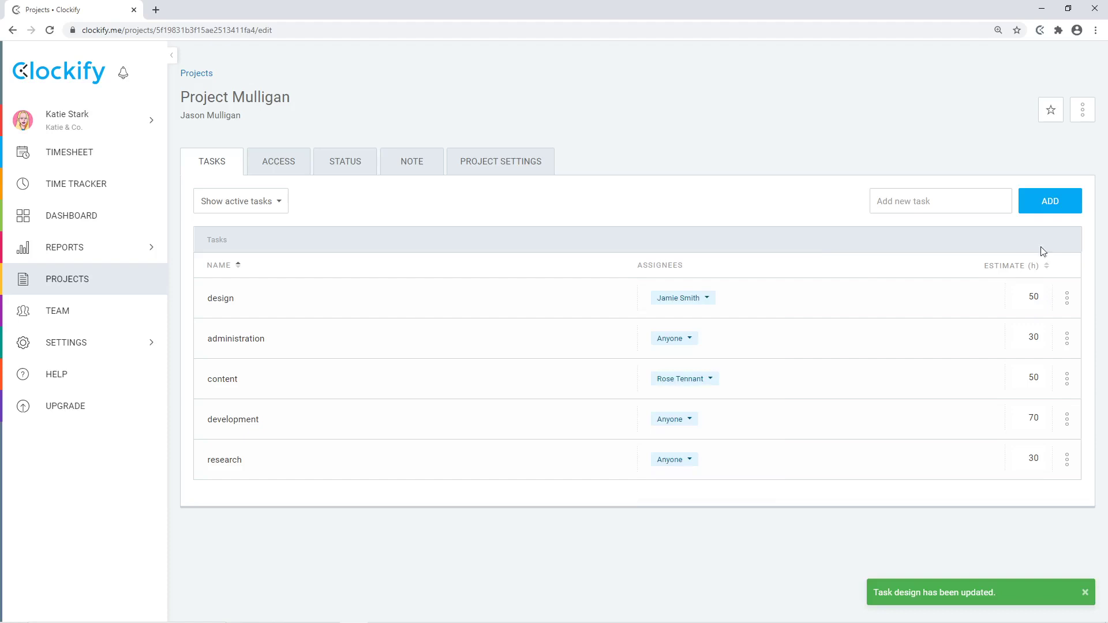
{"action": "left_click", "coordinate": [1068, 339]}
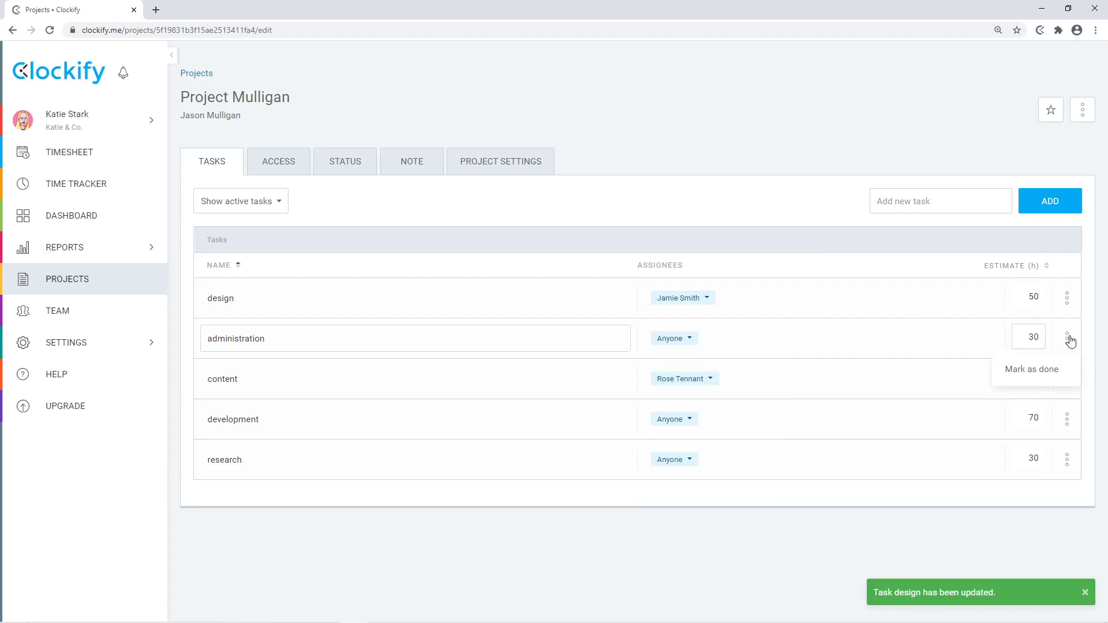
{"action": "left_click", "coordinate": [1021, 369]}
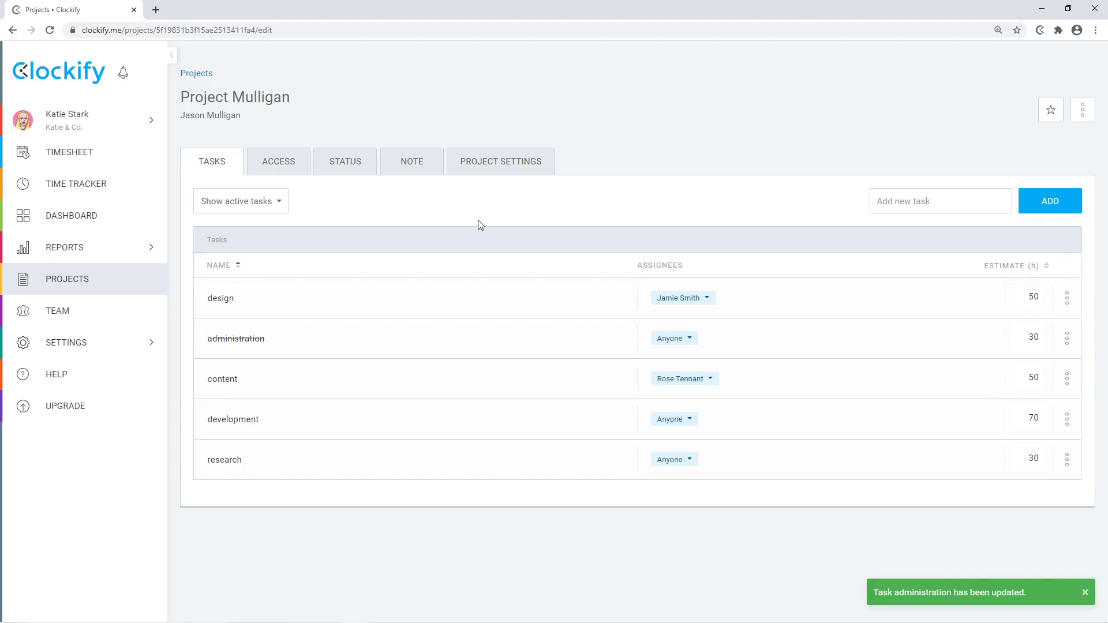
{"action": "left_click", "coordinate": [298, 174]}
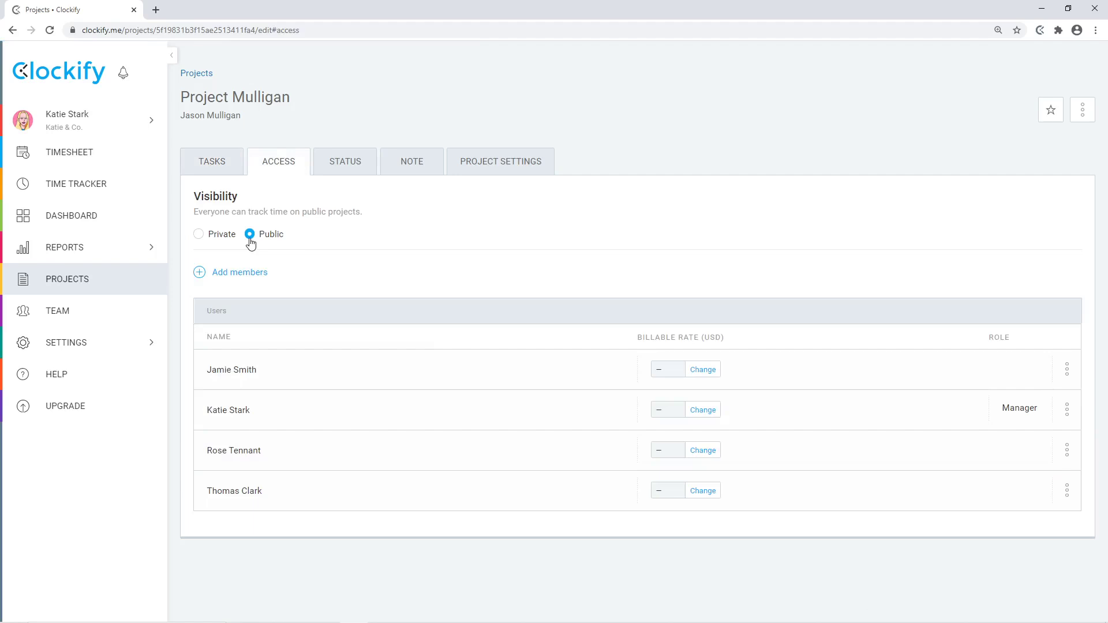
- Set Project Mulligan's visibility to Private and grant the first listed member manager rights
{"action": "left_click", "coordinate": [199, 237]}
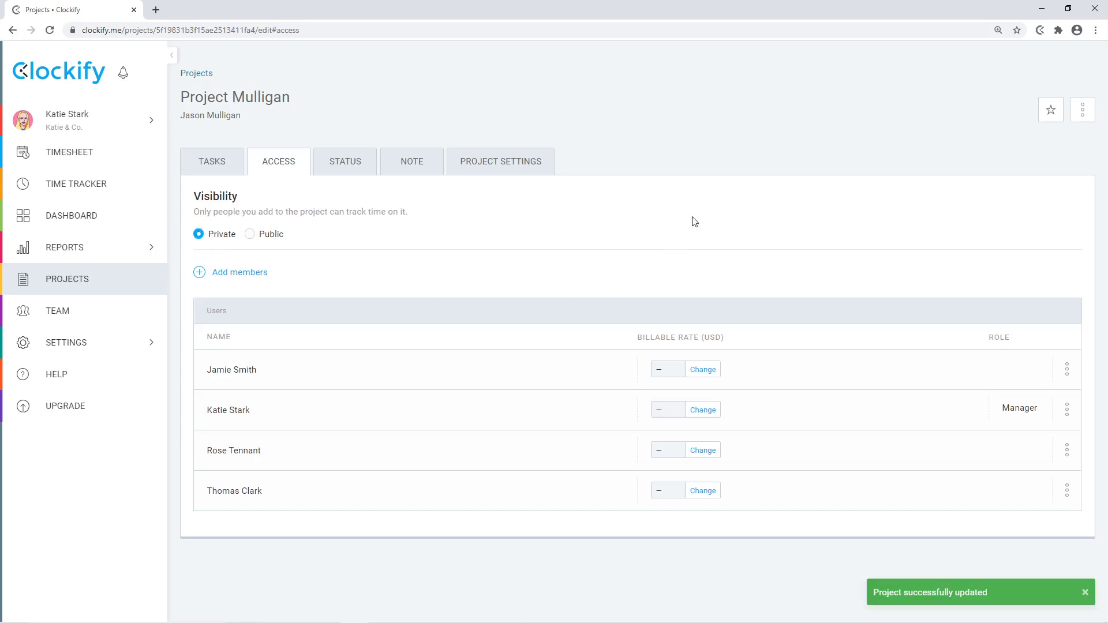
{"action": "left_click", "coordinate": [1067, 372]}
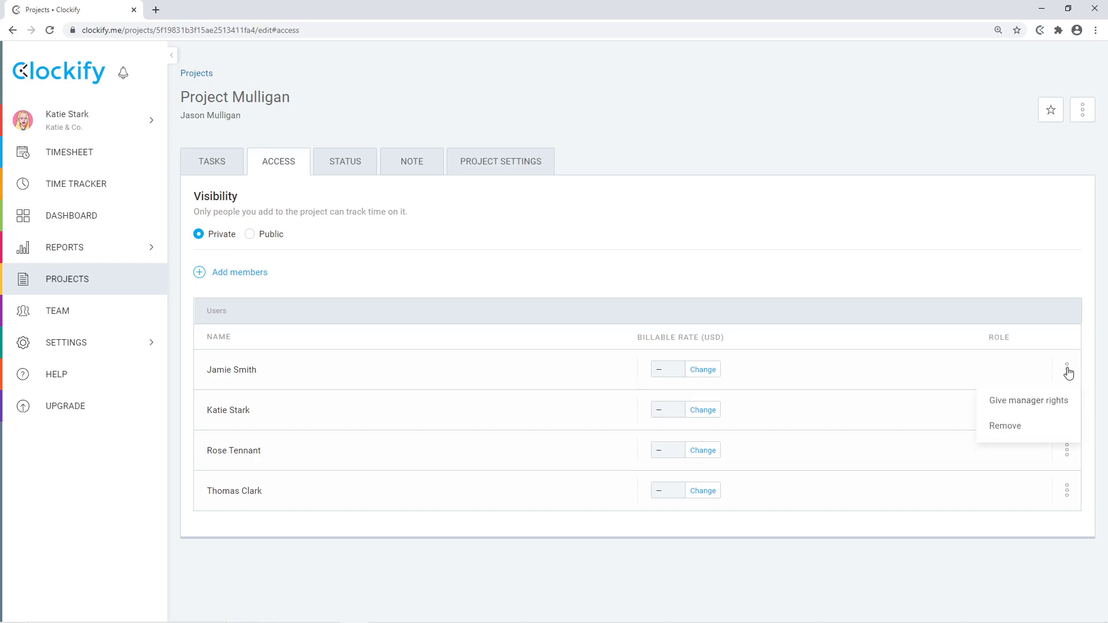
{"action": "left_click", "coordinate": [1014, 405]}
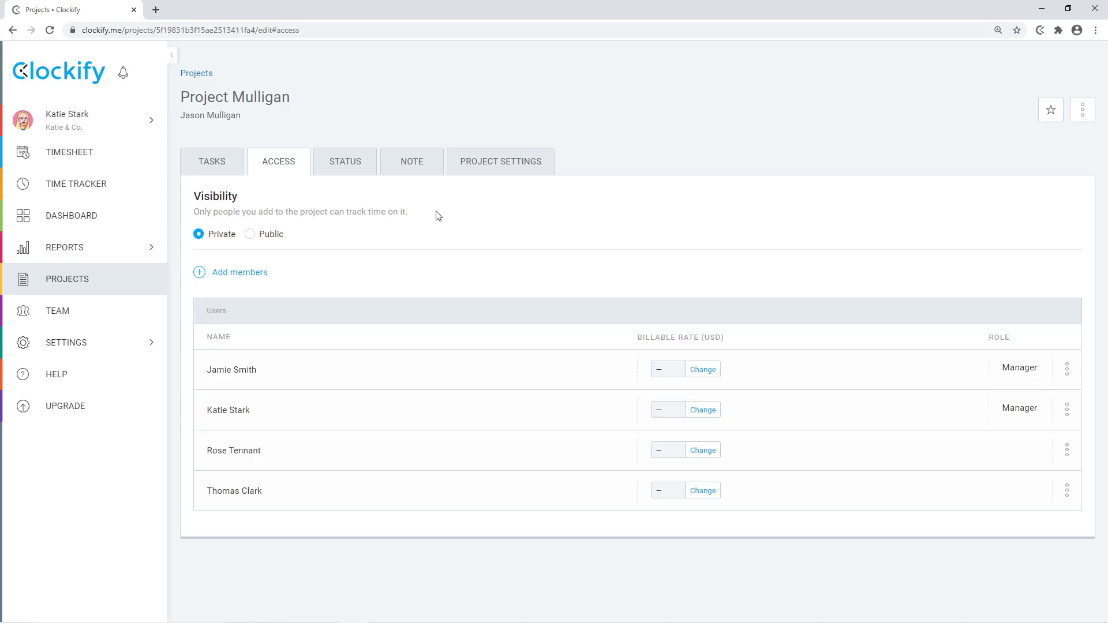
- Check the tracked-time status, then paste and save a markdown sample as Project Mulligan's note
{"action": "left_click", "coordinate": [338, 175]}
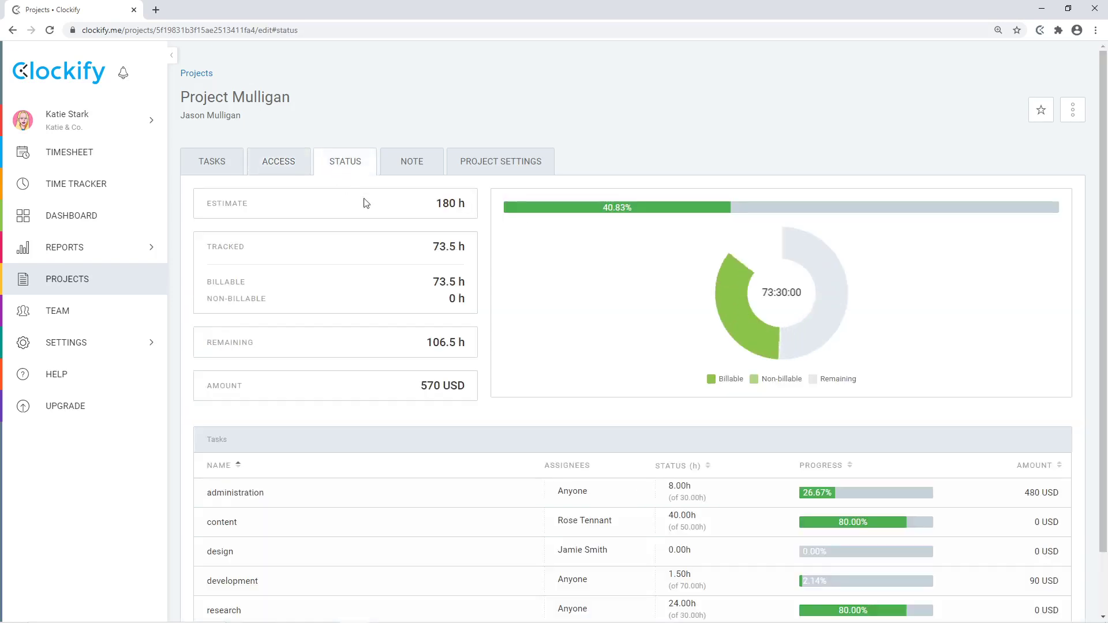
{"action": "scroll", "coordinate": [552, 240], "scroll_direction": "down", "scroll_amount": 1}
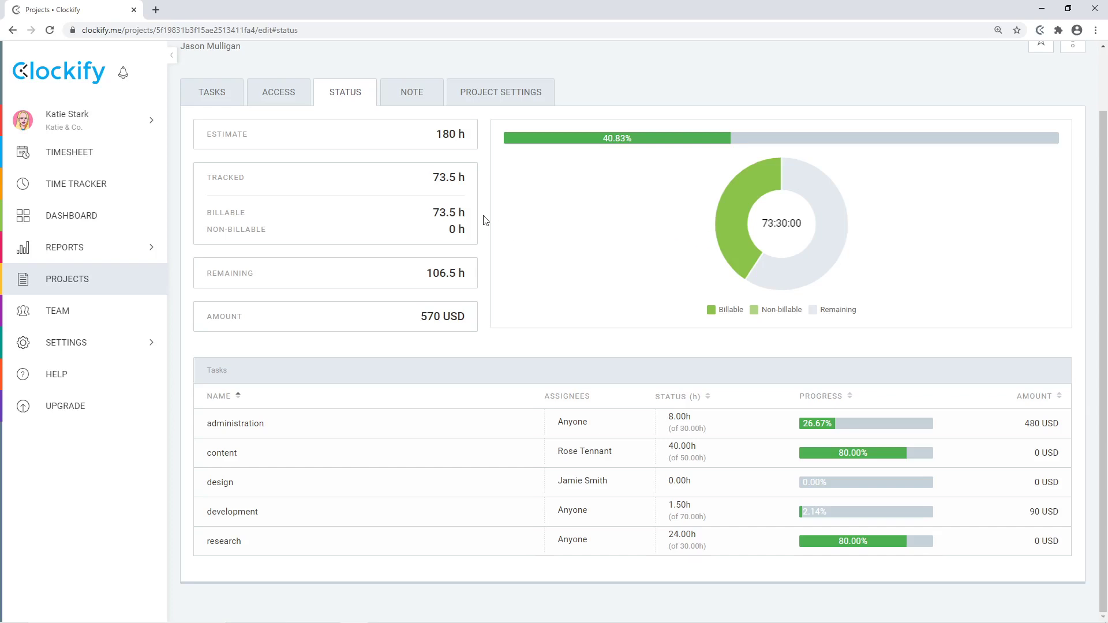
{"action": "left_click", "coordinate": [416, 98]}
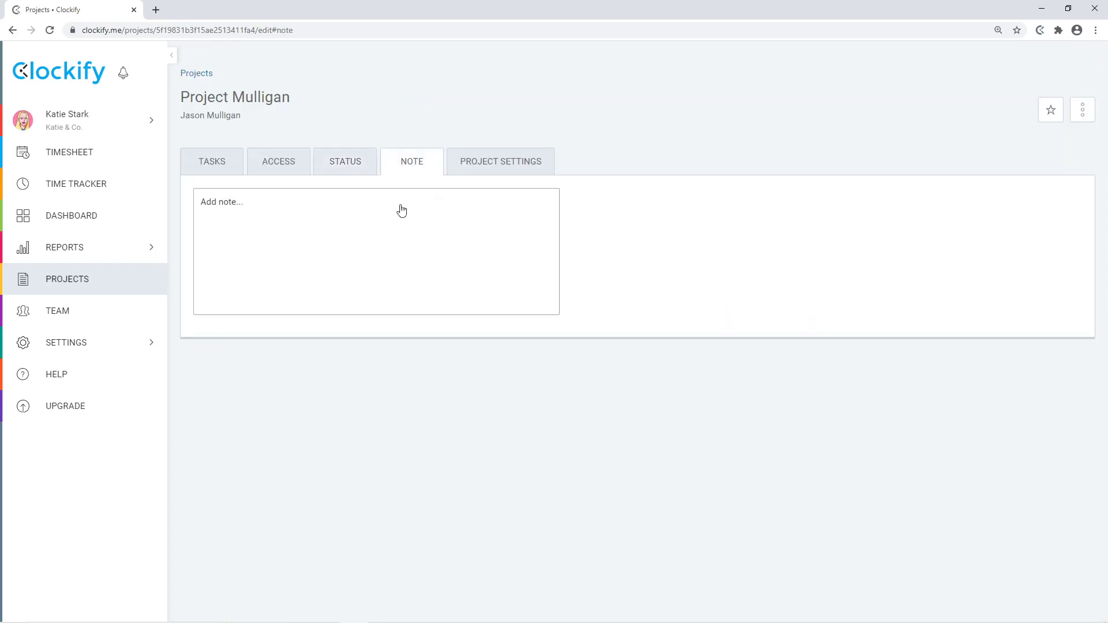
{"action": "left_click", "coordinate": [315, 200]}
{"action": "type", "text": "# Heading 1 ## Heading 2 ### Heading 3 #### Heading 4 ##### Heading 5 ###### Heading 6 **bold** *italic* ~strikethrough~ [Link](https://clockify.me/) ![clockify logo image](https://clockify.me/assets/images/clockify-logo.svg) `inline code` Horizontal rule: --- Bullet list:   * apples   * oranges   * pears Numbered list:   1. lather   2. rinse   3. repeat"}
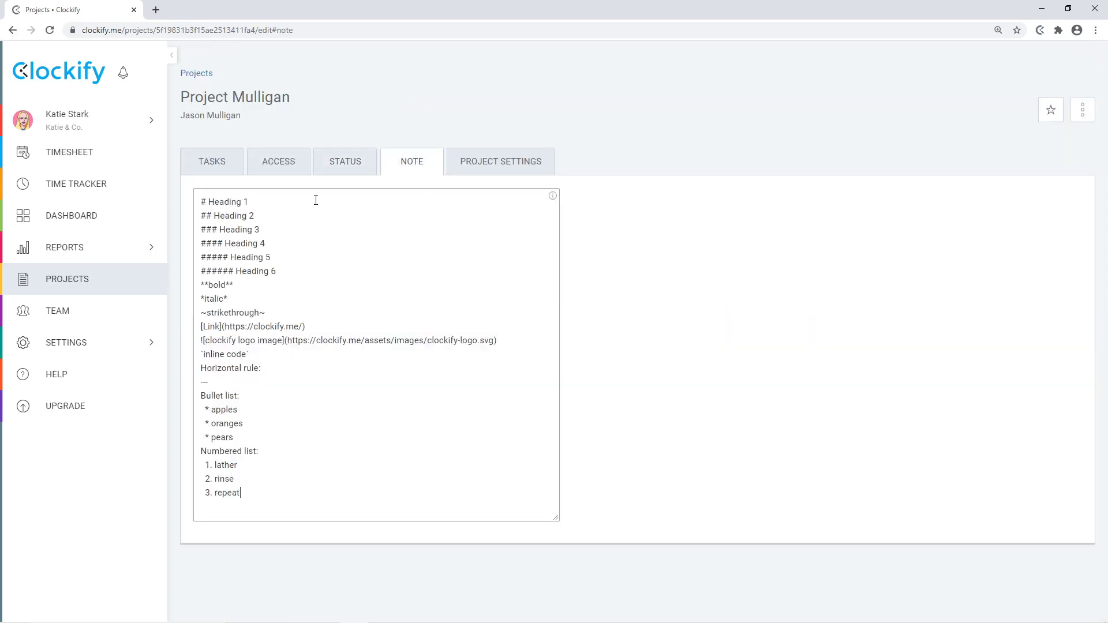
{"action": "left_click", "coordinate": [652, 248]}
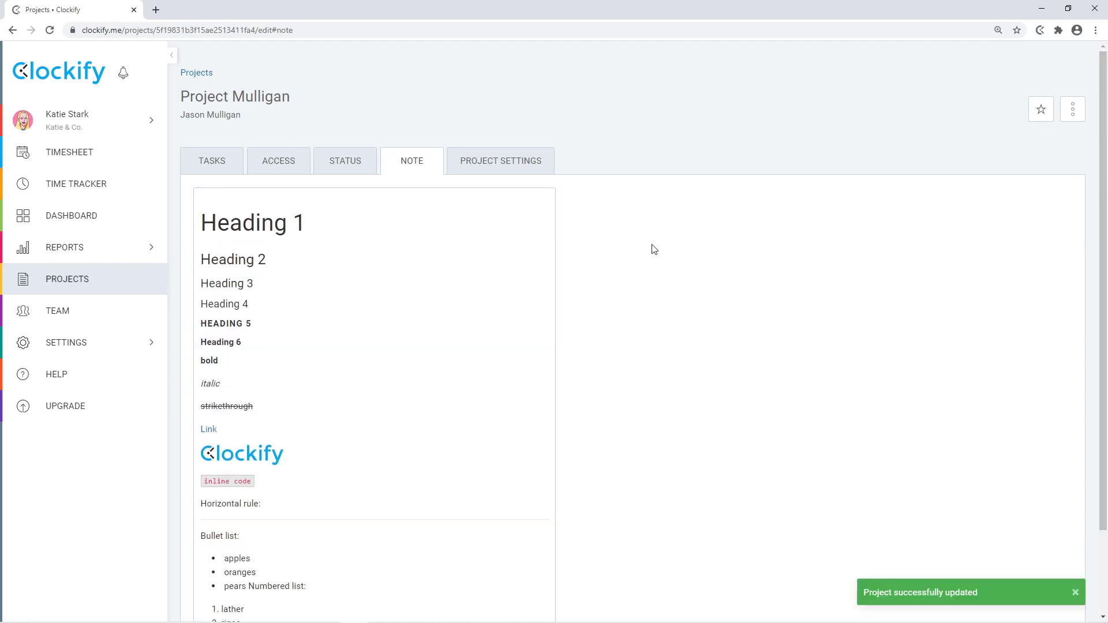
{"action": "scroll", "coordinate": [654, 248], "scroll_direction": "down", "scroll_amount": 2}
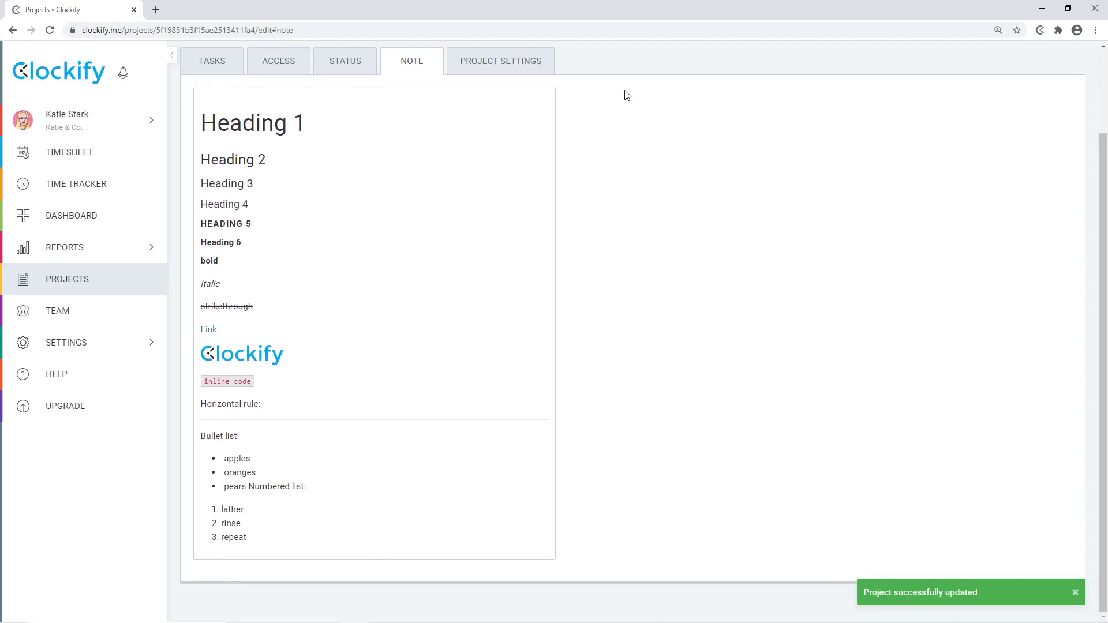
{"action": "left_click", "coordinate": [527, 67]}
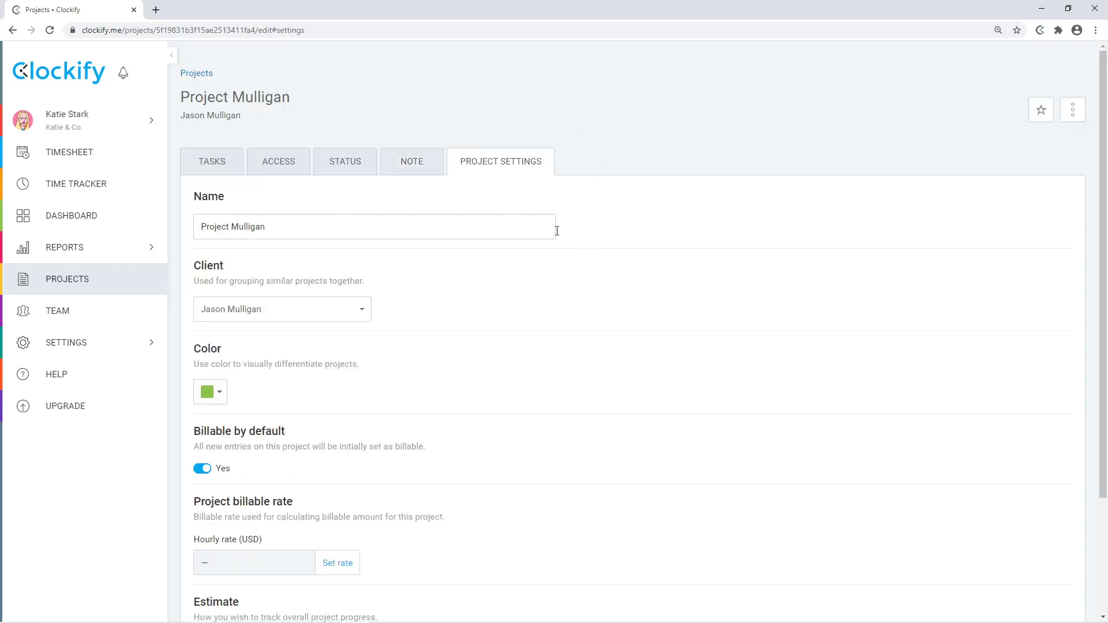
- Review the project's name, client and colour settings, leaving the estimate task-based
{"action": "left_click", "coordinate": [339, 227]}
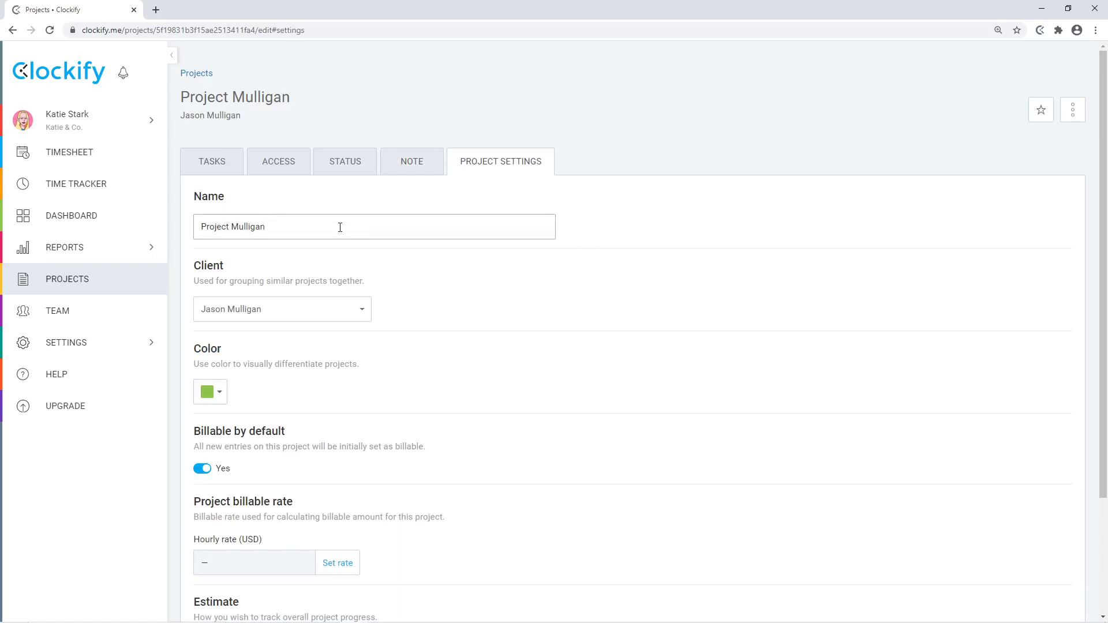
{"action": "left_click", "coordinate": [362, 311]}
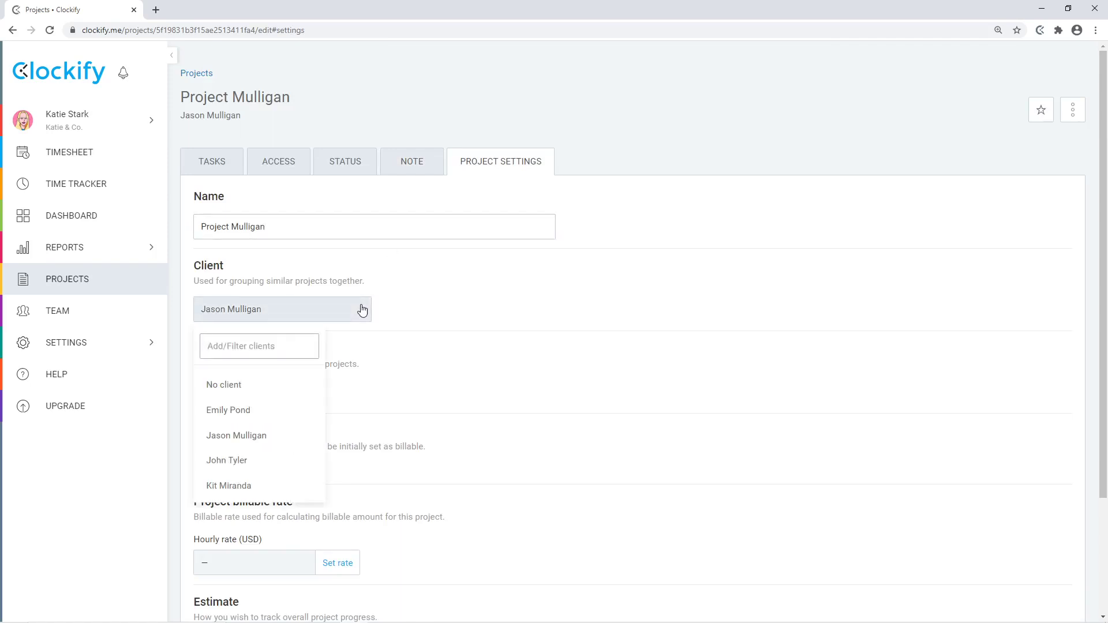
{"action": "left_click", "coordinate": [389, 311]}
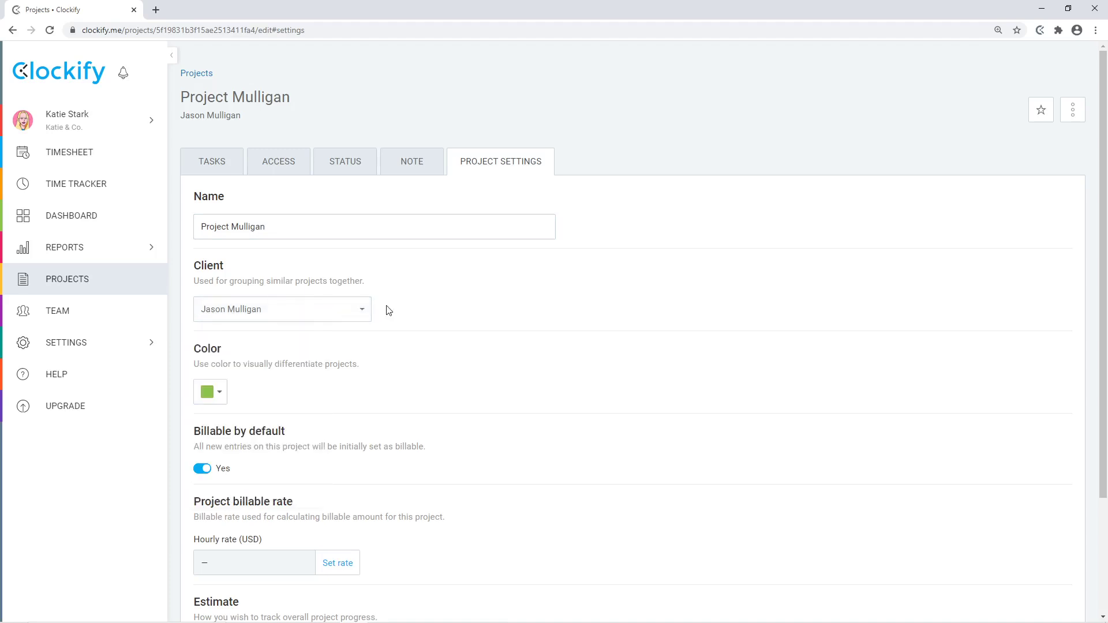
{"action": "left_click", "coordinate": [213, 398]}
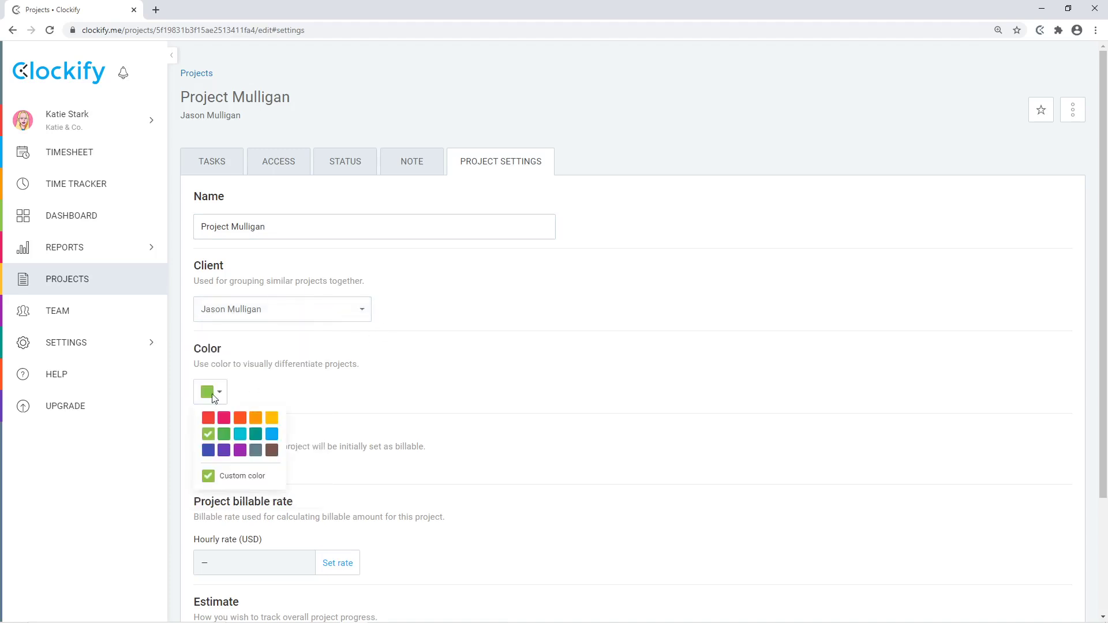
{"action": "left_click", "coordinate": [548, 312]}
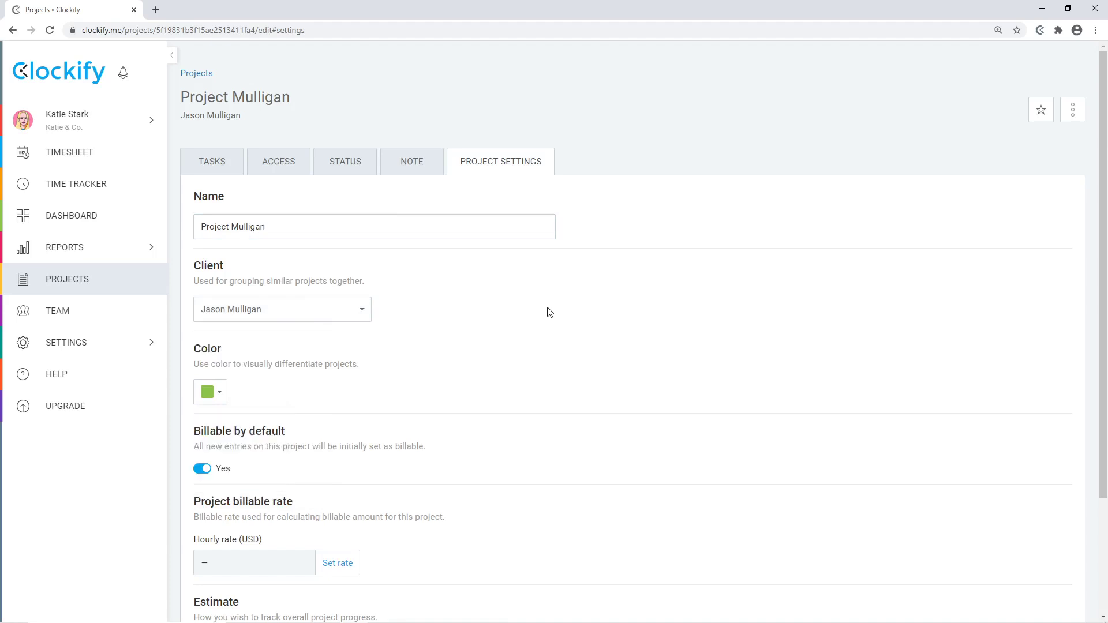
{"action": "scroll", "coordinate": [549, 312], "scroll_direction": "down", "scroll_amount": 3}
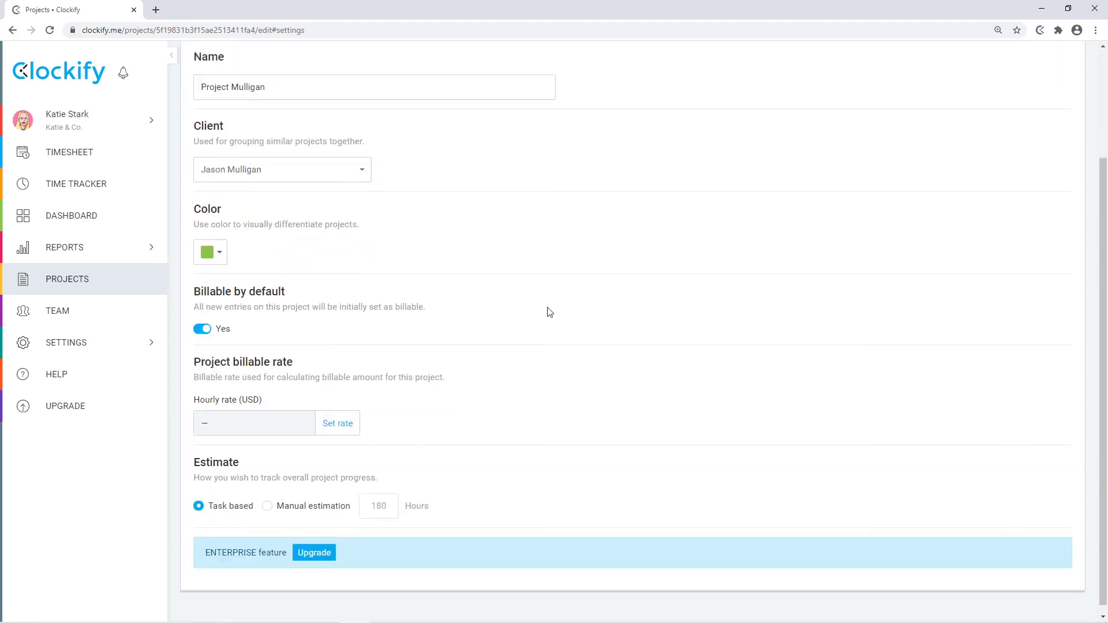
{"action": "left_click", "coordinate": [269, 499]}
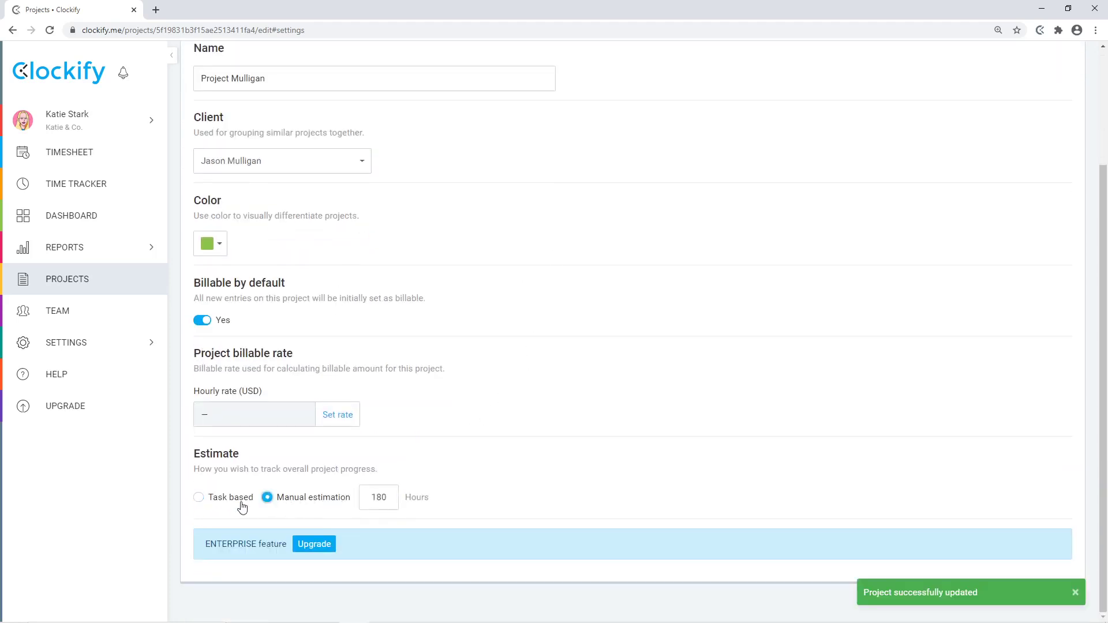
{"action": "left_click", "coordinate": [207, 498]}
- Set Project Mulligan's hourly billable rate to 70 USD and save
{"action": "left_click", "coordinate": [339, 420]}
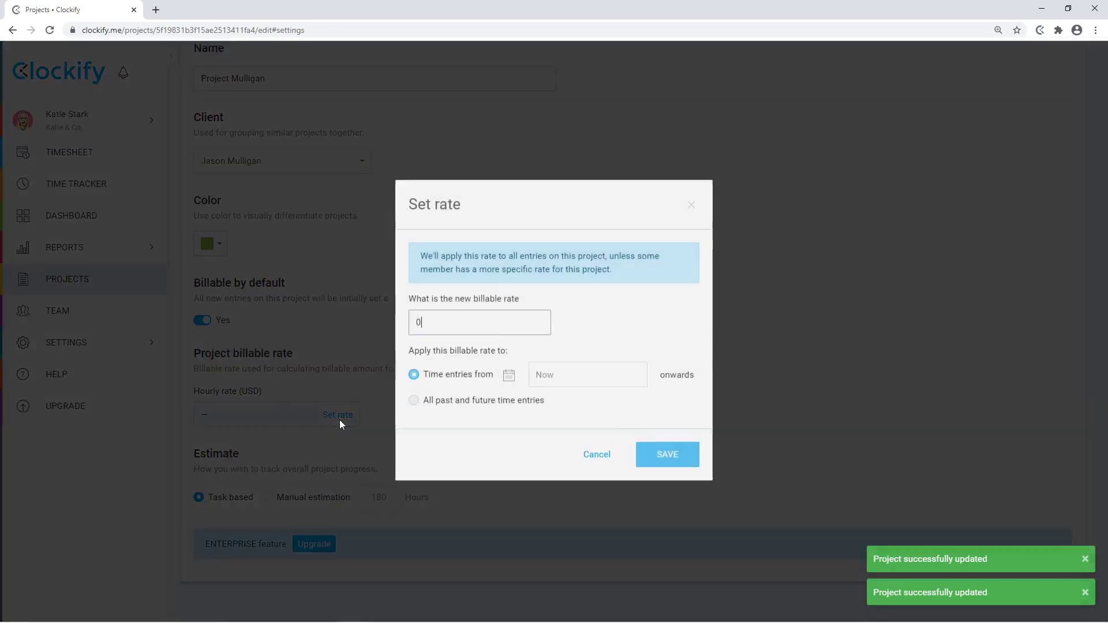
{"action": "type", "text": "70"}
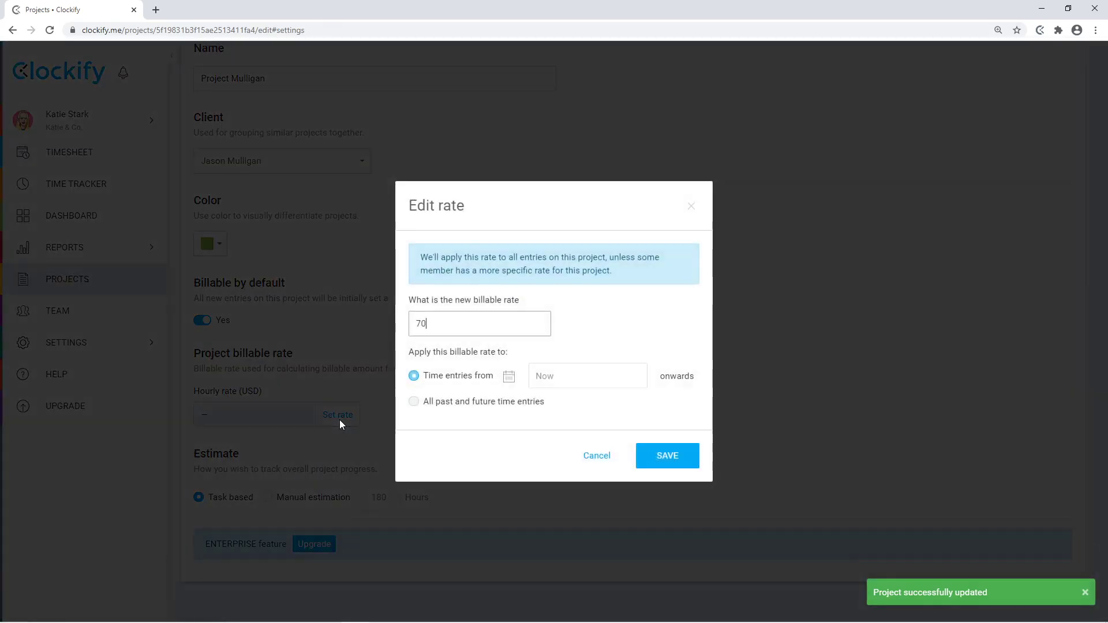
{"action": "left_click", "coordinate": [676, 456]}
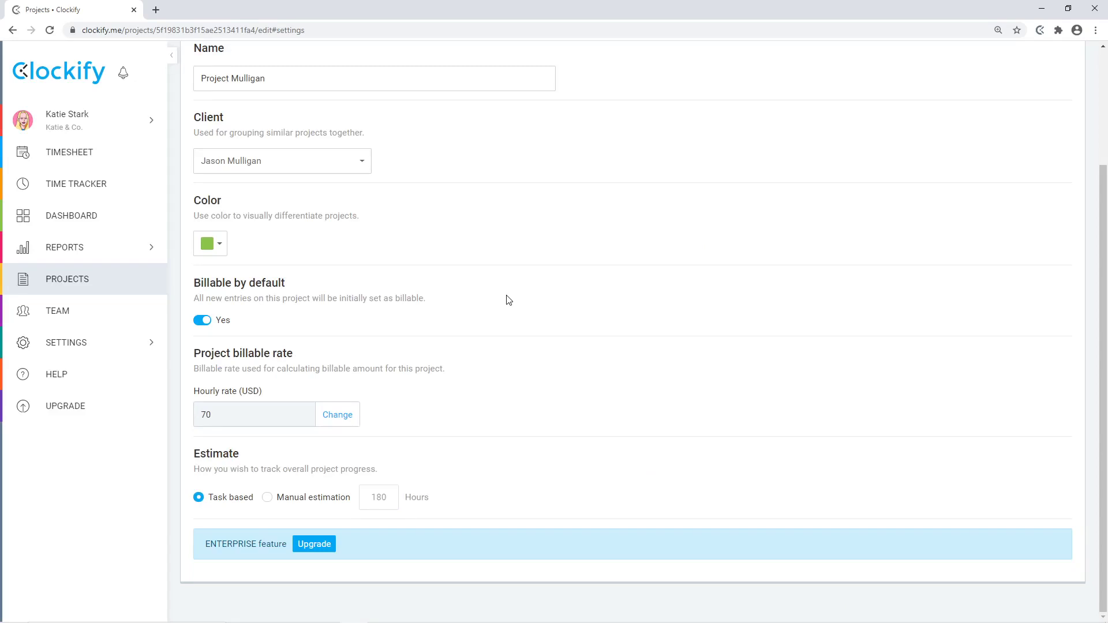
- On the Team page, start adding a member and paste the new developer's e-mail
{"action": "left_click", "coordinate": [113, 312]}
{"action": "left_click", "coordinate": [1026, 173]}
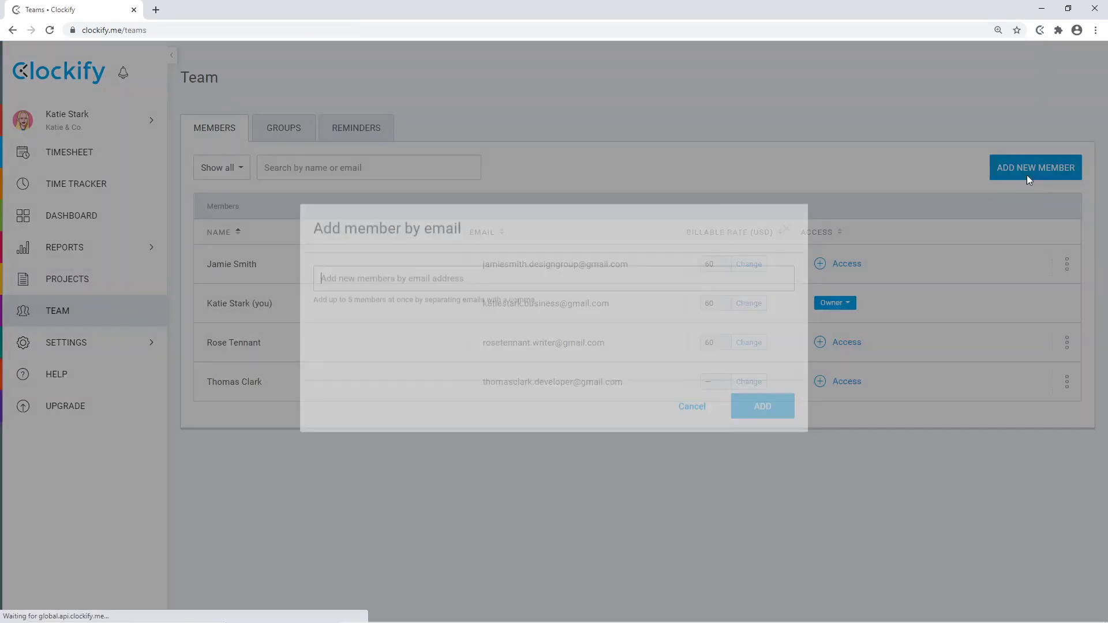
{"action": "left_click", "coordinate": [568, 293]}
{"action": "key", "text": "ctrl+v"}
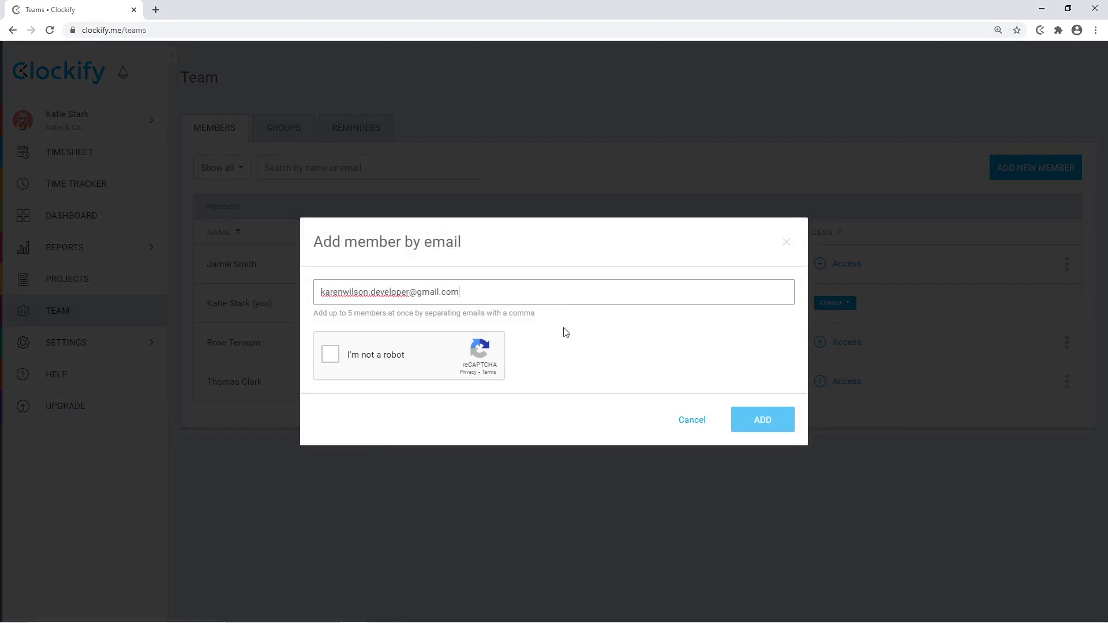
- Solve the motorcycle reCAPTCHA and send the invitation
{"action": "left_click", "coordinate": [331, 359]}
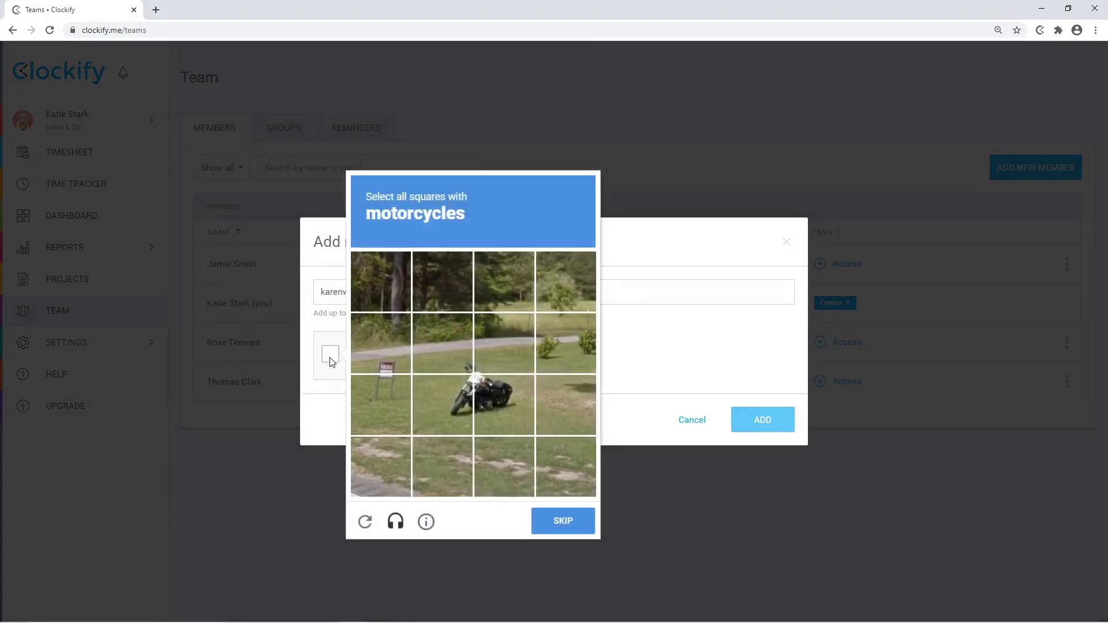
{"action": "left_click", "coordinate": [455, 397]}
{"action": "left_click", "coordinate": [490, 396]}
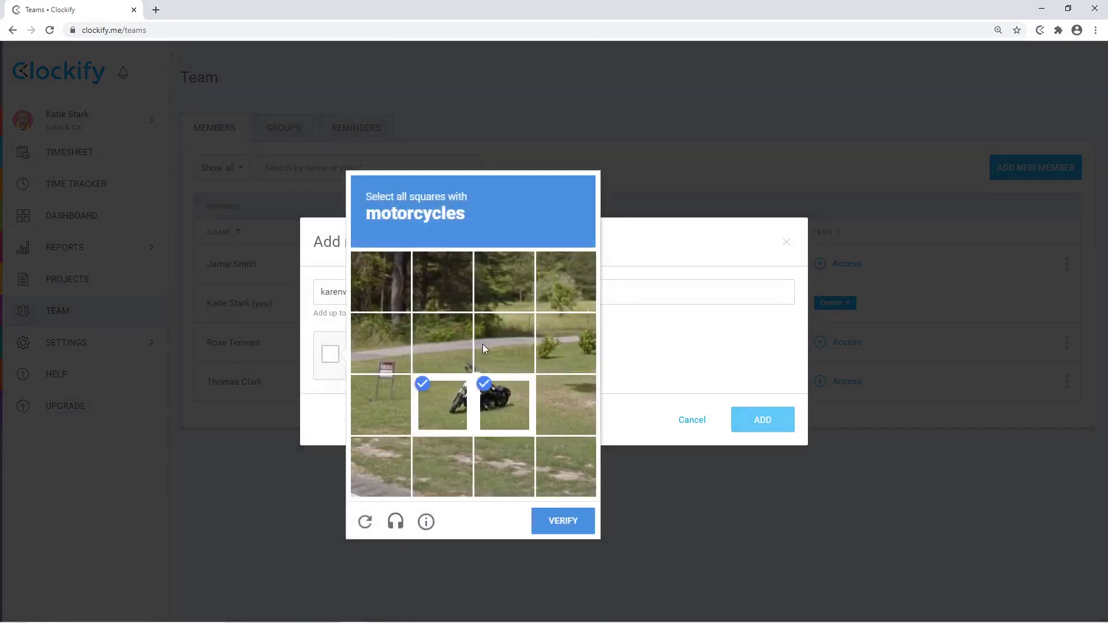
{"action": "left_click", "coordinate": [482, 344]}
{"action": "left_click", "coordinate": [457, 342]}
{"action": "left_click", "coordinate": [564, 522]}
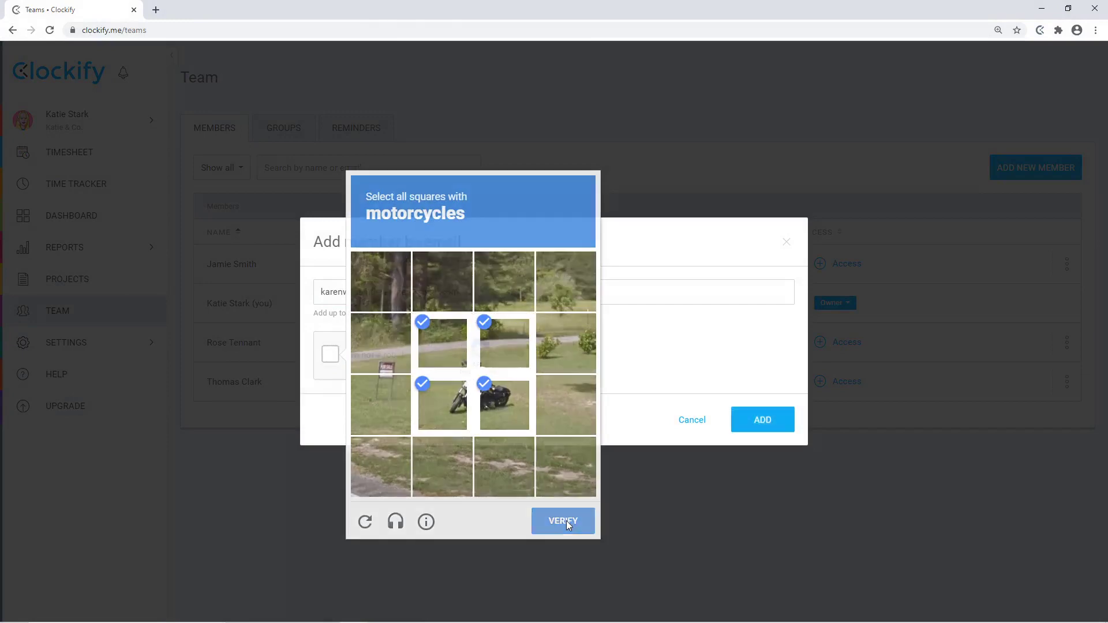
{"action": "left_click", "coordinate": [757, 427]}
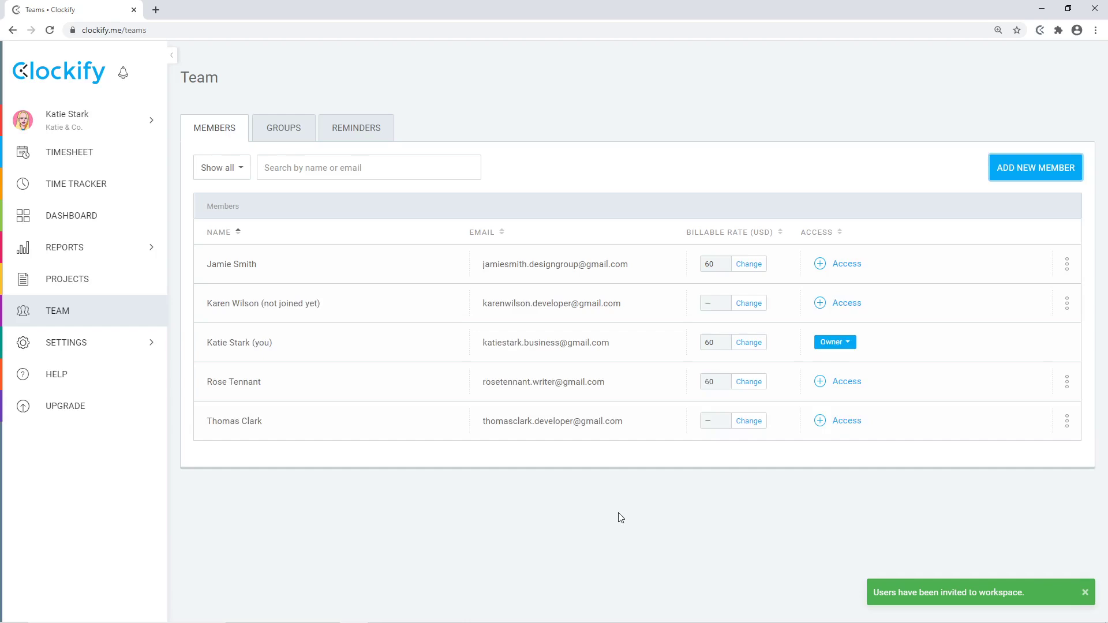
- Change the last team member's billable rate to 75 USD
{"action": "left_click", "coordinate": [742, 422]}
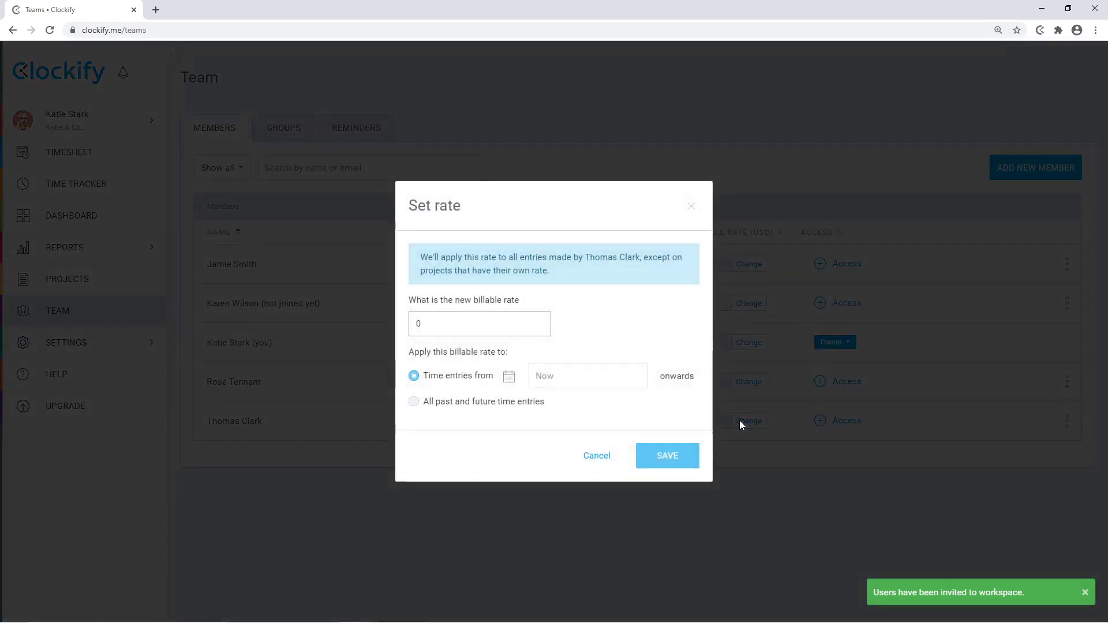
{"action": "type", "text": "75"}
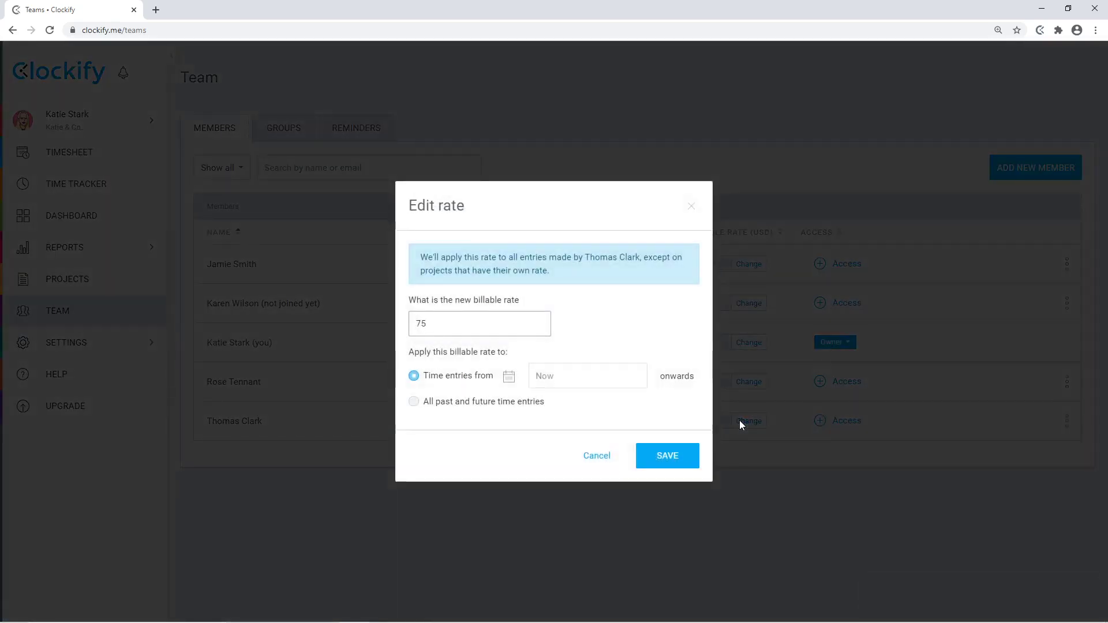
{"action": "left_click", "coordinate": [669, 455]}
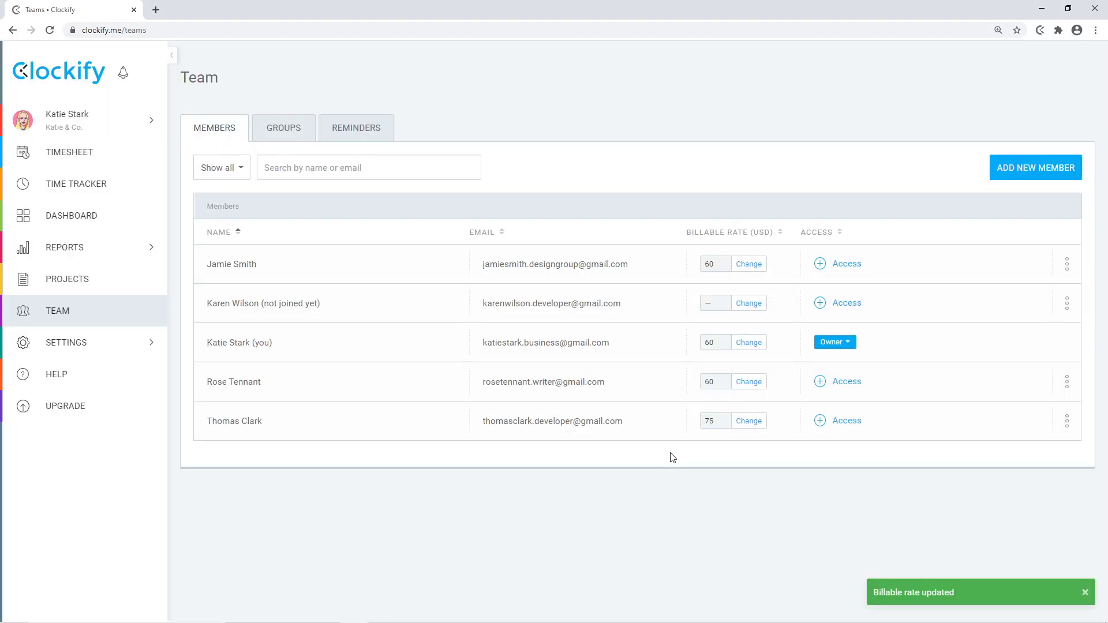
- Add the first member to the Admins group and deactivate the last member
{"action": "left_click", "coordinate": [838, 270]}
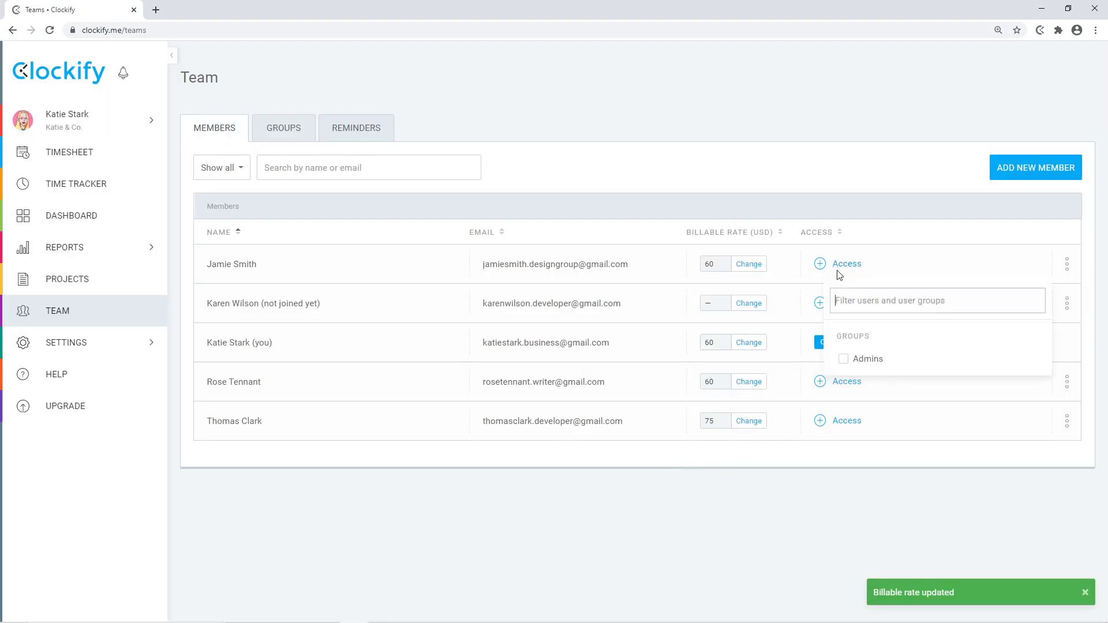
{"action": "left_click", "coordinate": [843, 359]}
{"action": "left_click", "coordinate": [845, 200]}
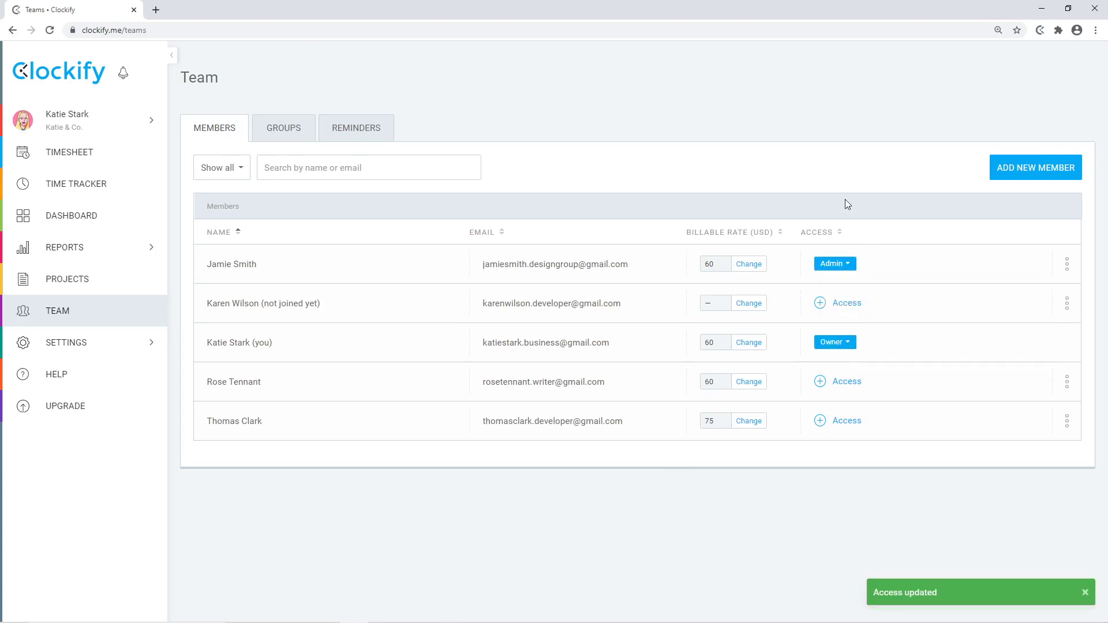
{"action": "left_click", "coordinate": [1066, 433]}
{"action": "left_click", "coordinate": [1031, 469]}
- Create a new user group named 'developers' on the Groups tab
{"action": "left_click", "coordinate": [291, 133]}
{"action": "left_click", "coordinate": [878, 173]}
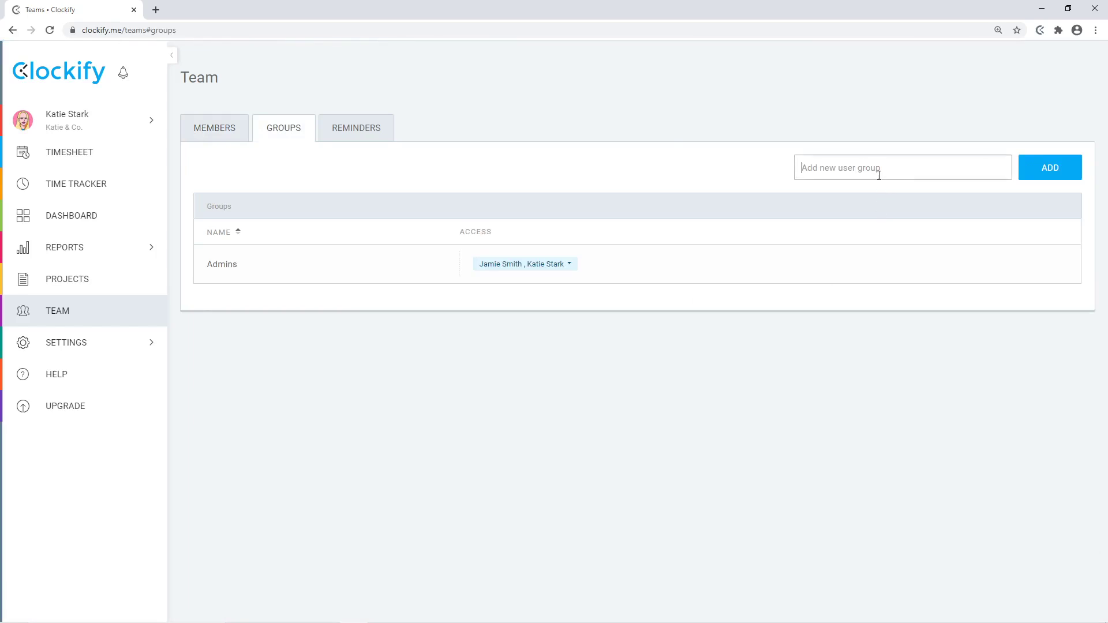
{"action": "type", "text": "developers"}
{"action": "left_click", "coordinate": [1041, 169]}
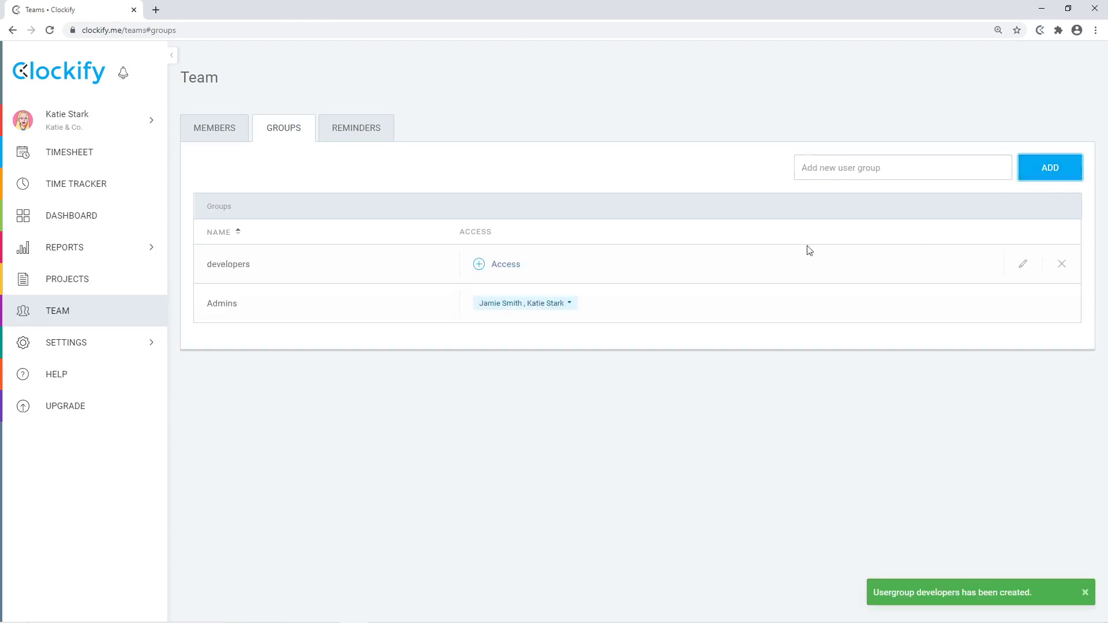
- Give three team members, including the pending member and the workspace owner, access to developers
{"action": "left_click", "coordinate": [507, 263]}
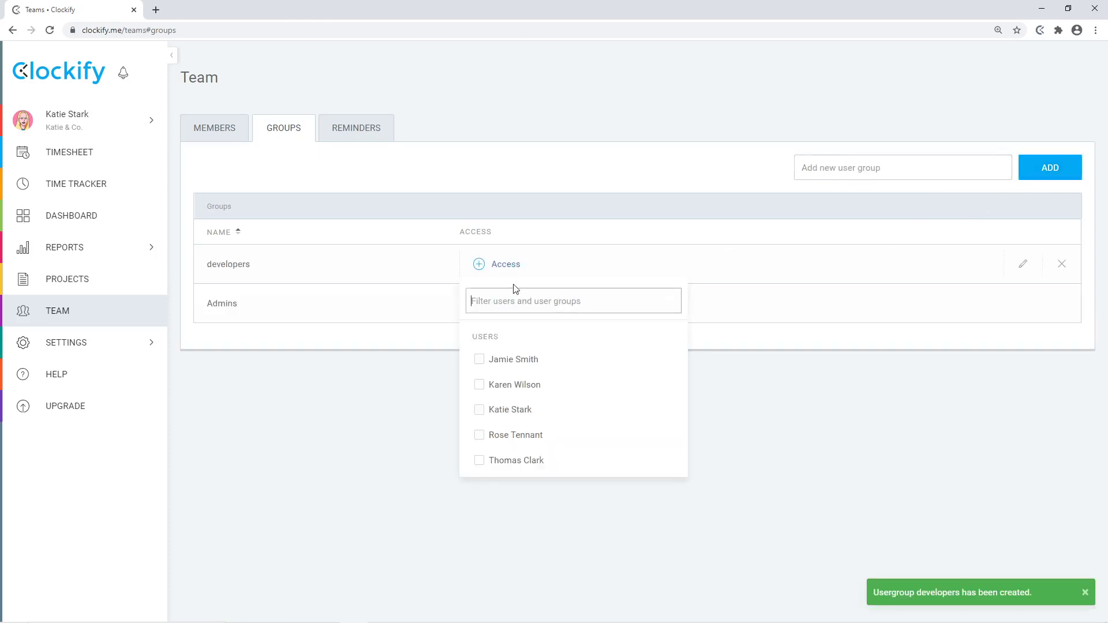
{"action": "left_click", "coordinate": [480, 360]}
{"action": "left_click", "coordinate": [480, 385]}
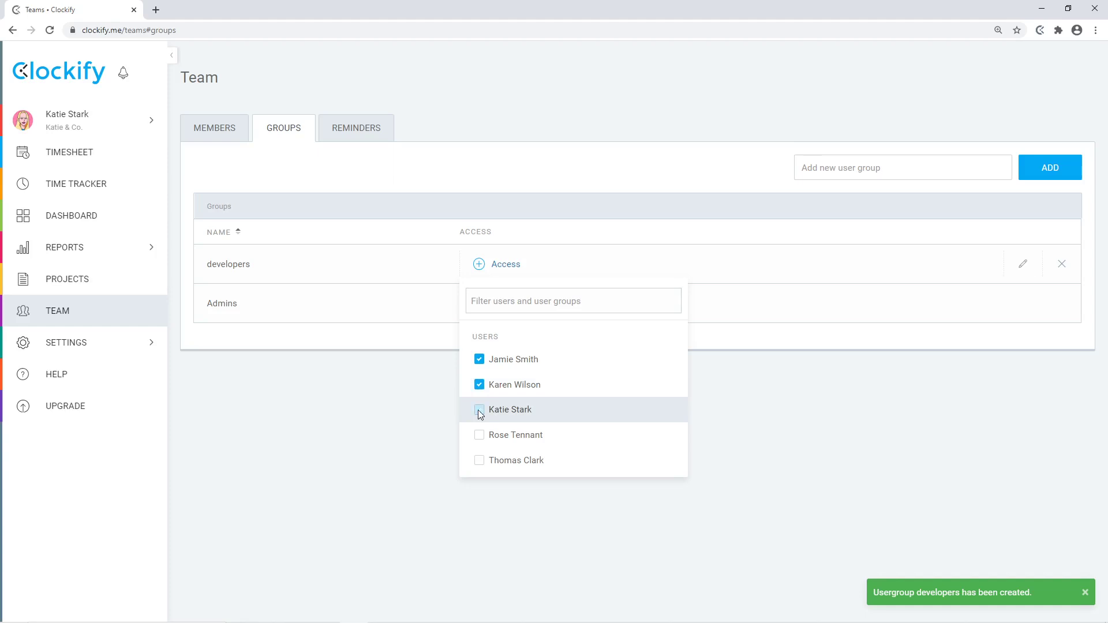
{"action": "left_click", "coordinate": [479, 410]}
{"action": "left_click", "coordinate": [532, 204]}
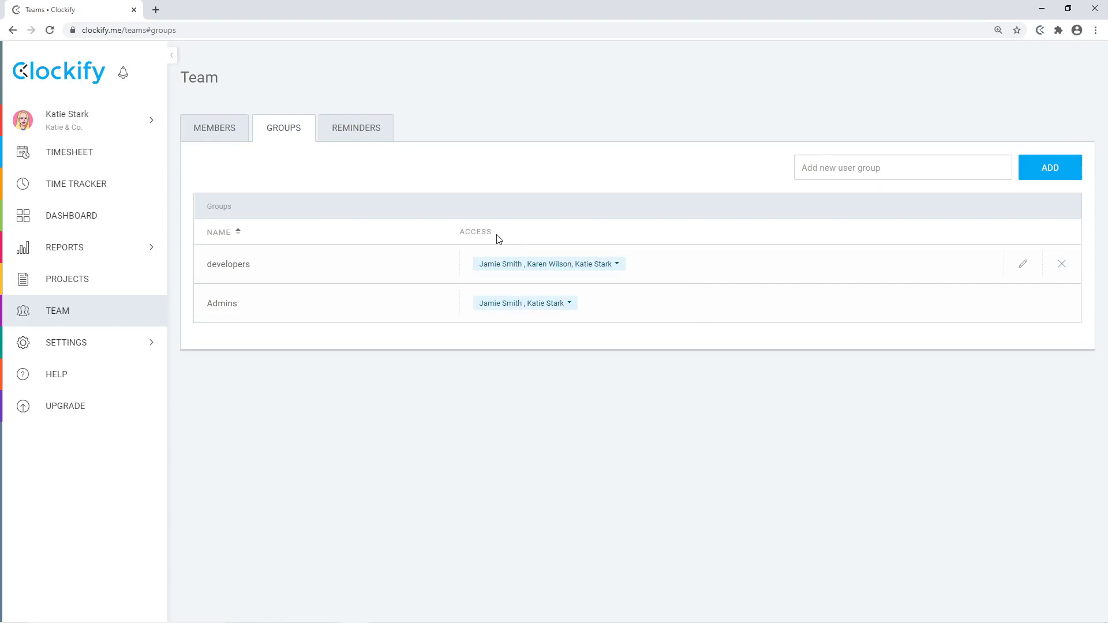
- Open the Workspace settings and toggle Activate timesheet off and back on
{"action": "mouse_move", "coordinate": [186, 340]}
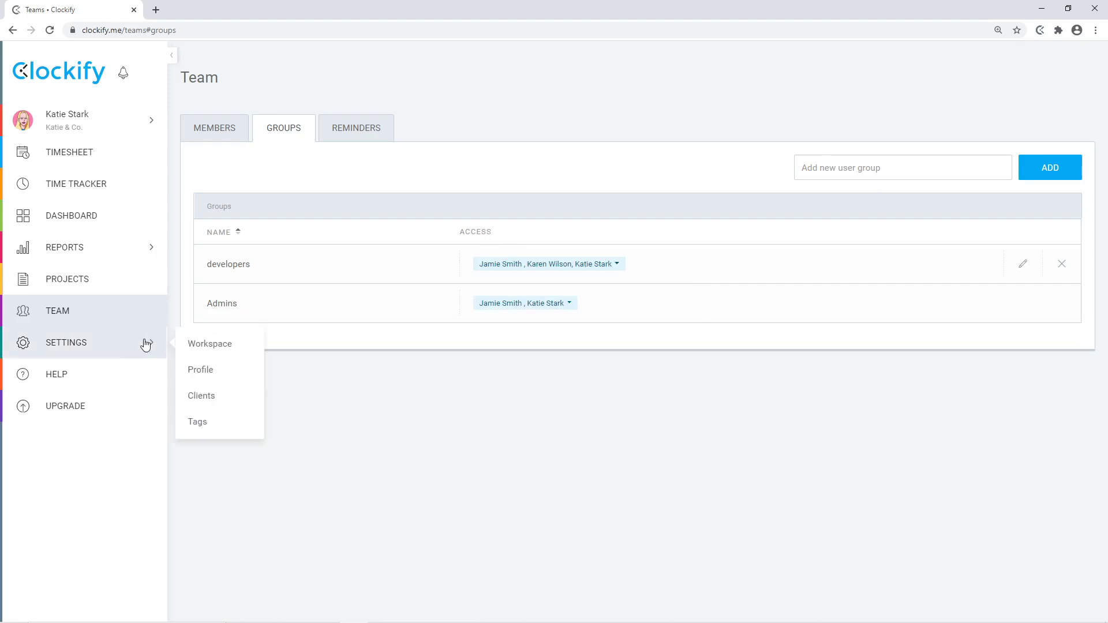
{"action": "left_click", "coordinate": [212, 354]}
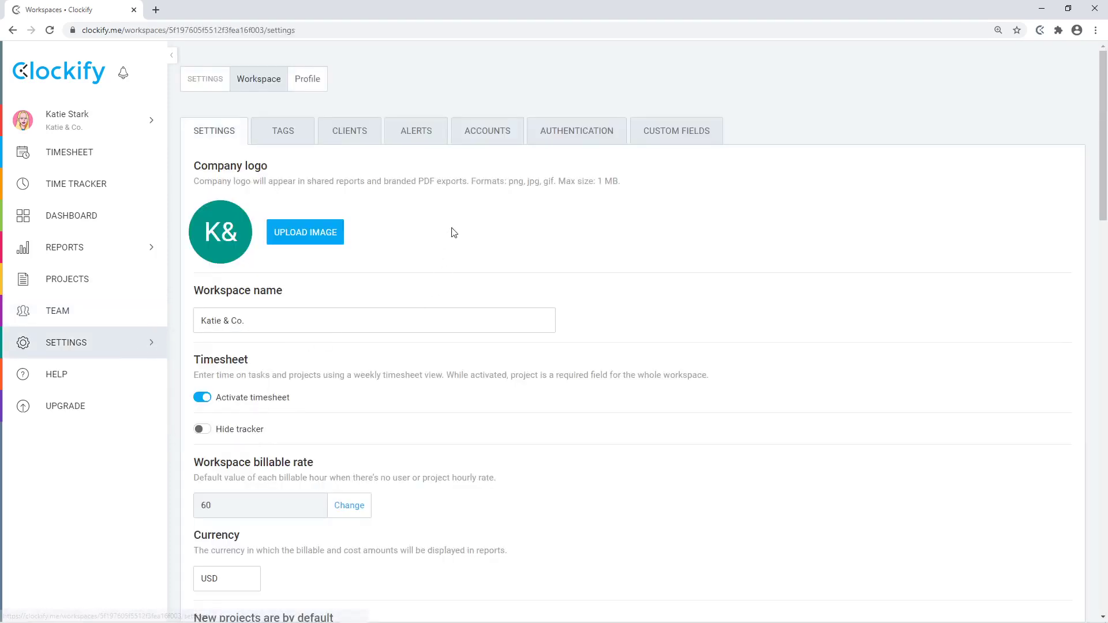
{"action": "scroll", "coordinate": [450, 231], "scroll_direction": "down", "scroll_amount": 2}
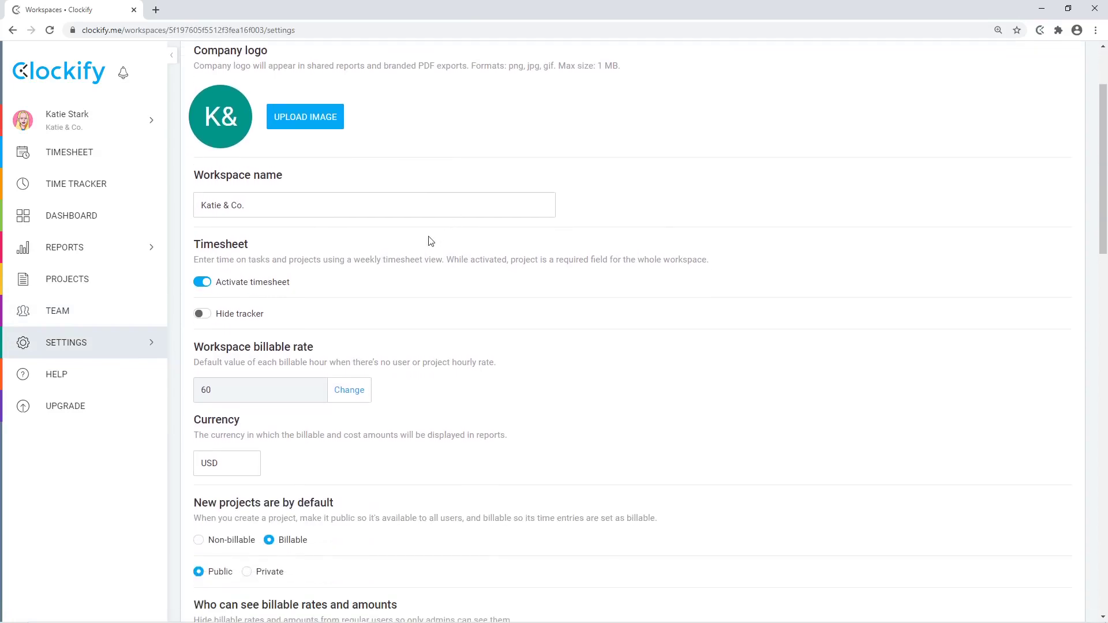
{"action": "left_click", "coordinate": [202, 282]}
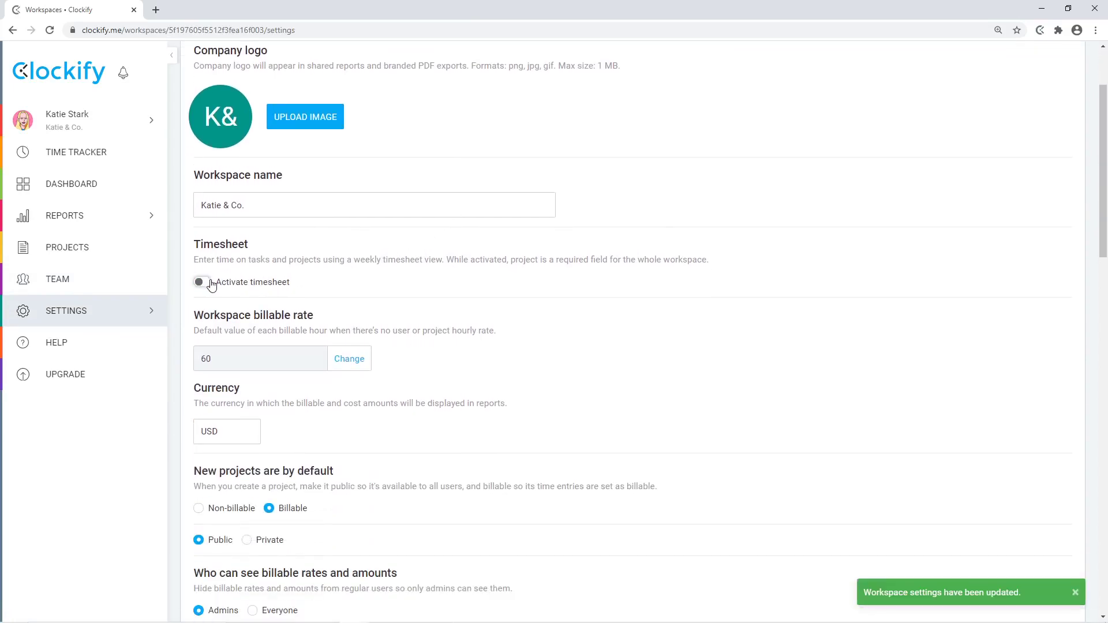
{"action": "left_click", "coordinate": [211, 285]}
- Review the remaining workspace settings, including currency, then bring up the workspace Tags list
{"action": "scroll", "coordinate": [743, 266], "scroll_direction": "down", "scroll_amount": 2}
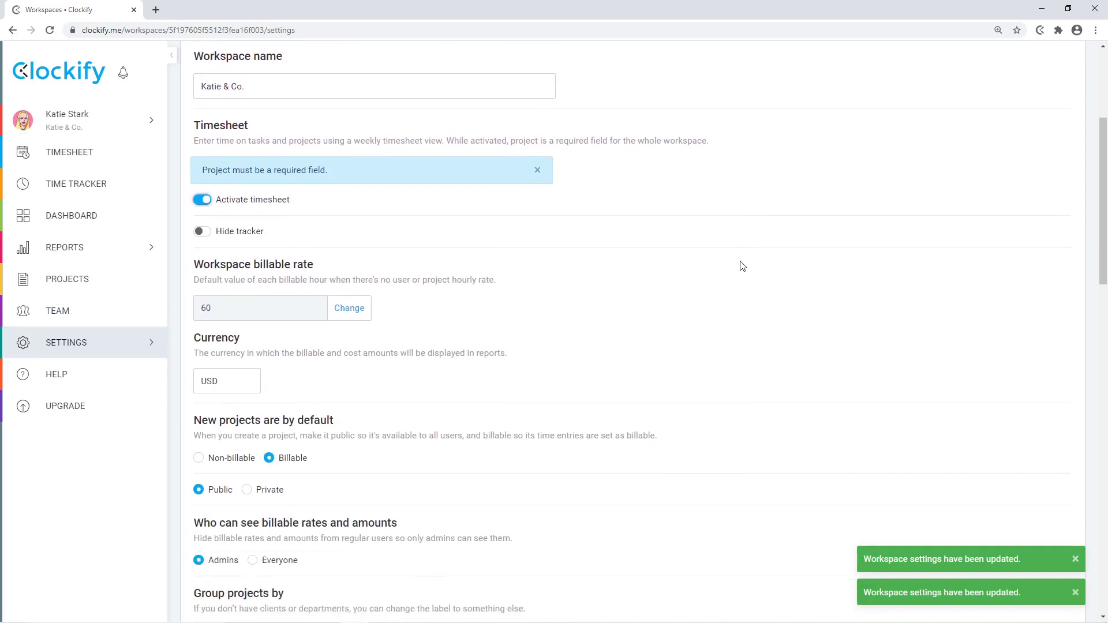
{"action": "scroll", "coordinate": [743, 266], "scroll_direction": "down", "scroll_amount": 2}
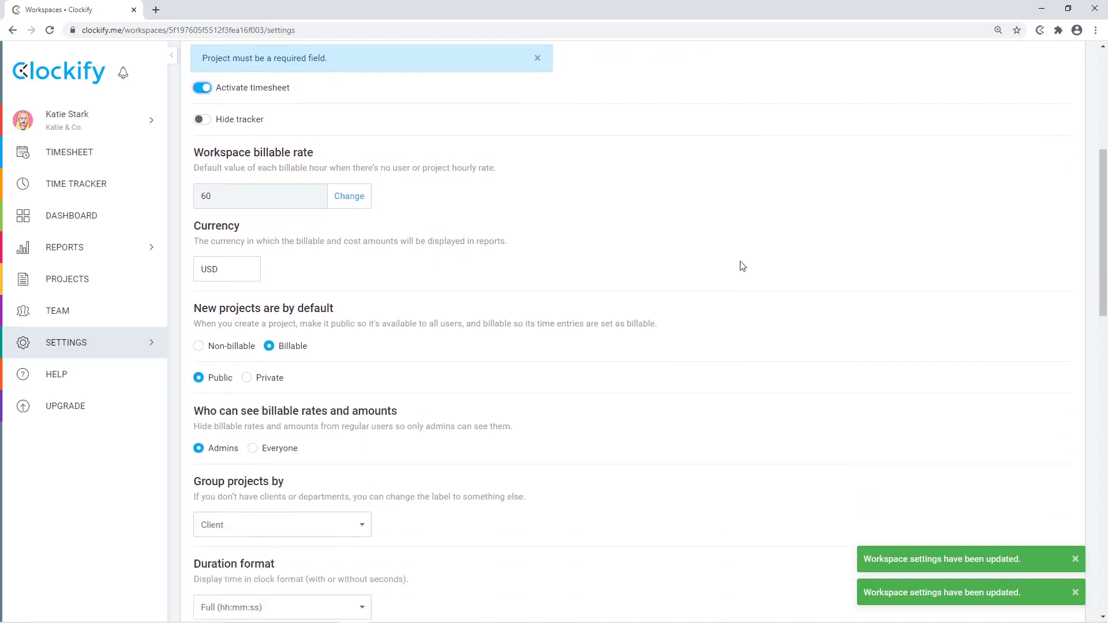
{"action": "left_click", "coordinate": [242, 268]}
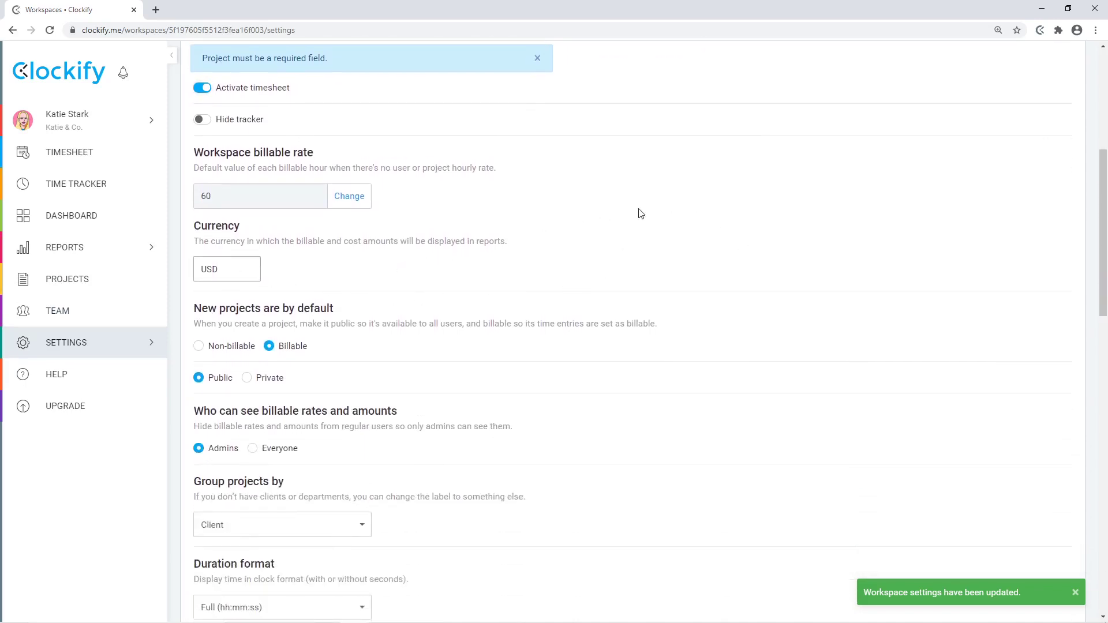
{"action": "scroll", "coordinate": [638, 213], "scroll_direction": "down", "scroll_amount": 2}
{"action": "scroll", "coordinate": [639, 213], "scroll_direction": "down", "scroll_amount": 3}
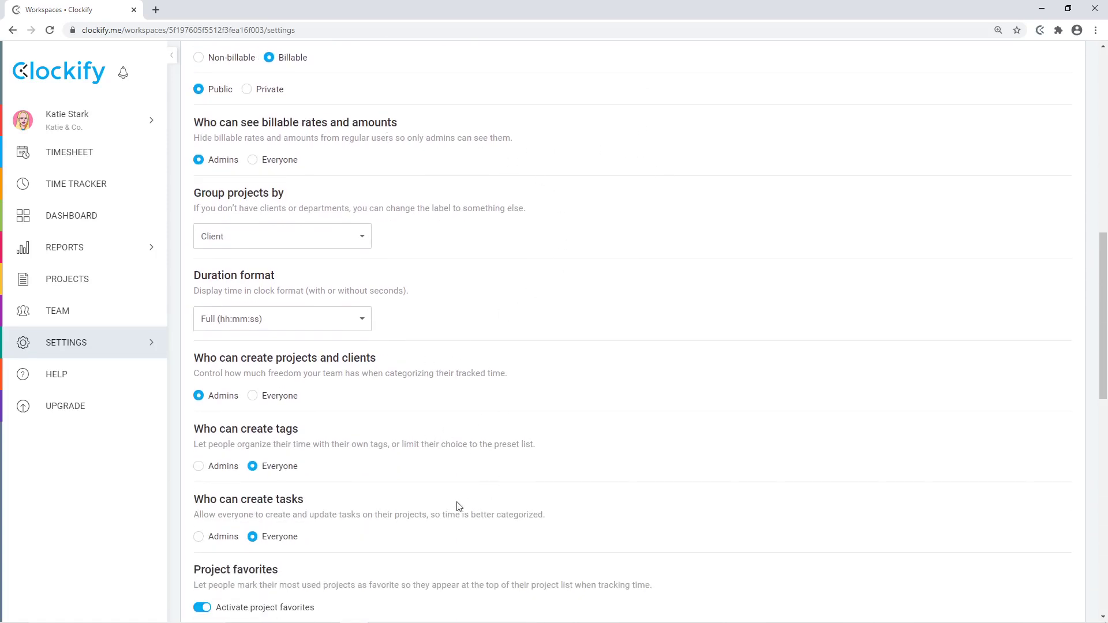
{"action": "scroll", "coordinate": [671, 254], "scroll_direction": "down", "scroll_amount": 2}
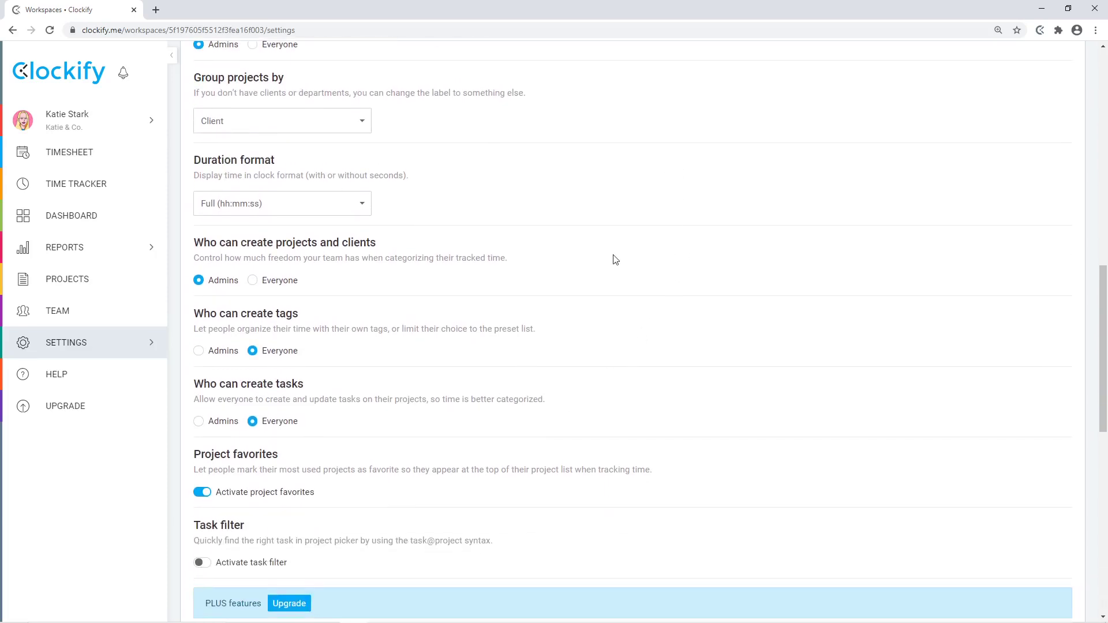
{"action": "mouse_move", "coordinate": [160, 345]}
{"action": "left_click", "coordinate": [217, 426]}
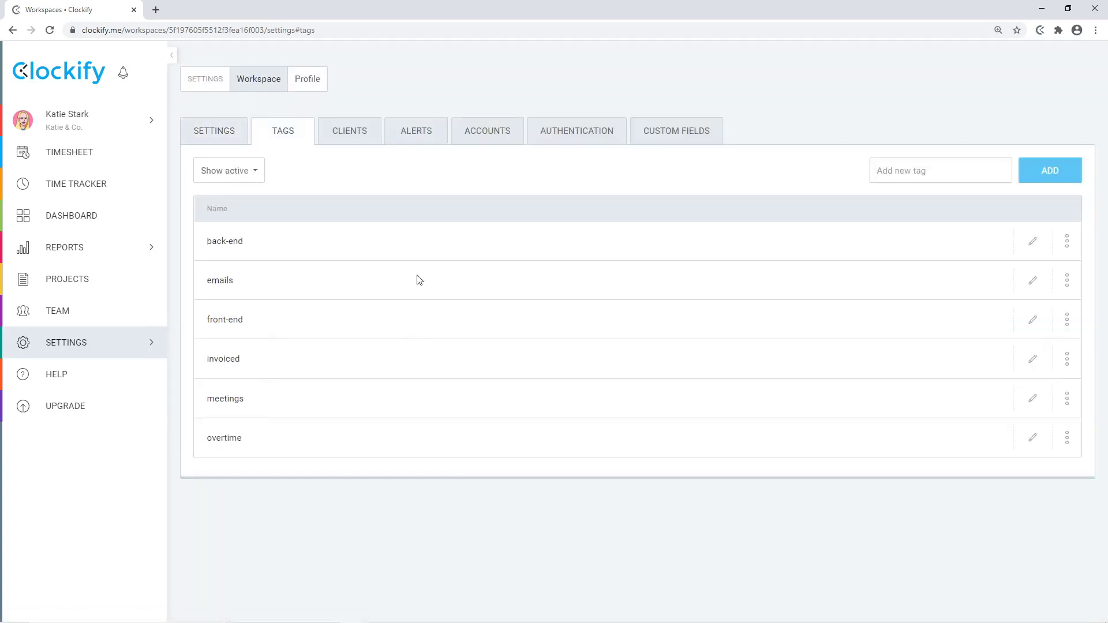
- Review the Clients list, peeking at the first client's options, then go to Profile settings
{"action": "mouse_move", "coordinate": [153, 341]}
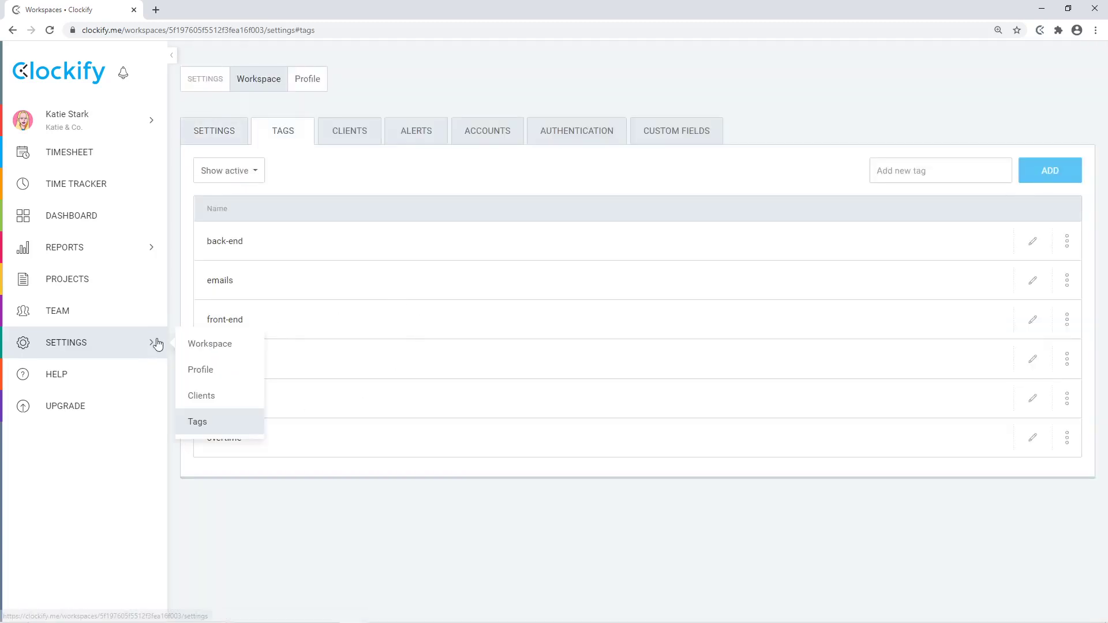
{"action": "left_click", "coordinate": [202, 394]}
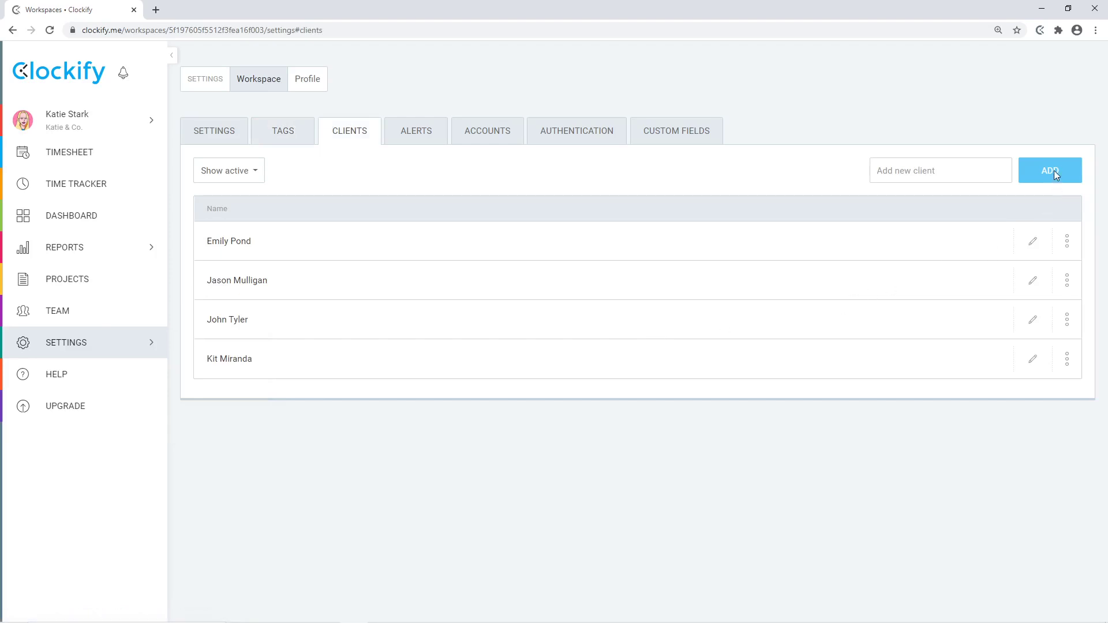
{"action": "left_click", "coordinate": [1067, 242]}
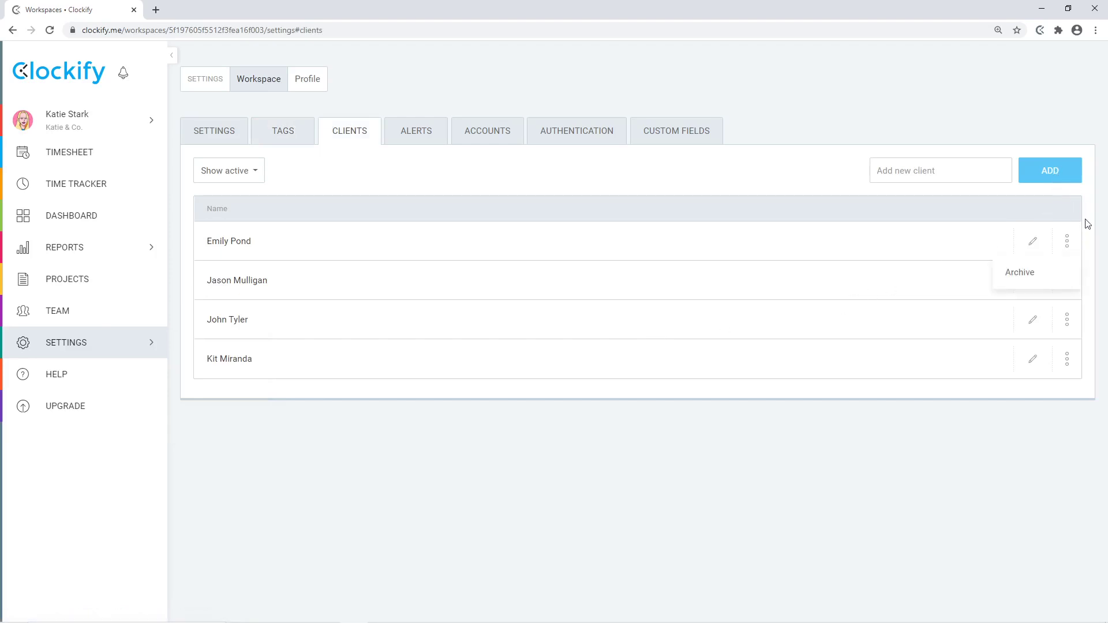
{"action": "left_click", "coordinate": [1070, 211]}
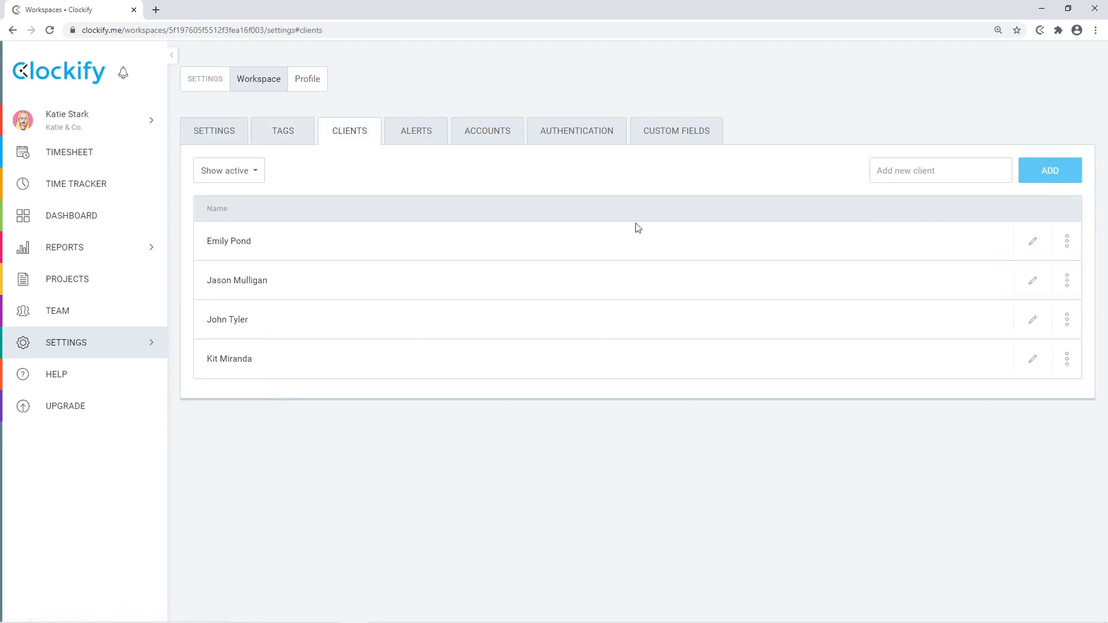
{"action": "mouse_move", "coordinate": [156, 342]}
{"action": "left_click", "coordinate": [199, 370]}
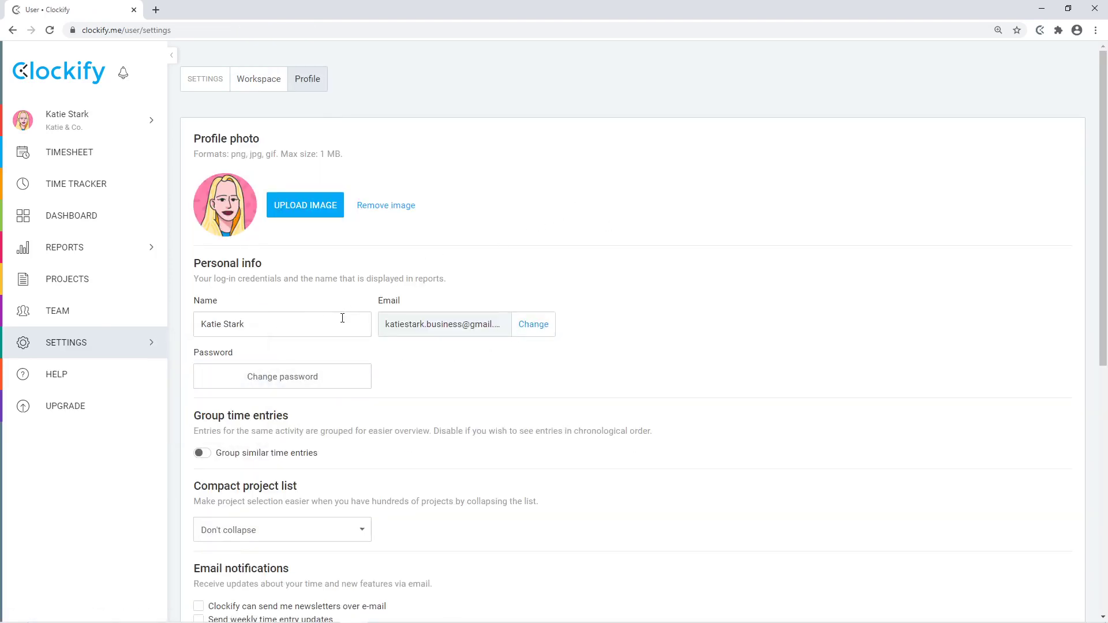
- Start an account e-mail change and cancel it without saving
{"action": "left_click", "coordinate": [533, 324]}
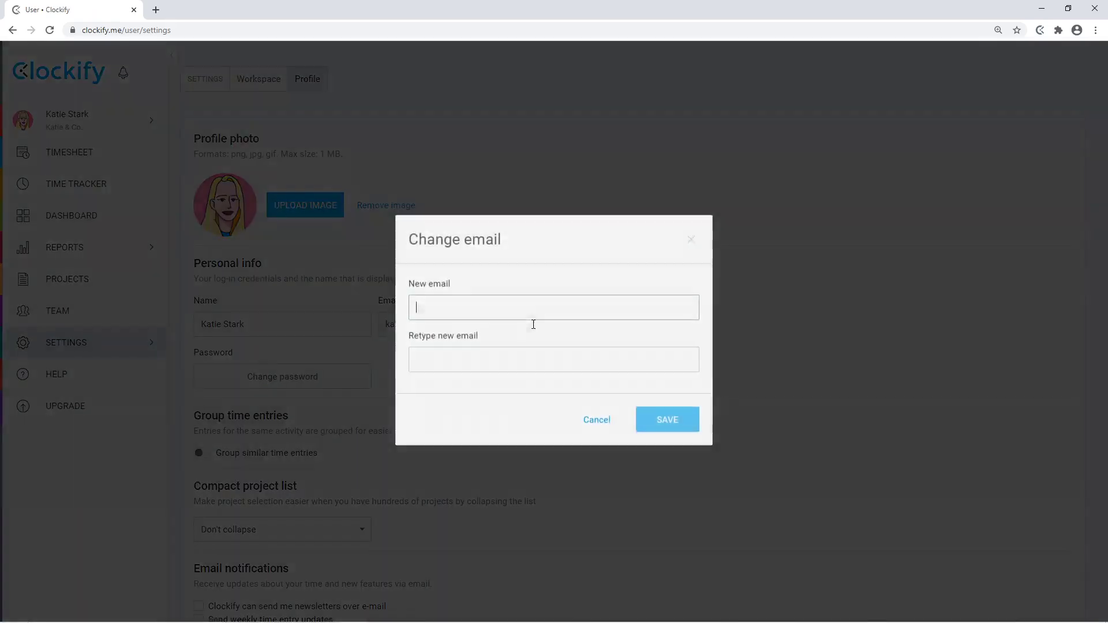
{"action": "left_click", "coordinate": [597, 419]}
{"action": "scroll", "coordinate": [596, 418], "scroll_direction": "down", "scroll_amount": 1}
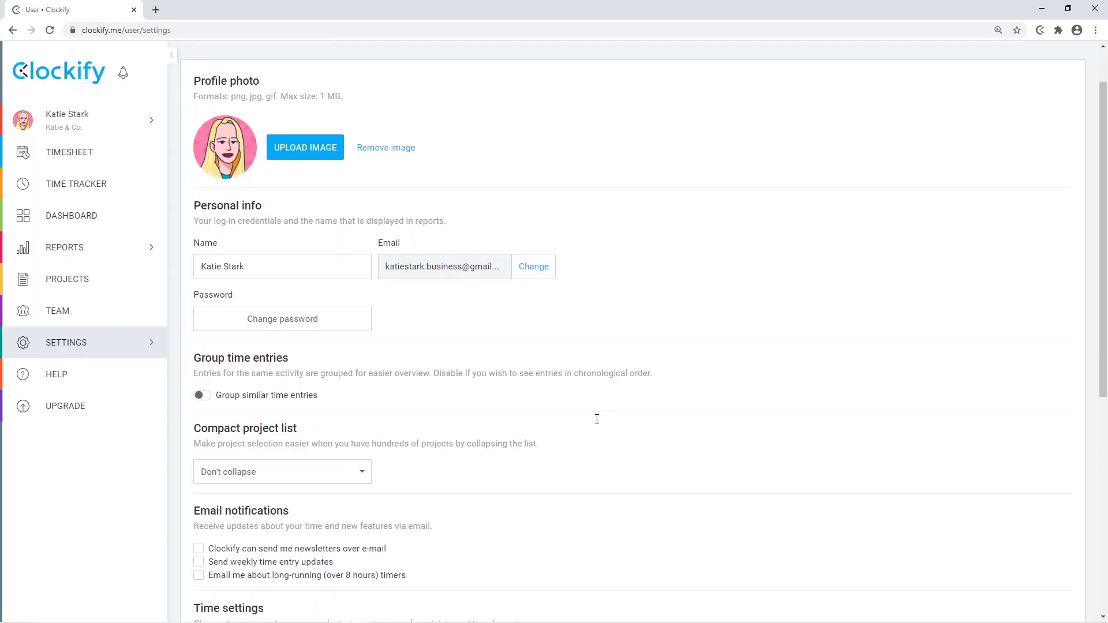
{"action": "scroll", "coordinate": [597, 418], "scroll_direction": "down", "scroll_amount": 4}
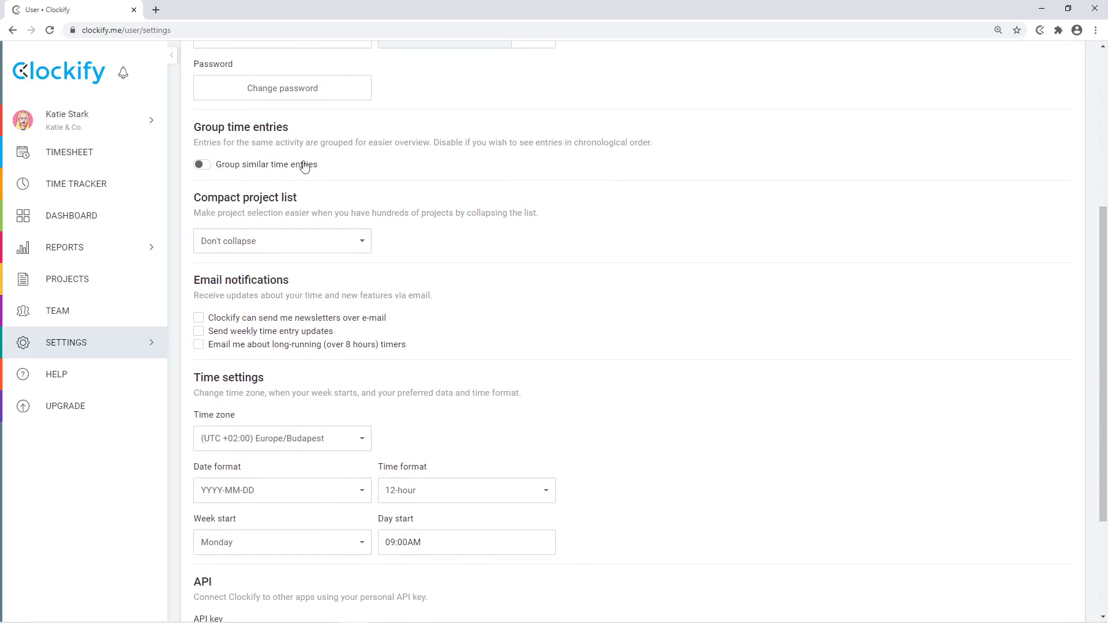
- Check the project list, date format and time format dropdowns, keeping Don't collapse unchanged
{"action": "left_click", "coordinate": [360, 244]}
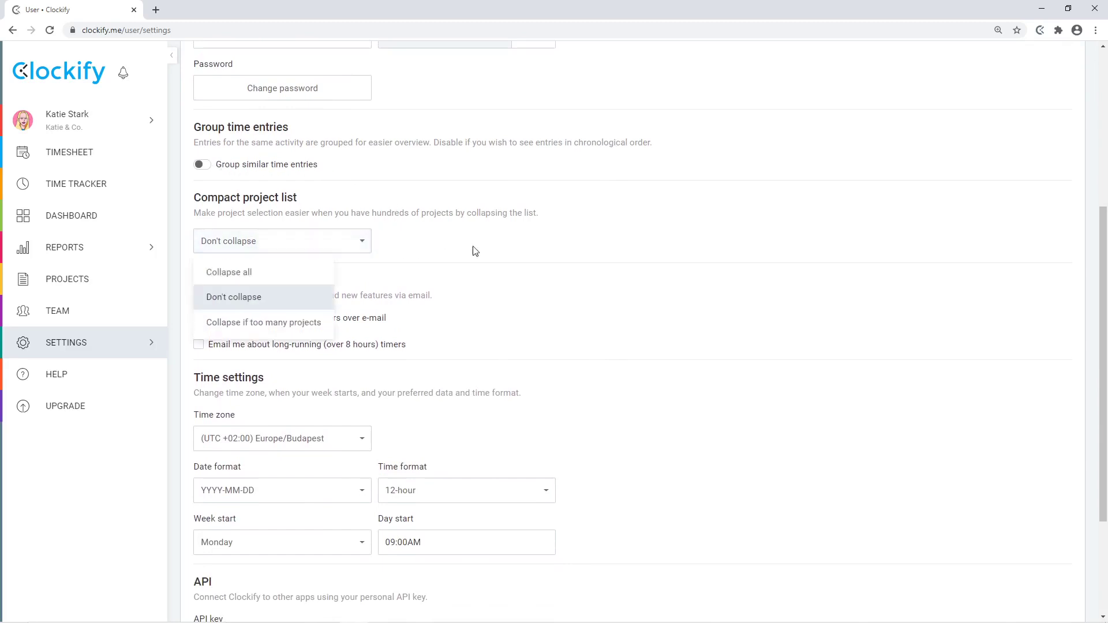
{"action": "left_click", "coordinate": [497, 246]}
{"action": "scroll", "coordinate": [498, 247], "scroll_direction": "down", "scroll_amount": 1}
{"action": "scroll", "coordinate": [498, 247], "scroll_direction": "down", "scroll_amount": 1}
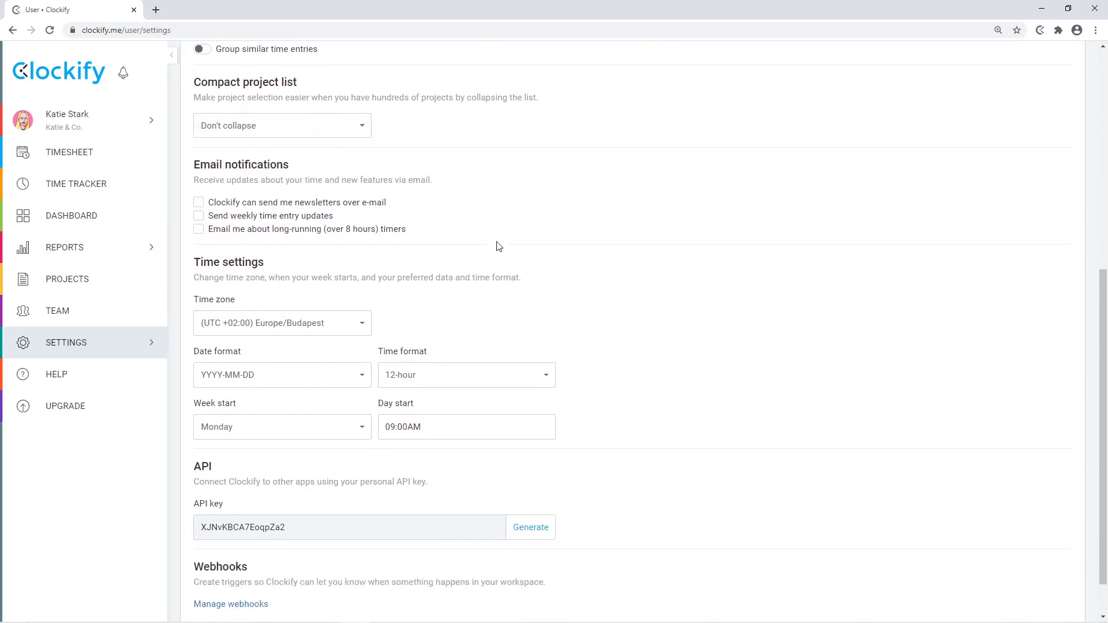
{"action": "left_click", "coordinate": [356, 375]}
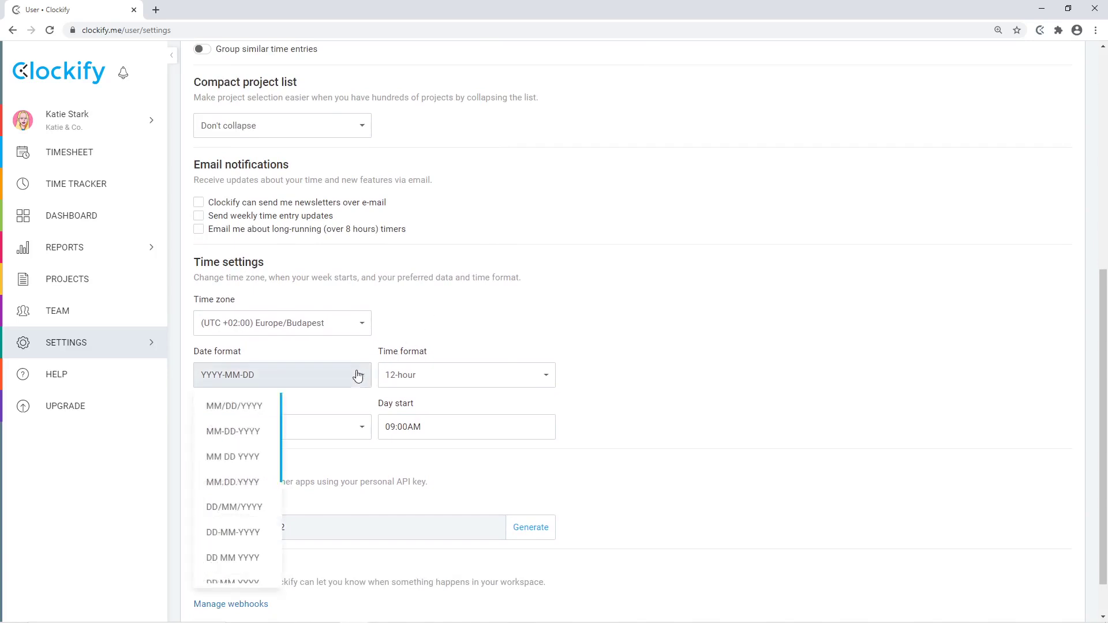
{"action": "left_click", "coordinate": [518, 375]}
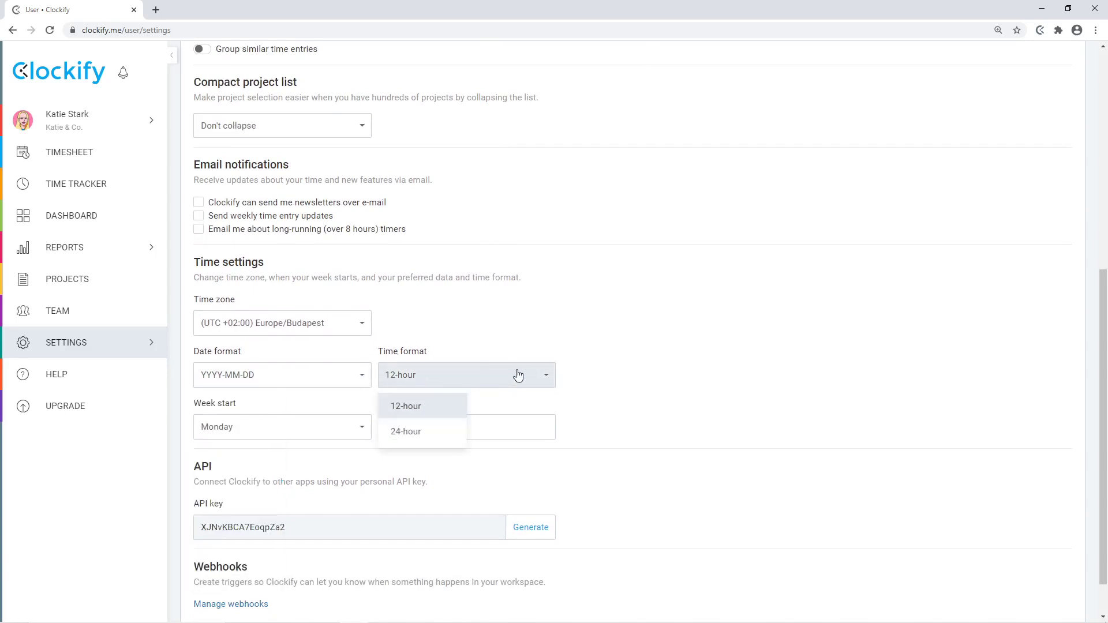
{"action": "left_click", "coordinate": [569, 243]}
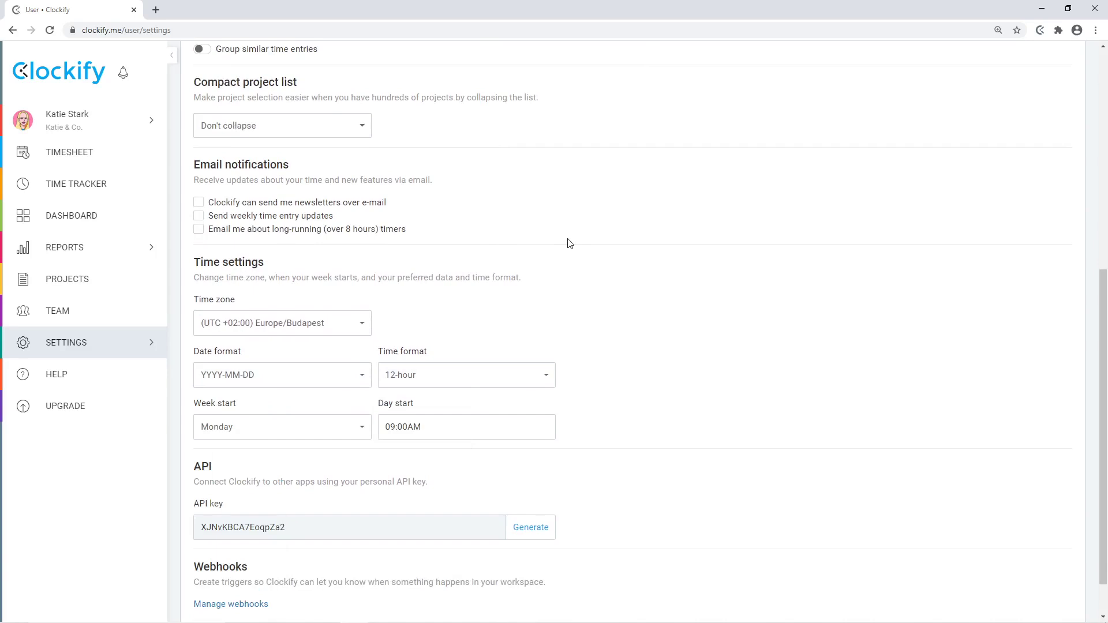
- Look at the workspace list, then go to the Upgrade page of paid plans
{"action": "left_click", "coordinate": [149, 118]}
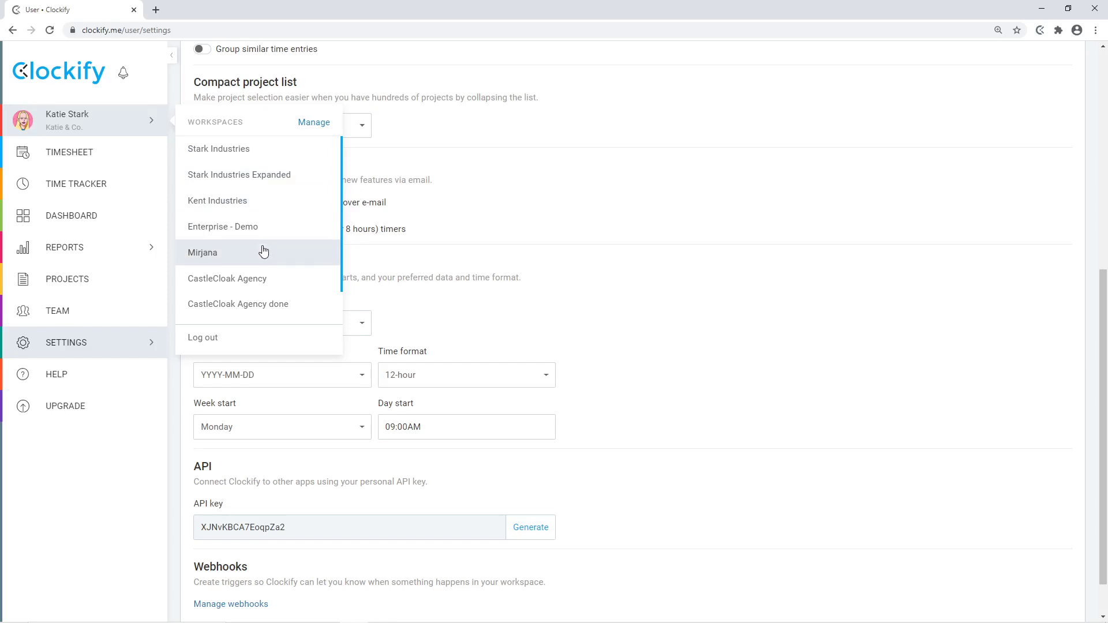
{"action": "scroll", "coordinate": [268, 248], "scroll_direction": "down", "scroll_amount": 1}
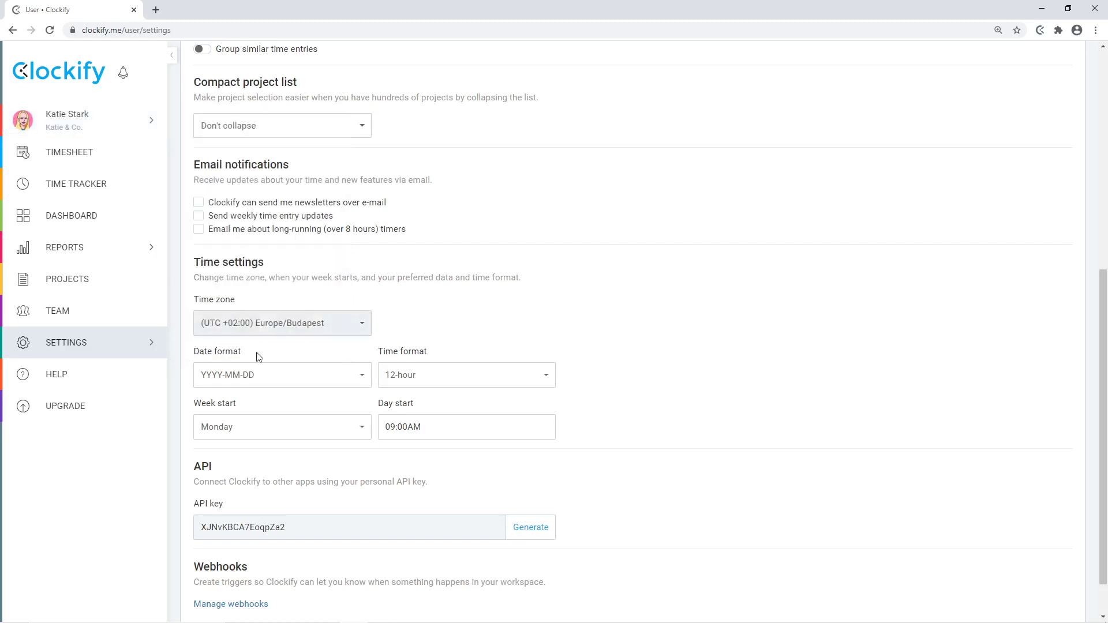
{"action": "left_click", "coordinate": [142, 406]}
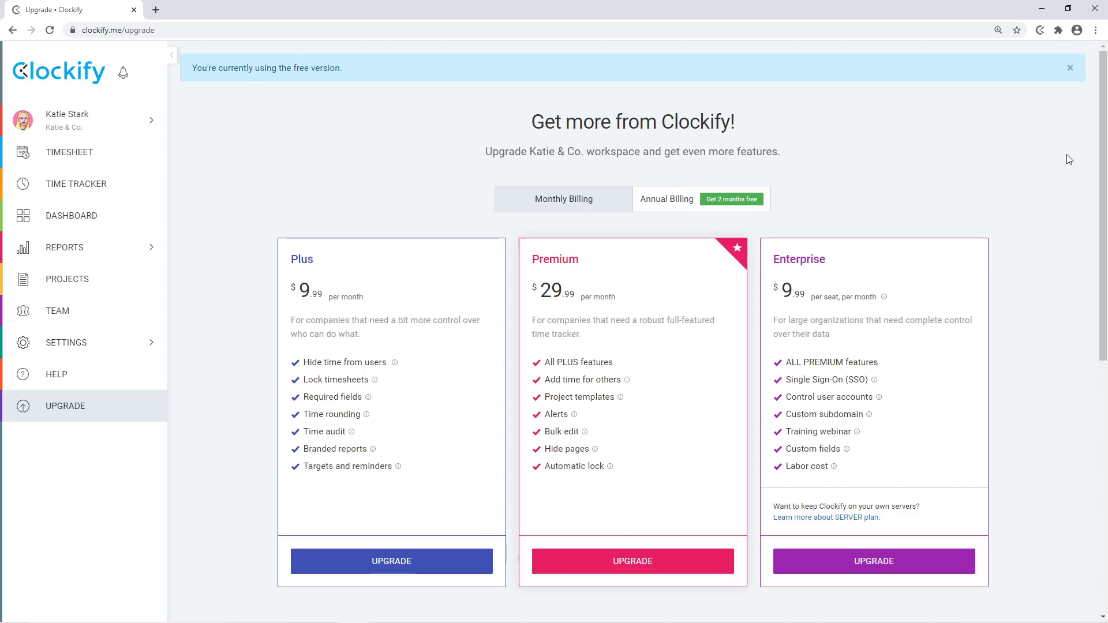
- View the free trial offer from the FAQ, choose Activate later, and open Help
{"action": "scroll", "coordinate": [1068, 159], "scroll_direction": "down", "scroll_amount": 6}
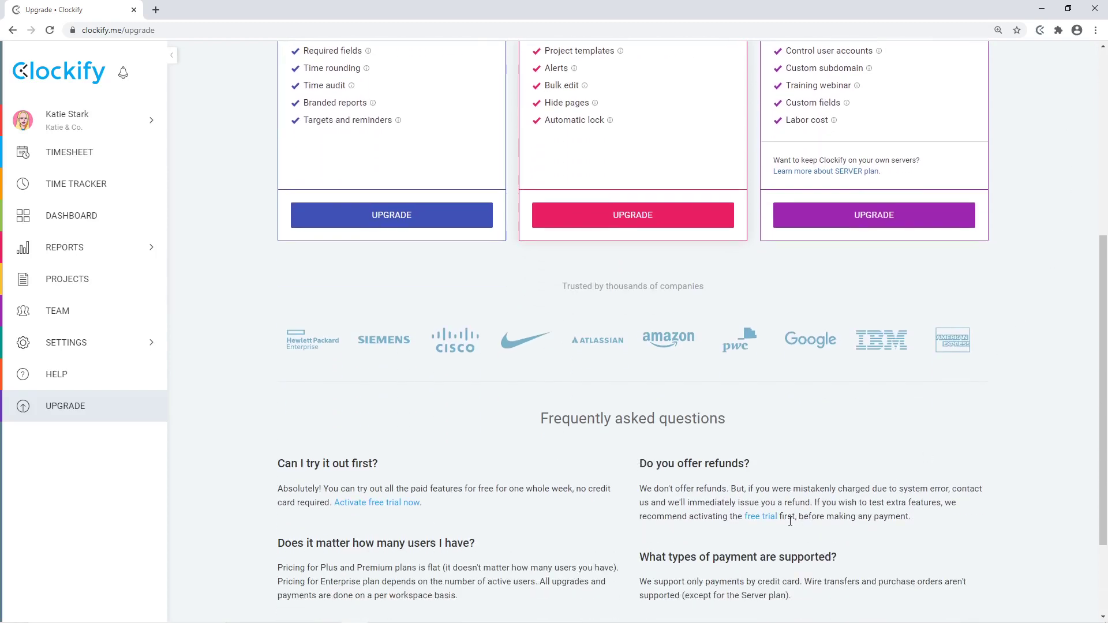
{"action": "left_click", "coordinate": [760, 517]}
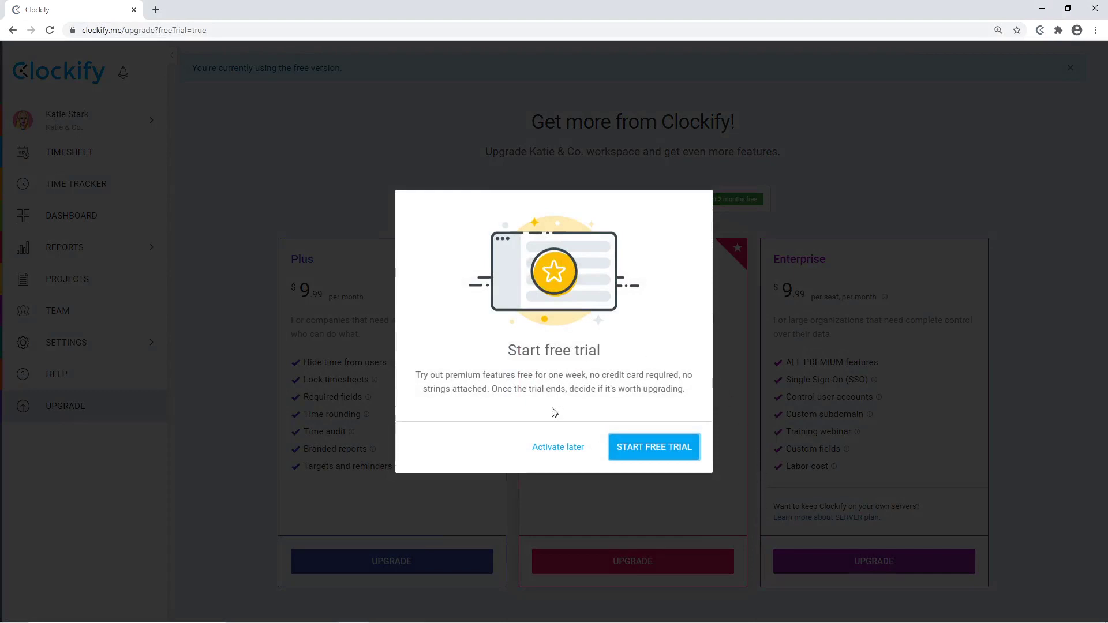
{"action": "left_click", "coordinate": [546, 447]}
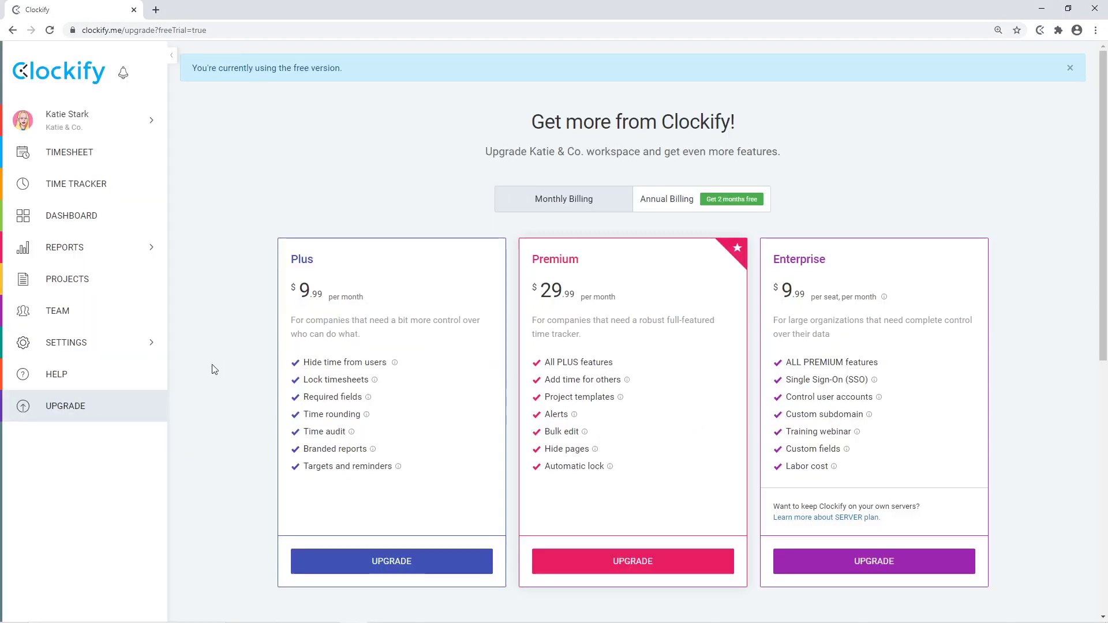
{"action": "left_click", "coordinate": [137, 381]}
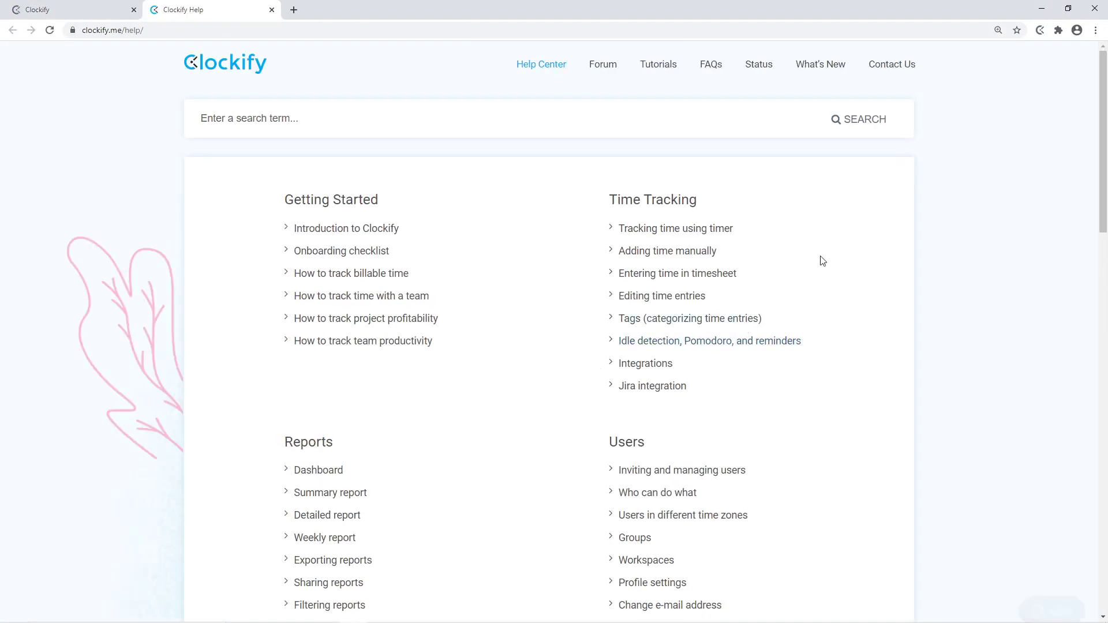
- Scroll the Help Center, then go to the video Tutorials page
{"action": "scroll", "coordinate": [819, 230], "scroll_direction": "down", "scroll_amount": 1}
{"action": "scroll", "coordinate": [820, 230], "scroll_direction": "down", "scroll_amount": 1}
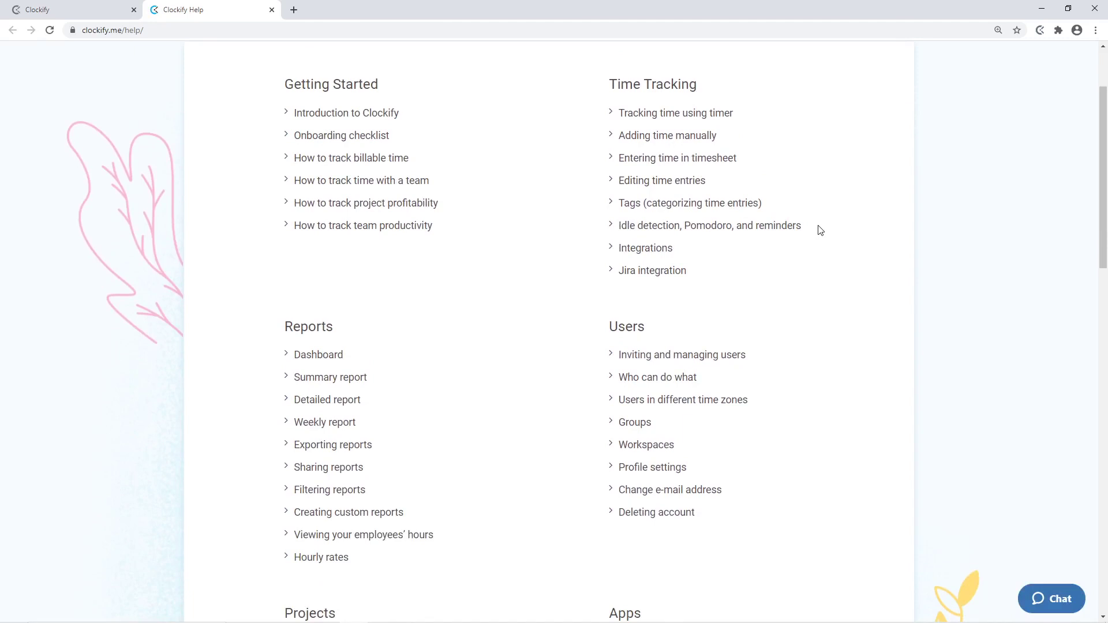
{"action": "scroll", "coordinate": [820, 230], "scroll_direction": "up", "scroll_amount": 2}
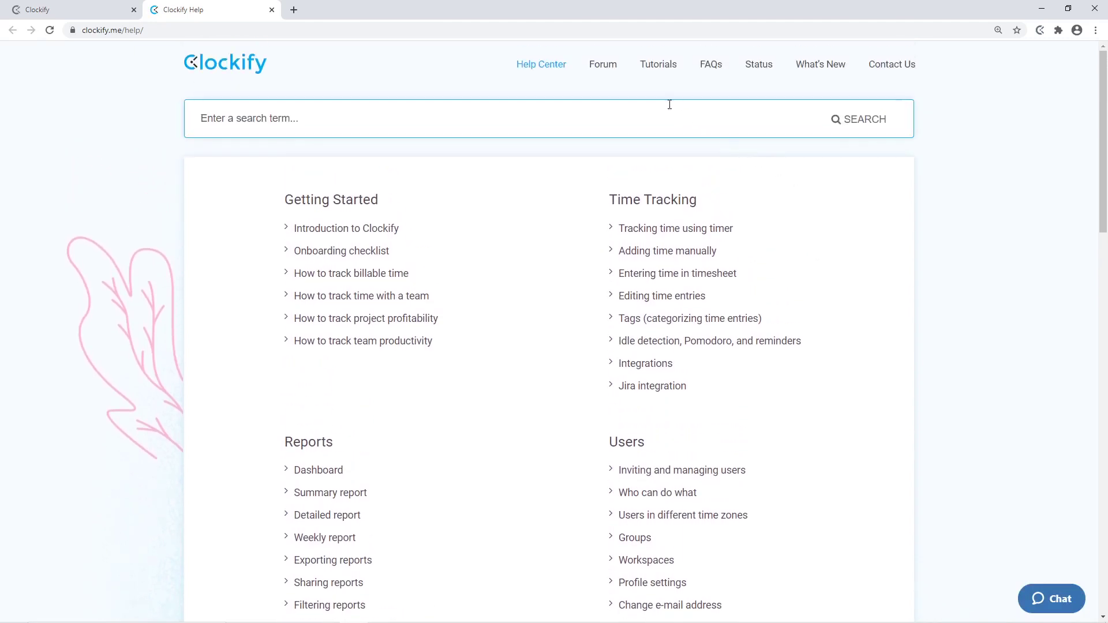
{"action": "left_click", "coordinate": [660, 69]}
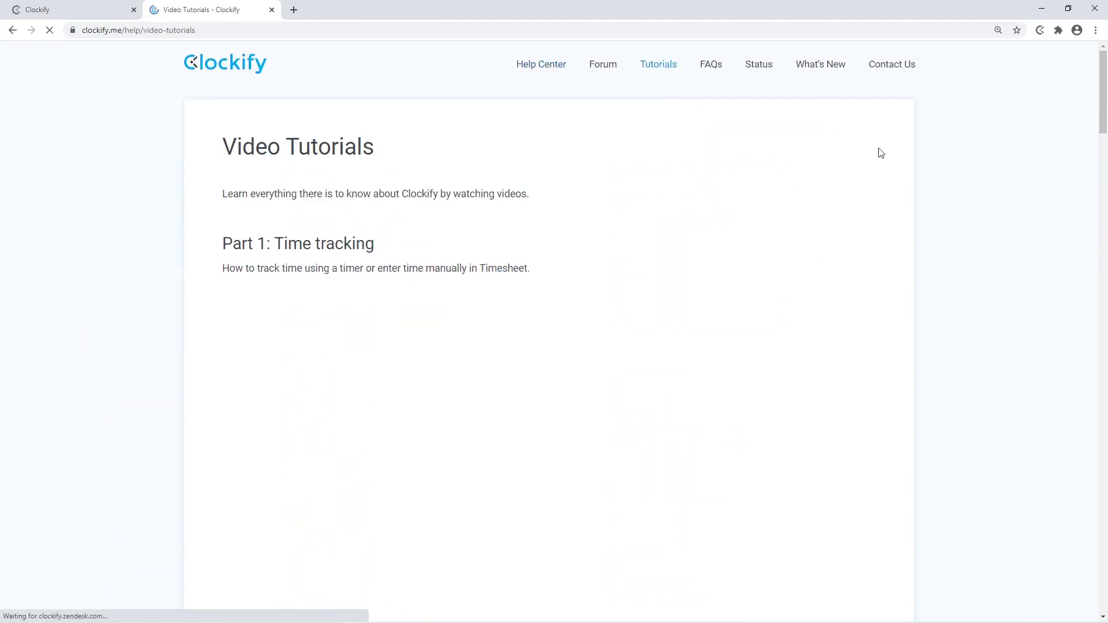
- Scroll through the tutorial videos and open the Contact page's Send us a message form
{"action": "scroll", "coordinate": [925, 133], "scroll_direction": "down", "scroll_amount": 6}
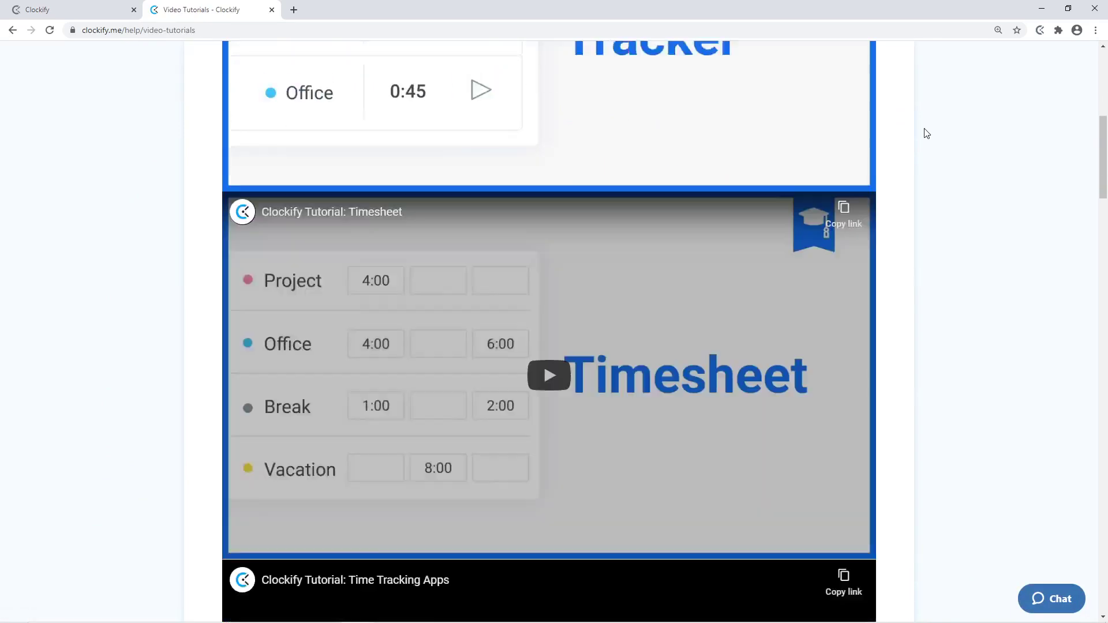
{"action": "scroll", "coordinate": [925, 133], "scroll_direction": "down", "scroll_amount": 20}
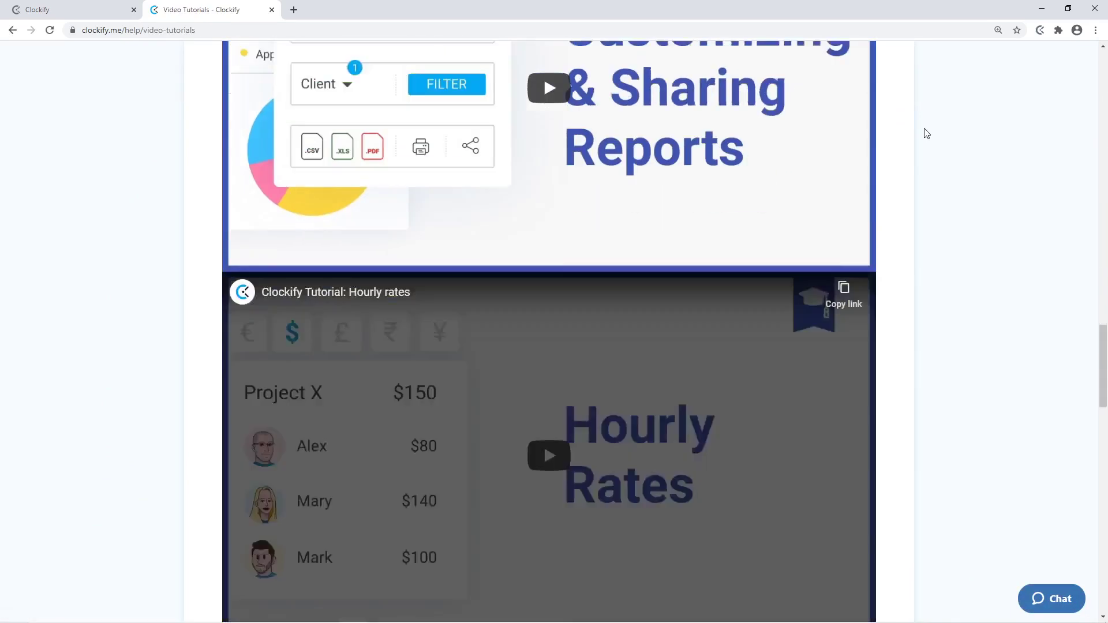
{"action": "scroll", "coordinate": [925, 133], "scroll_direction": "down", "scroll_amount": 20}
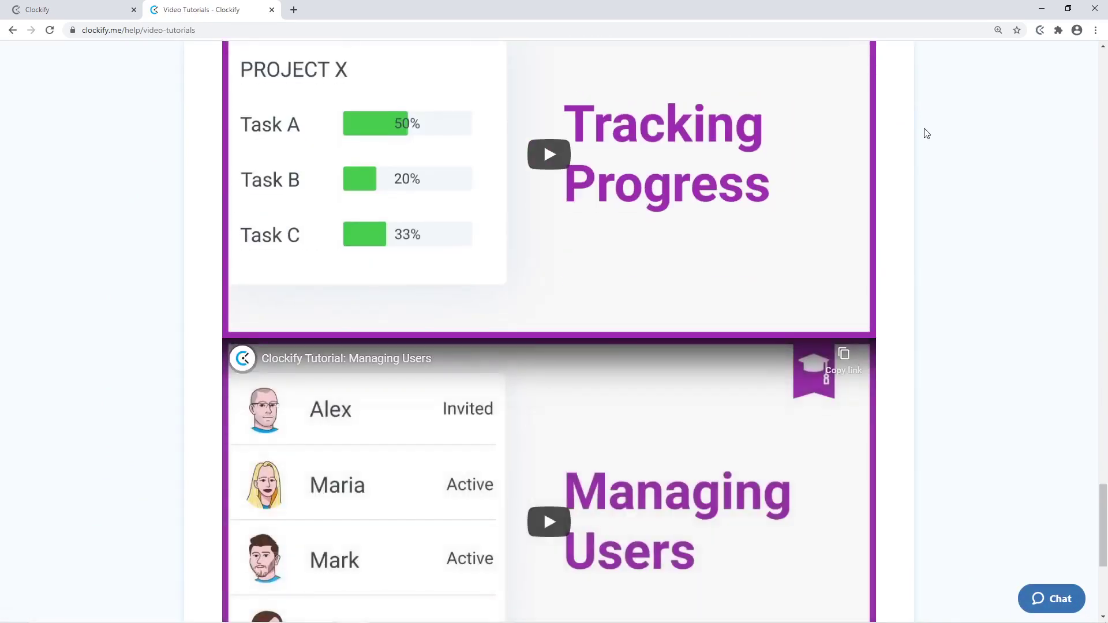
{"action": "scroll", "coordinate": [925, 133], "scroll_direction": "down", "scroll_amount": 5}
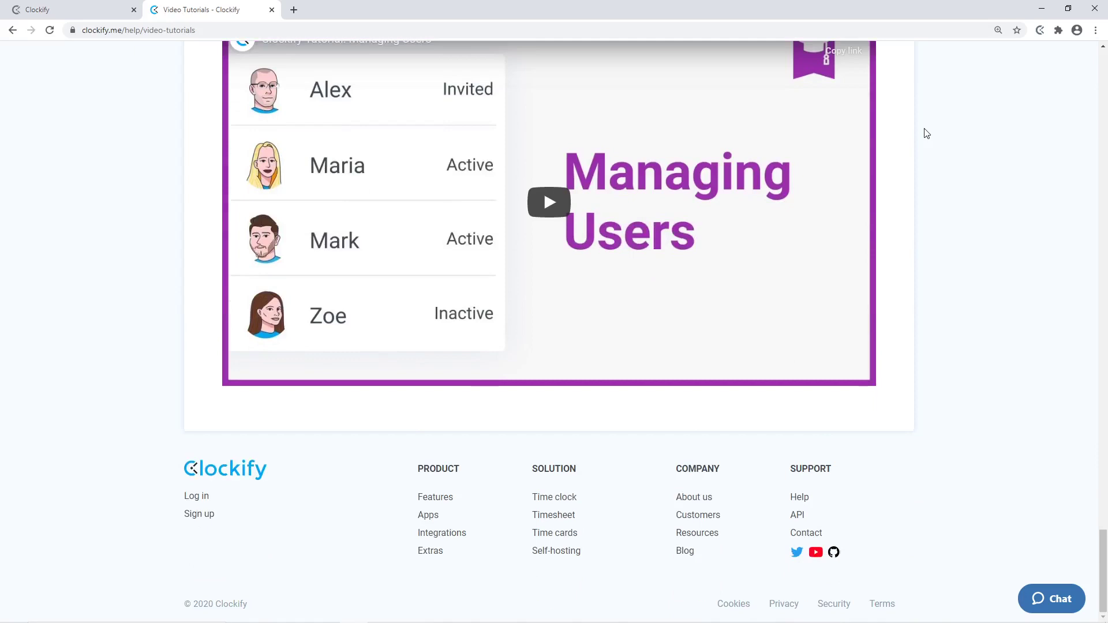
{"action": "left_click", "coordinate": [823, 534]}
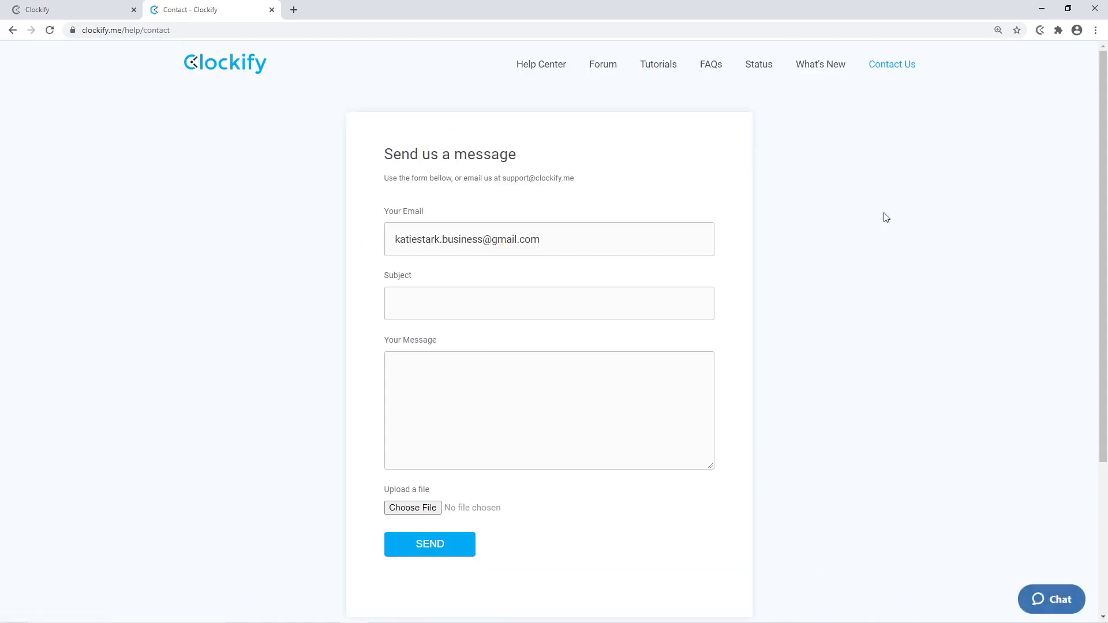